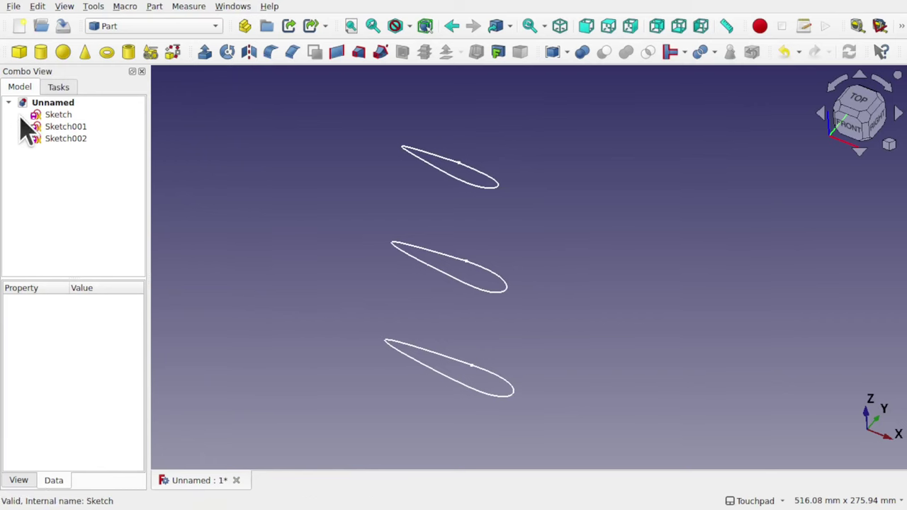
- Loft Sketch, Sketch001 and Sketch002, in that order, into a solid wing with Create solid enabled
click(359, 53)
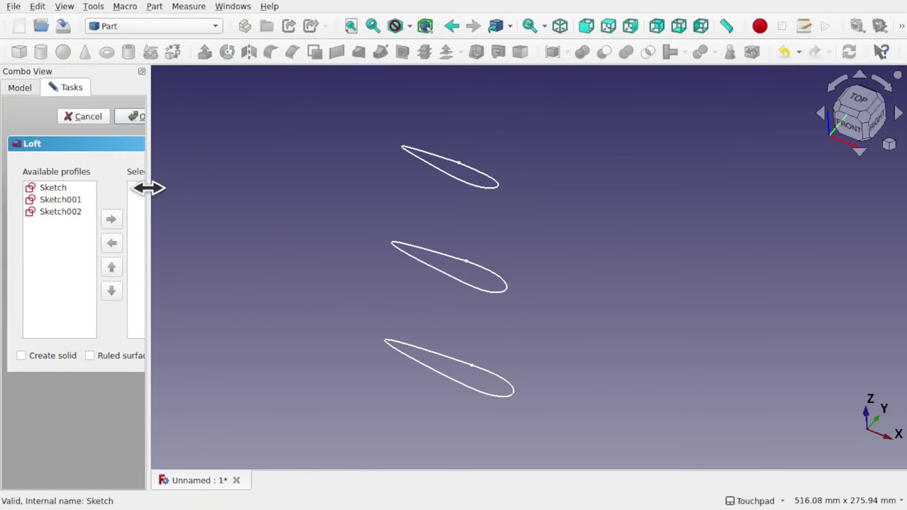
drag(148, 186, 234, 177)
double_click(56, 189)
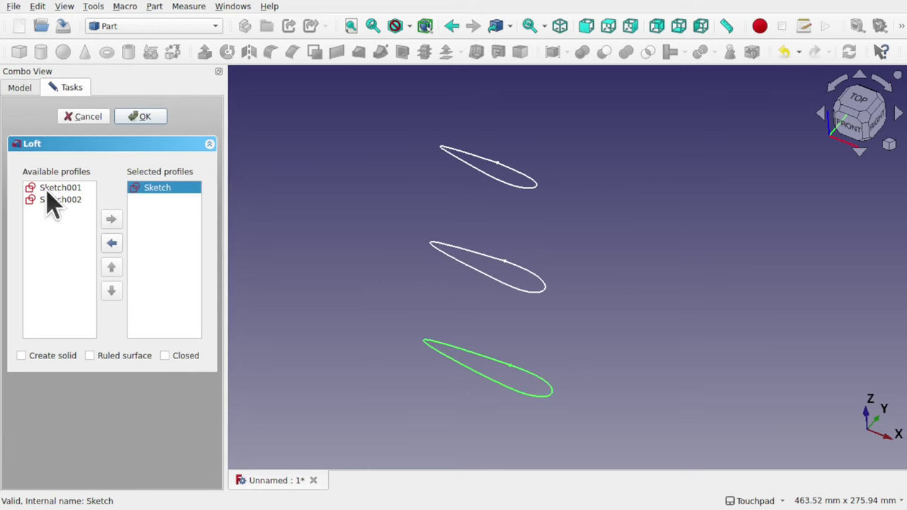
double_click(61, 189)
double_click(64, 189)
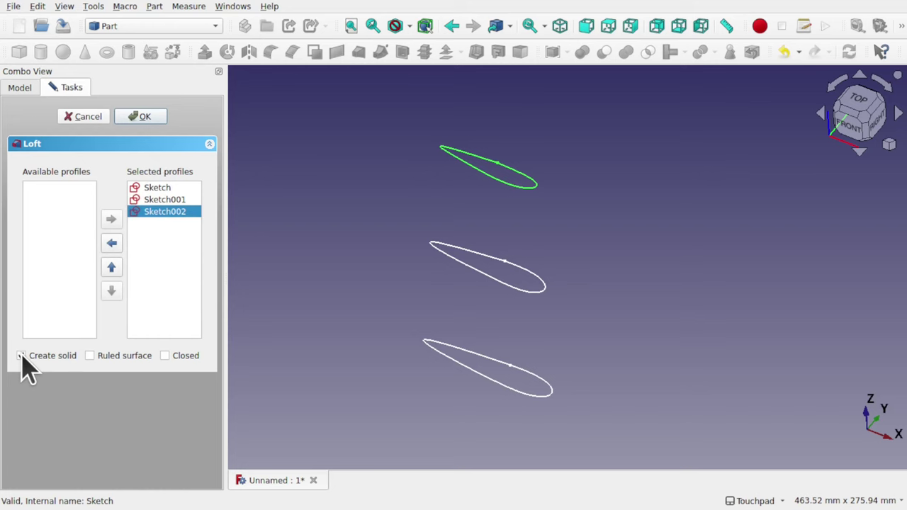
click(133, 118)
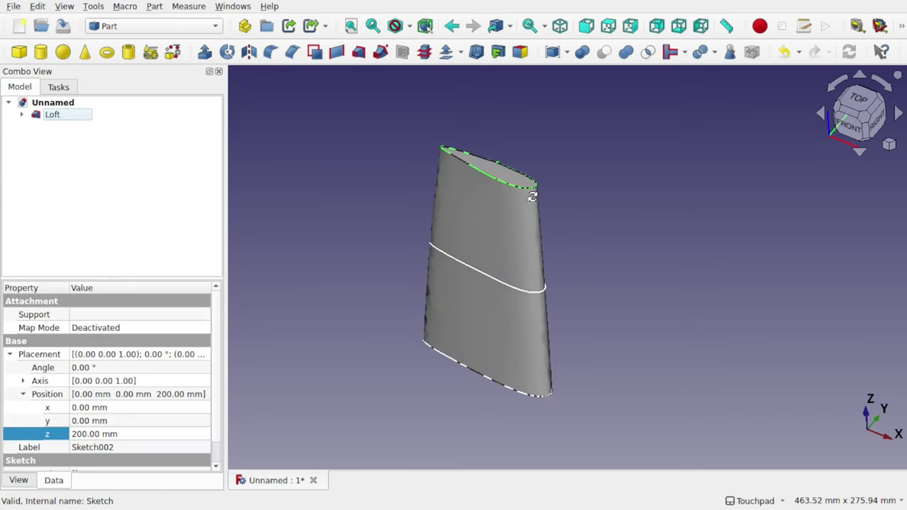
- Create 10 cross-sections of the loft parallel to the XY plane, guiding position 100 mm, distributed on both sides
alt+drag(532, 196, 481, 255)
click(522, 253)
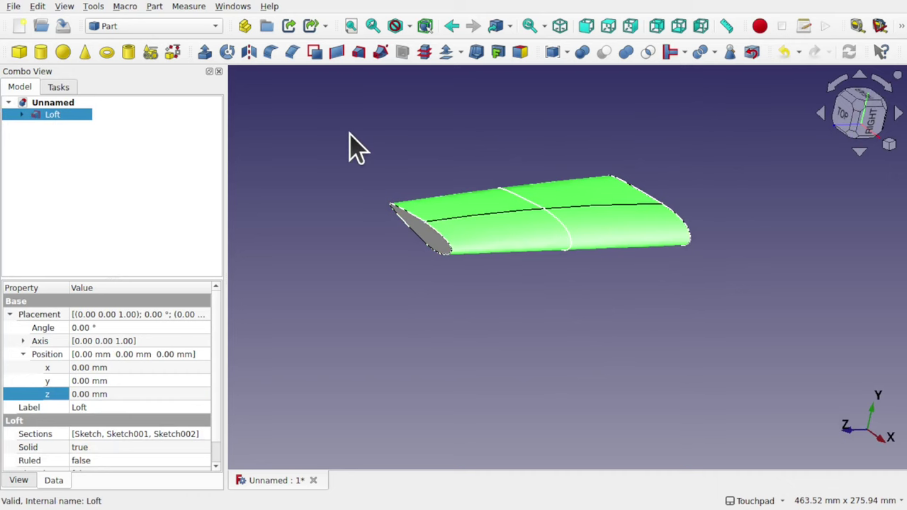
click(424, 53)
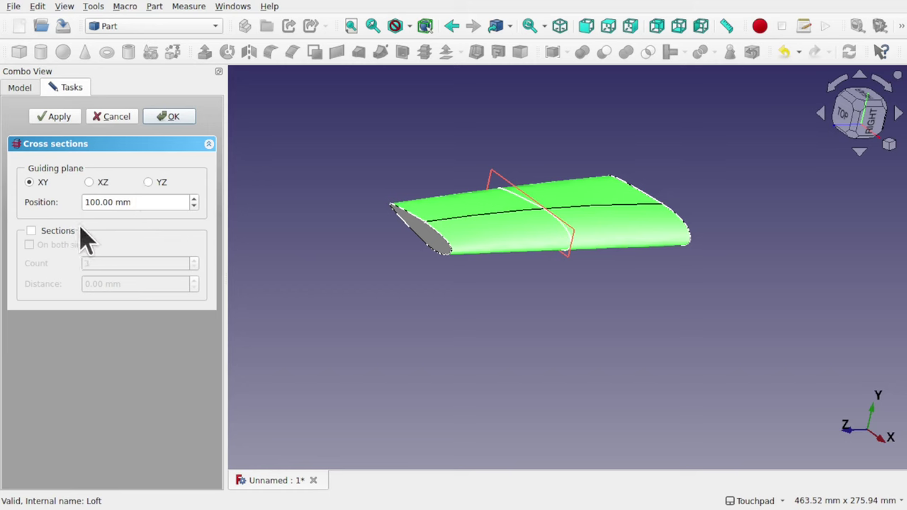
click(31, 231)
double_click(100, 263)
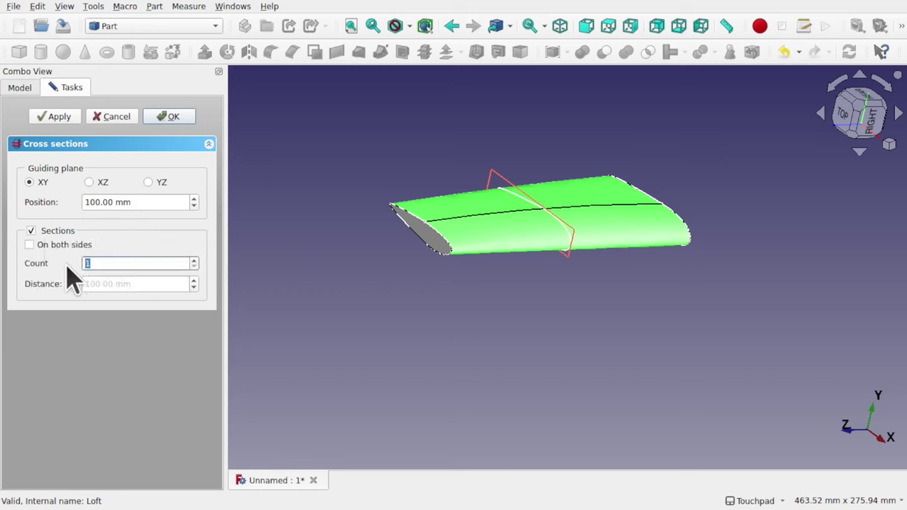
text(10)
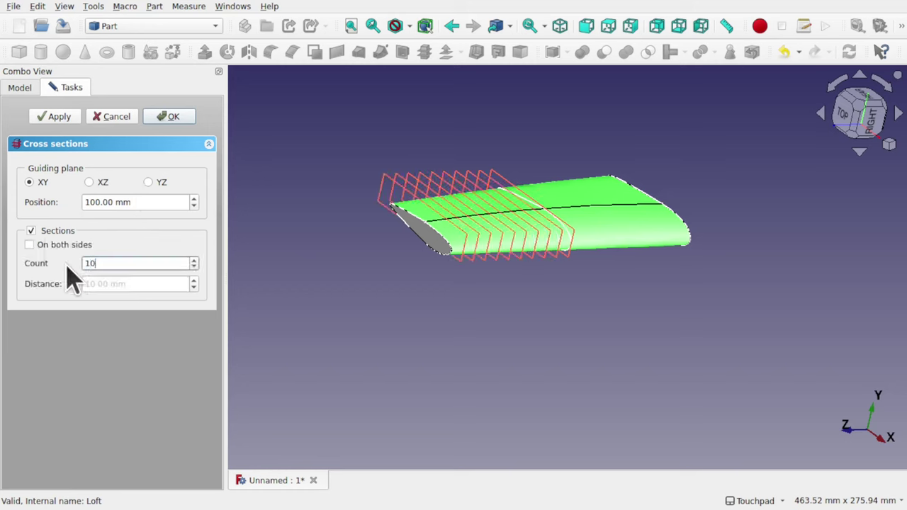
click(31, 246)
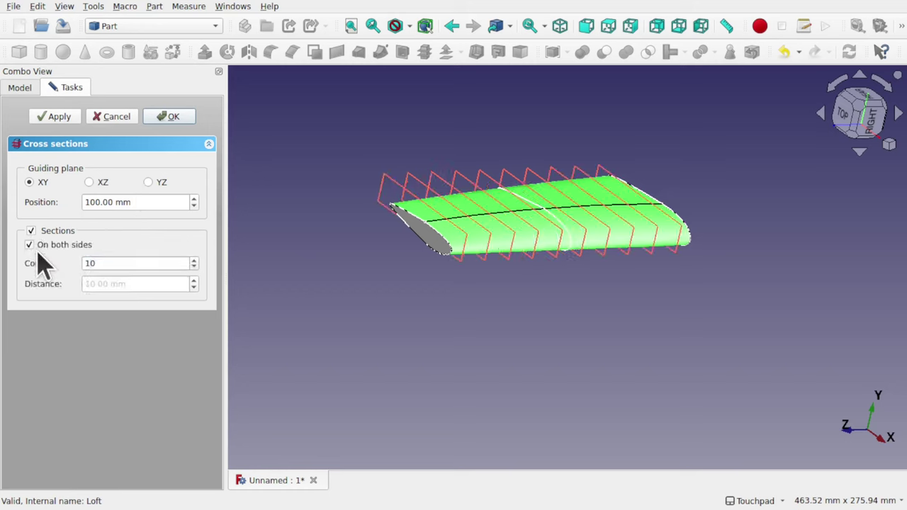
click(171, 116)
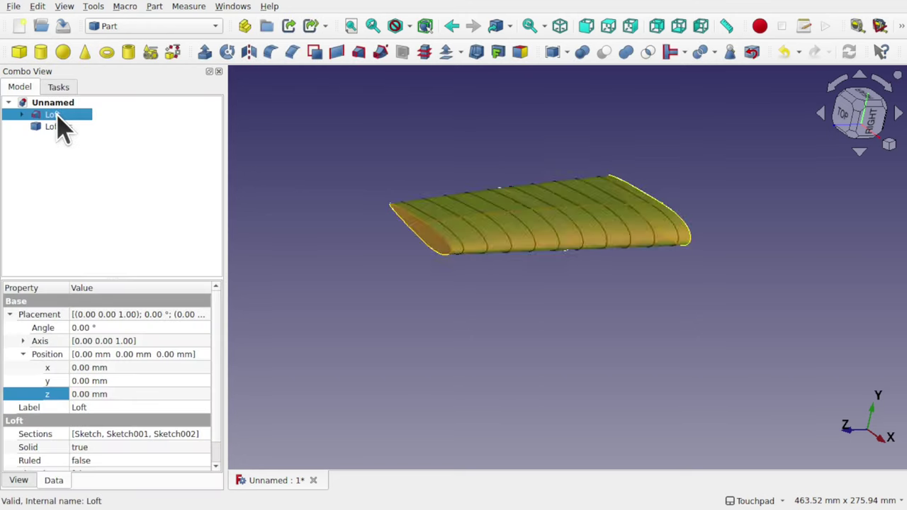
- Hide the loft and its three source sketches, leaving only the cross-section curves displayed
key(space)
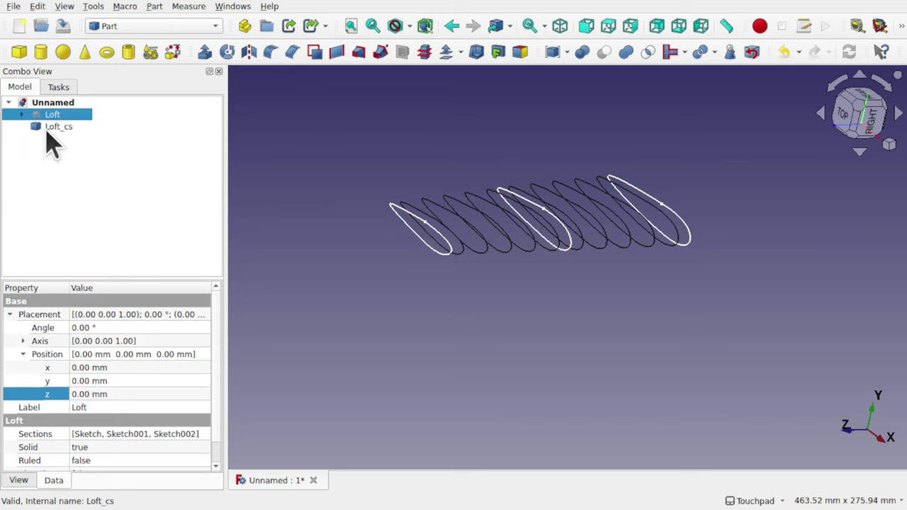
click(22, 114)
click(84, 127)
shift+click(85, 150)
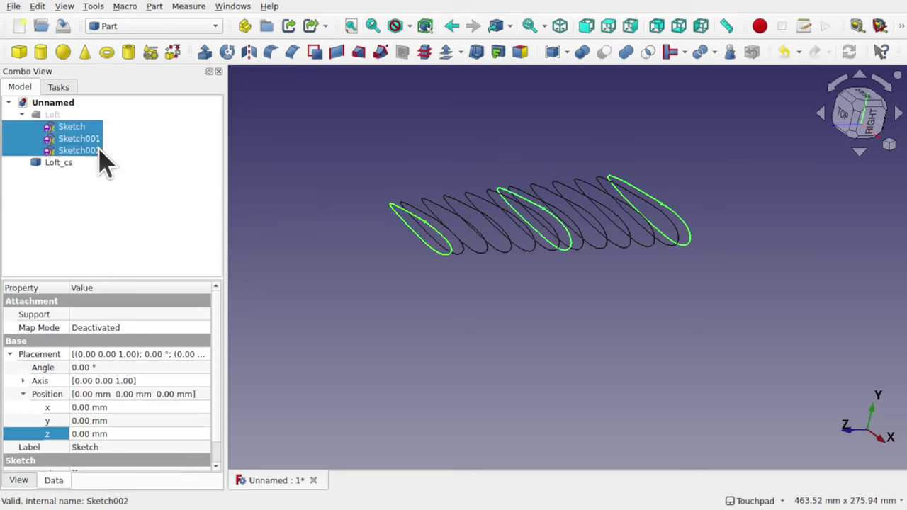
key(space)
click(615, 289)
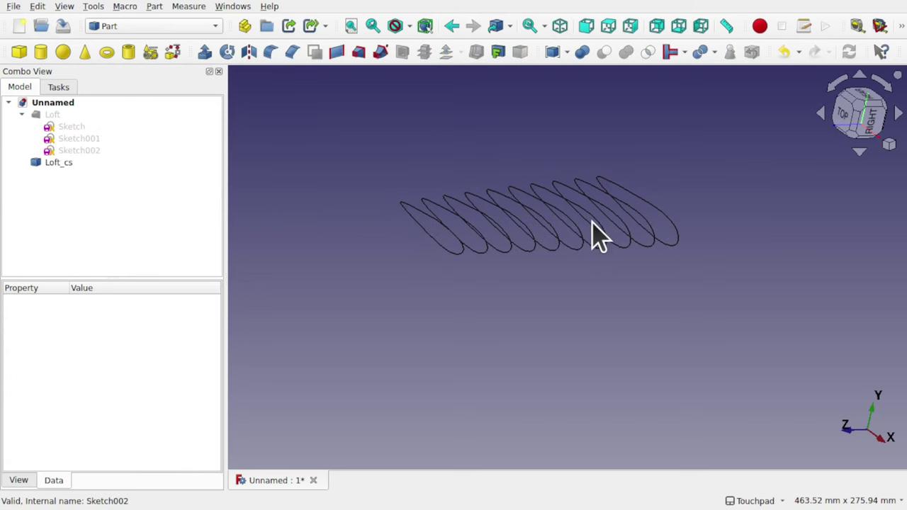
- Run Check Geometry on Loft_cs and examine its shape type and shape content
alt+drag(595, 234, 606, 217)
scroll(542, 258, up, 5)
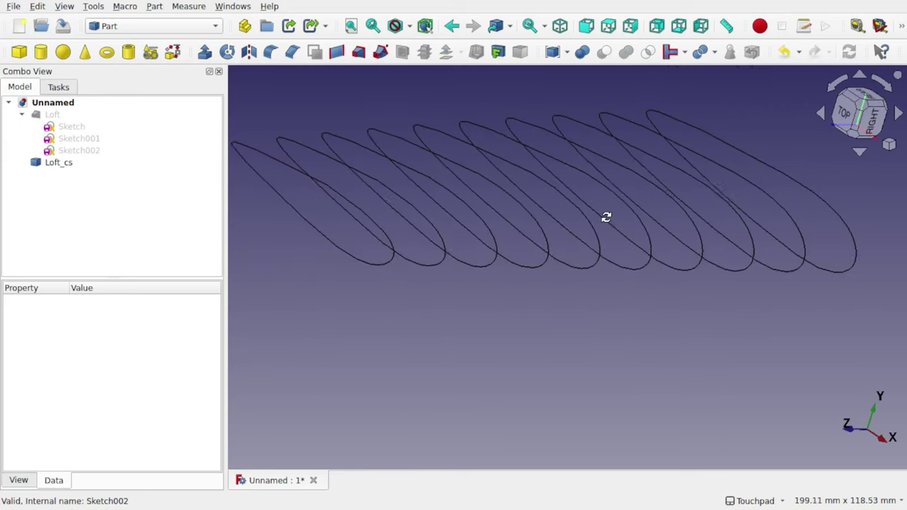
click(59, 164)
click(155, 7)
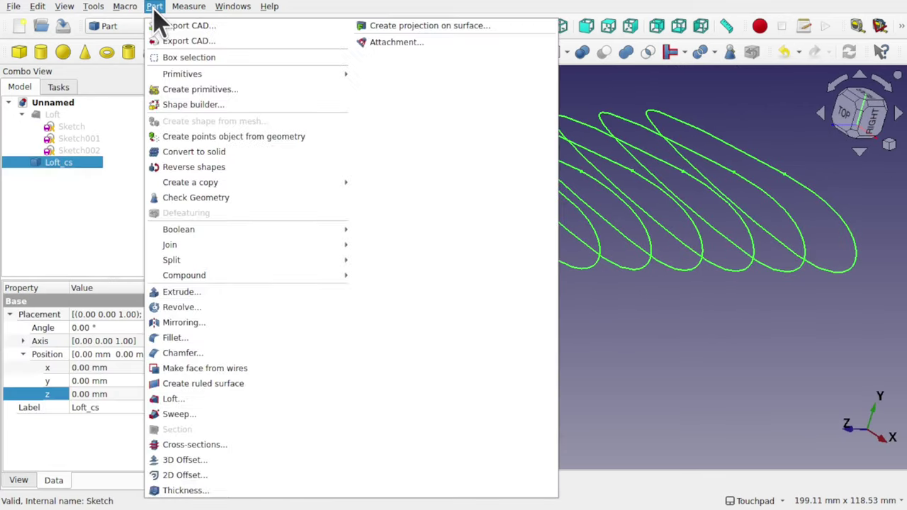
click(209, 197)
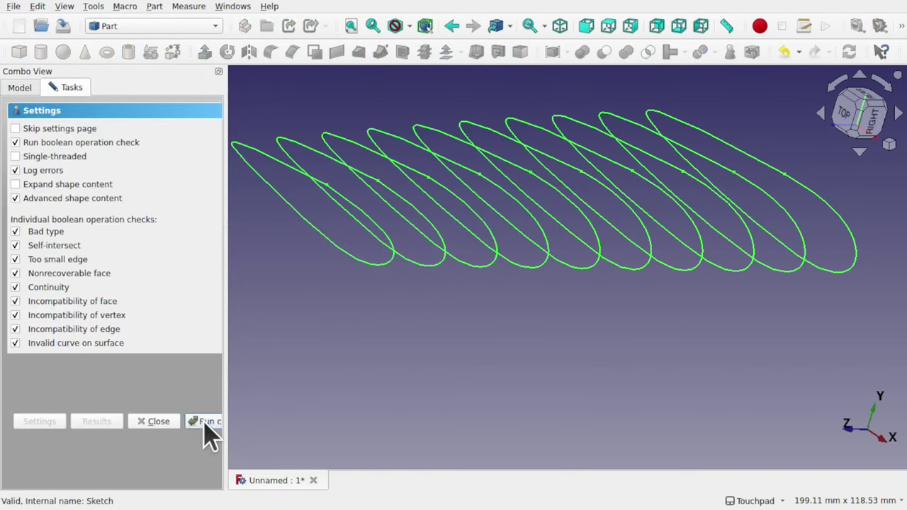
click(204, 422)
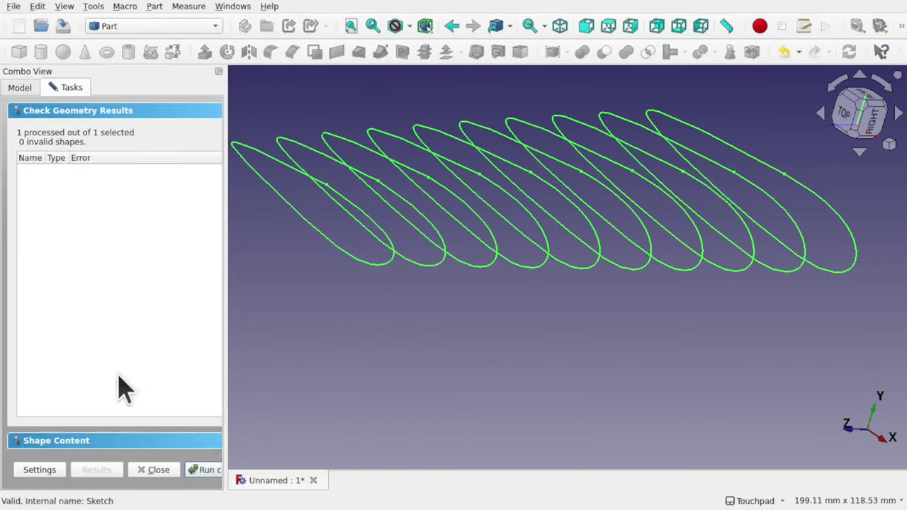
click(57, 443)
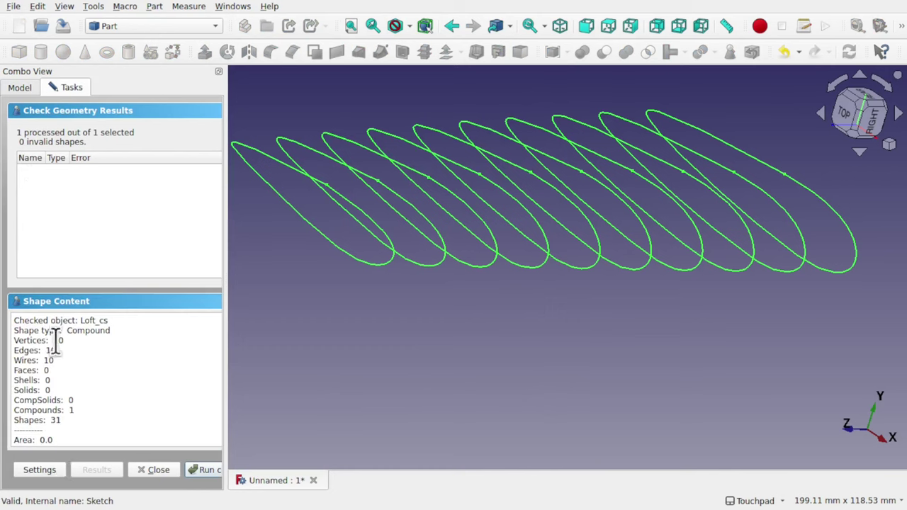
drag(121, 331, 69, 331)
click(160, 470)
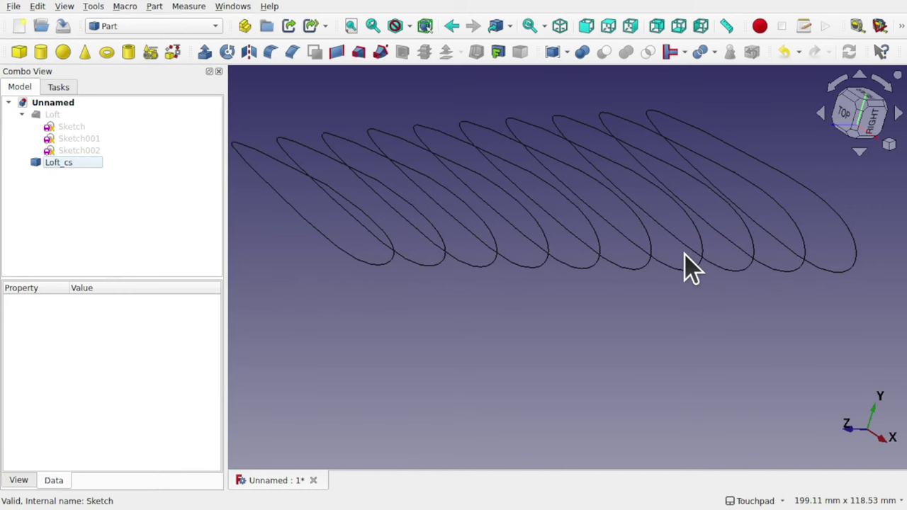
- Explode the Loft_cs compound into individual cross-section wires
click(52, 162)
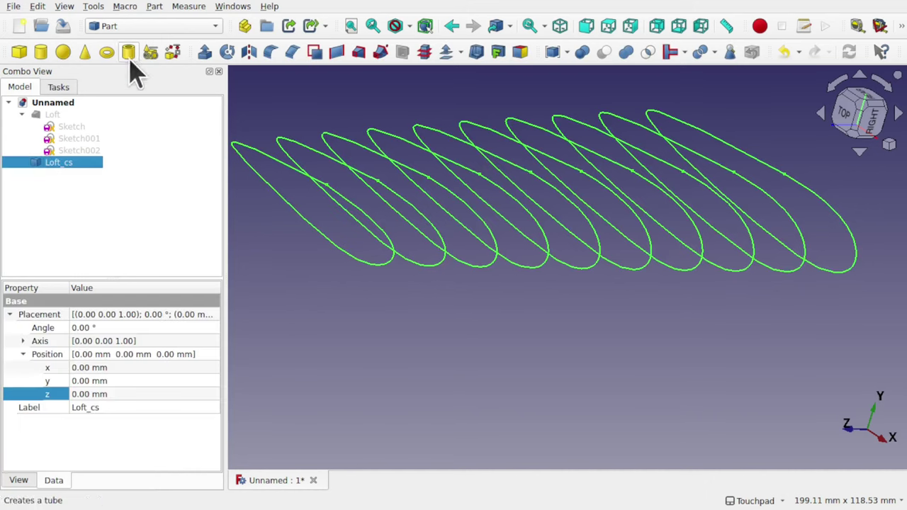
click(156, 10)
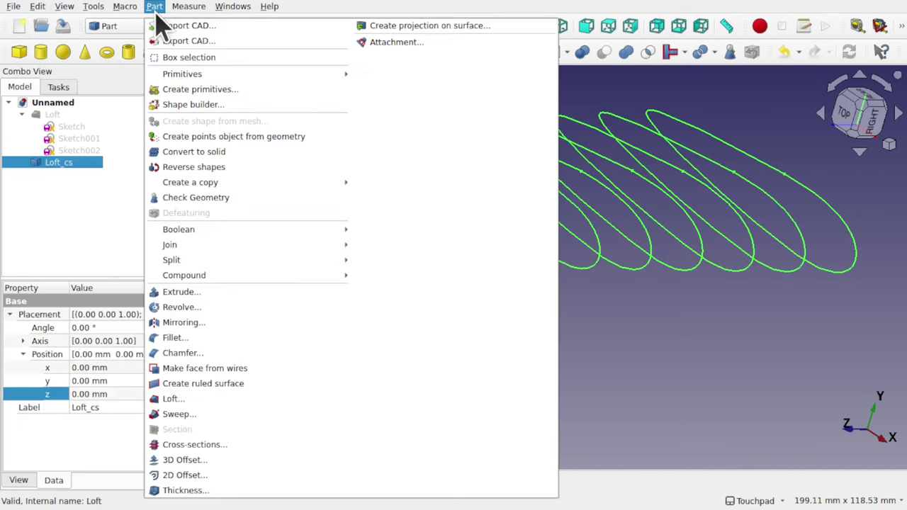
mouse_move(274, 281)
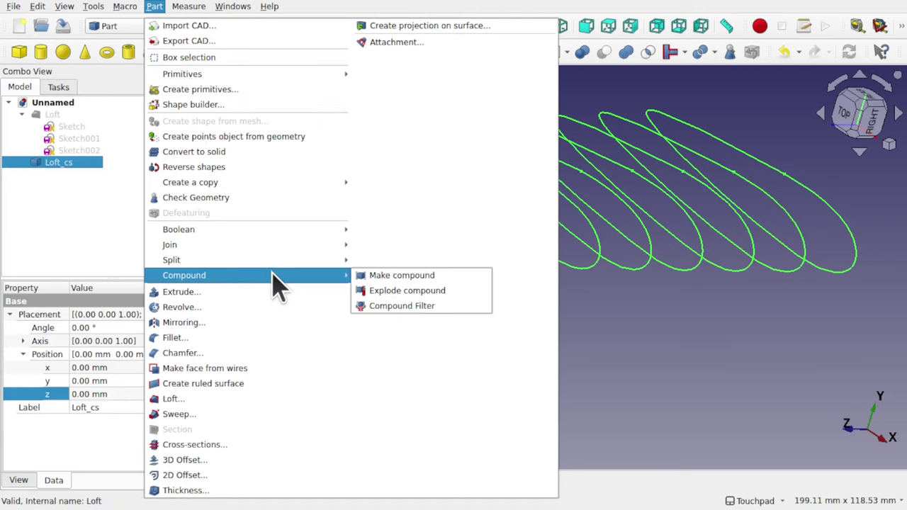
click(397, 299)
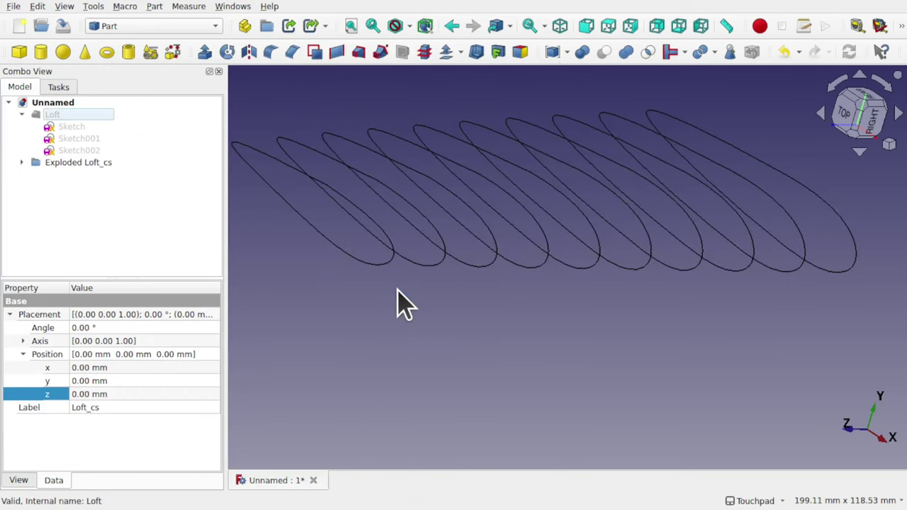
- Extrude all sections from Loft_cs.0 to Loft_cs.9 as solids 3 mm long in the custom direction Z -1
click(22, 163)
click(78, 176)
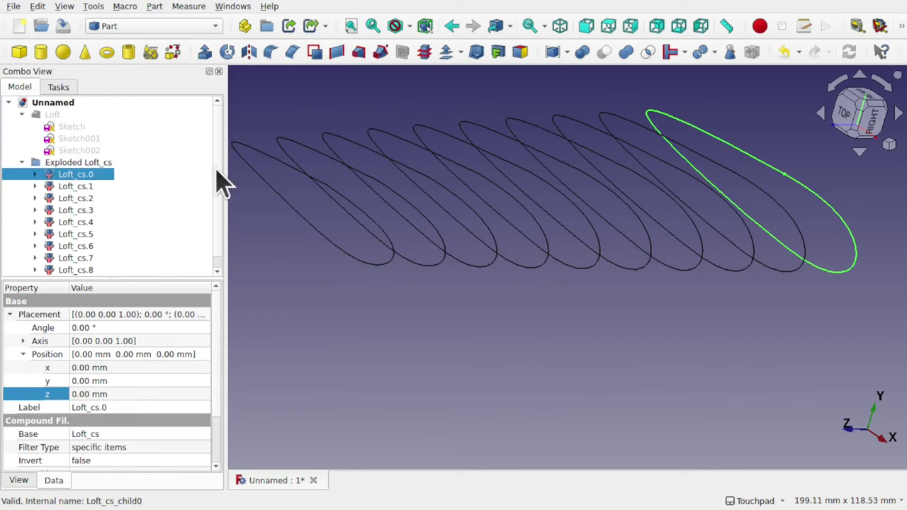
drag(217, 209, 223, 249)
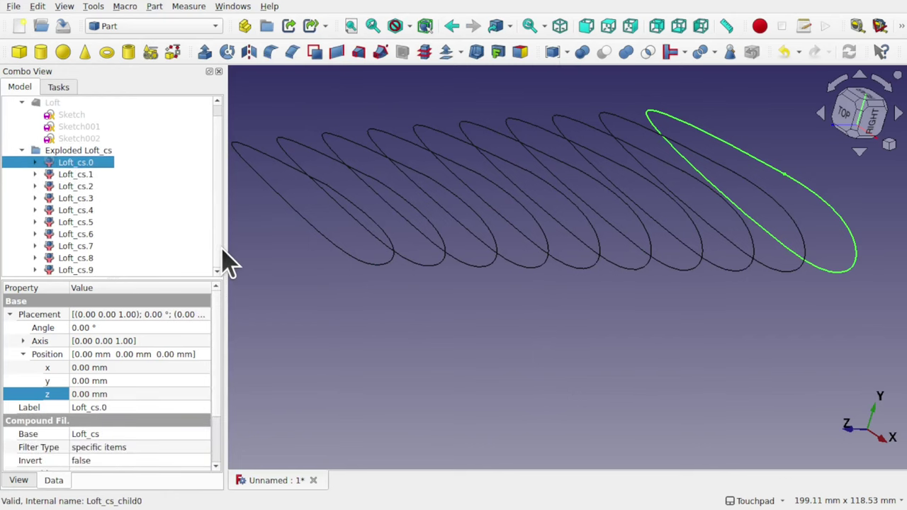
shift+click(97, 270)
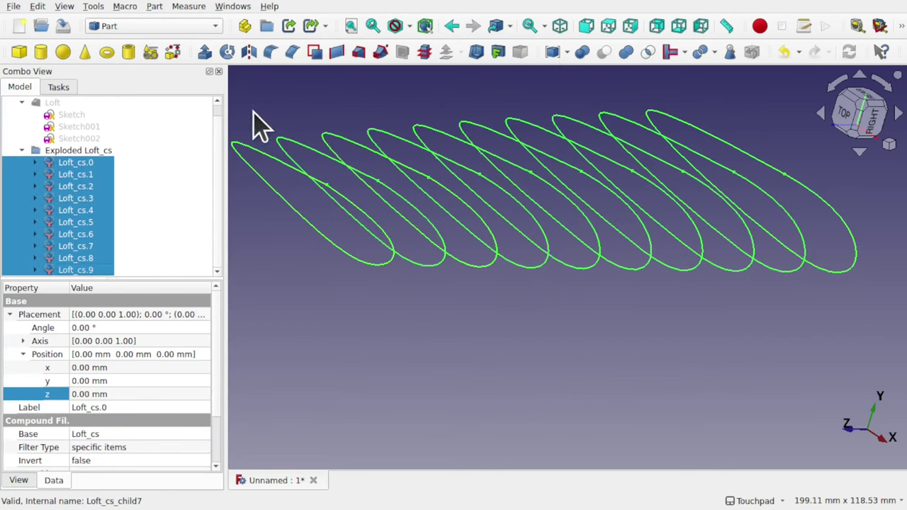
click(205, 52)
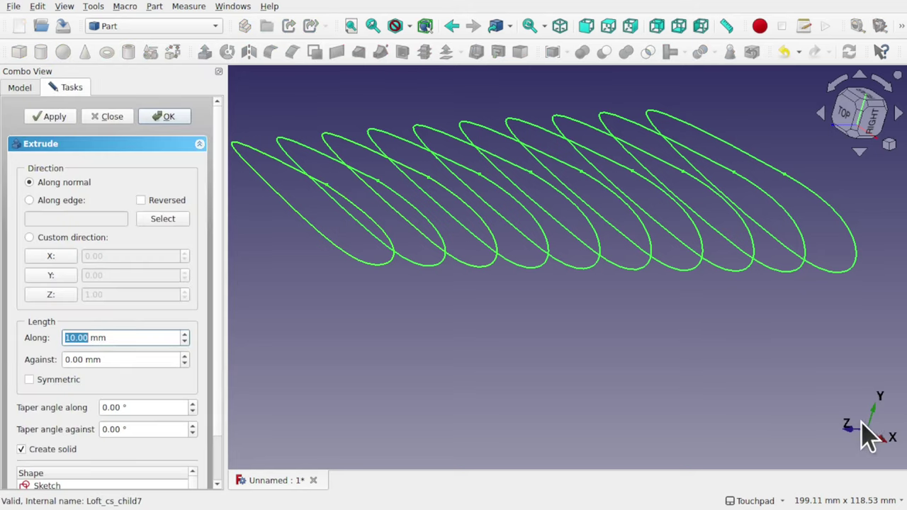
click(65, 294)
click(65, 294)
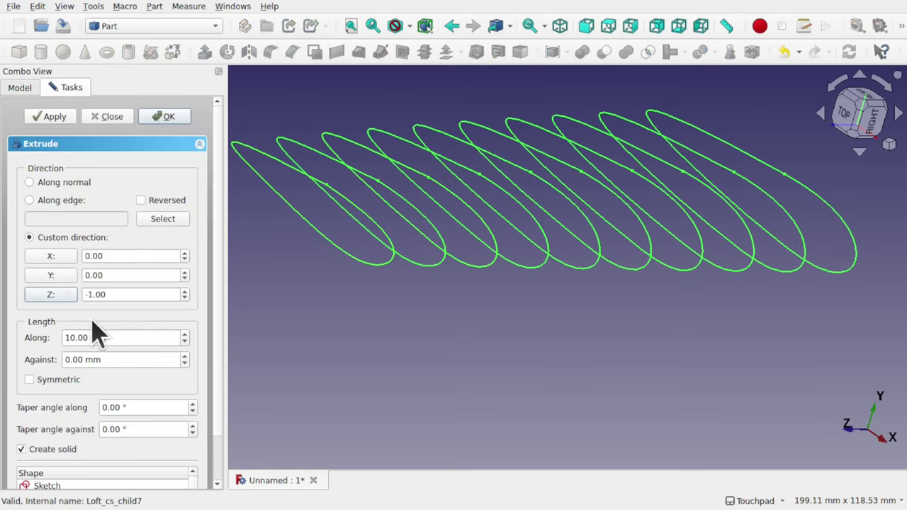
click(70, 338)
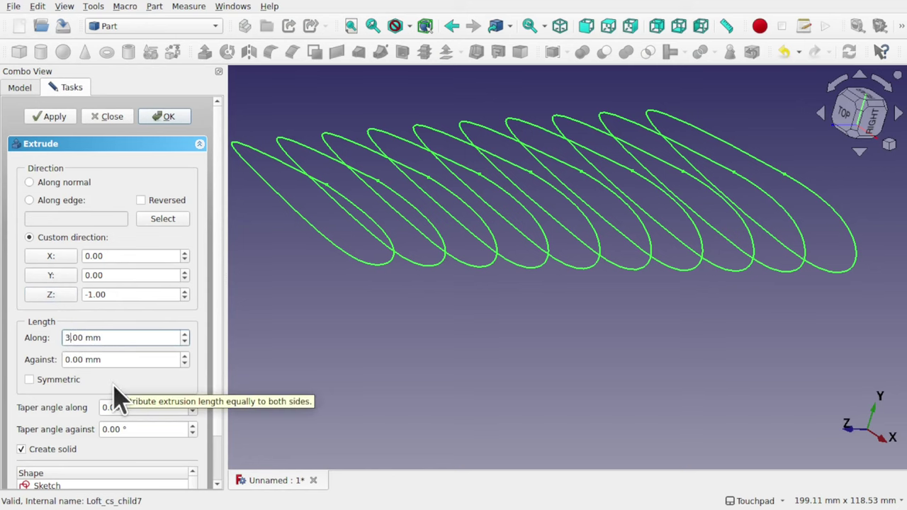
key(Return)
click(479, 312)
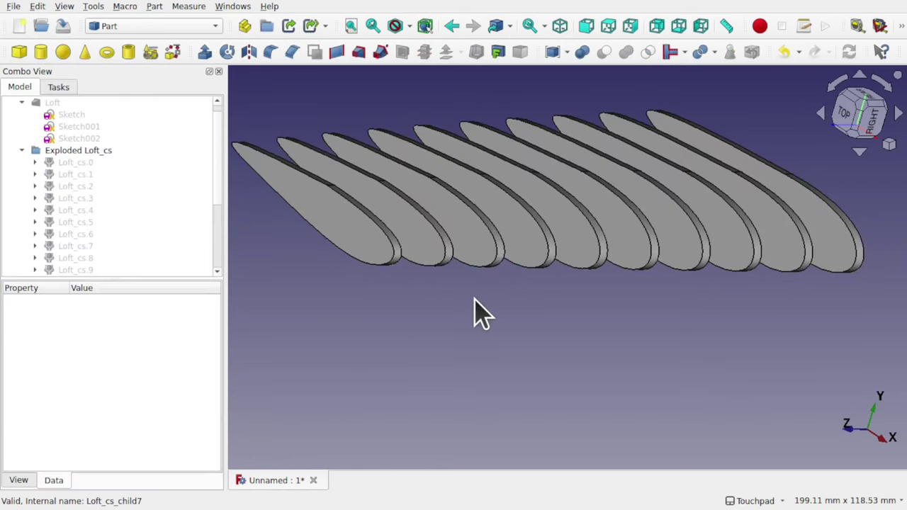
- Examine the extruded wing ribs individually and review their entries in the model structure
middle_drag(479, 312, 587, 226)
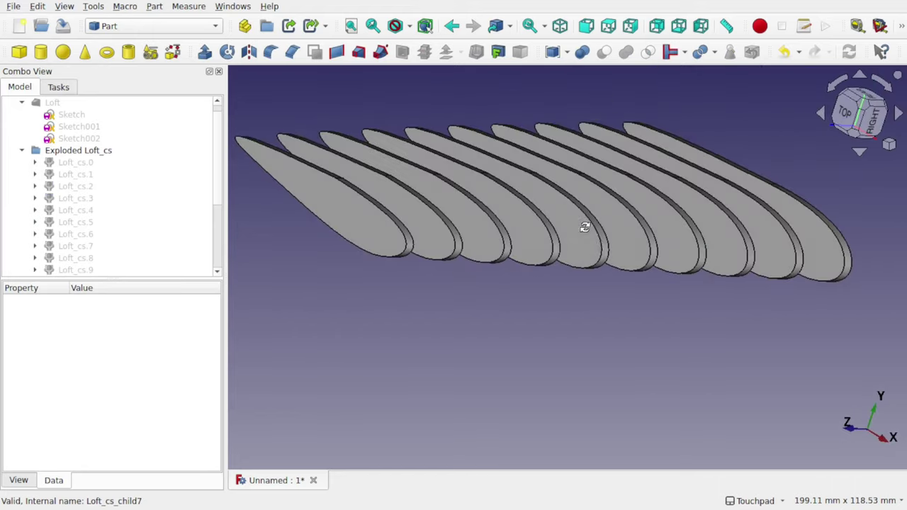
scroll(584, 227, down, 3)
click(481, 232)
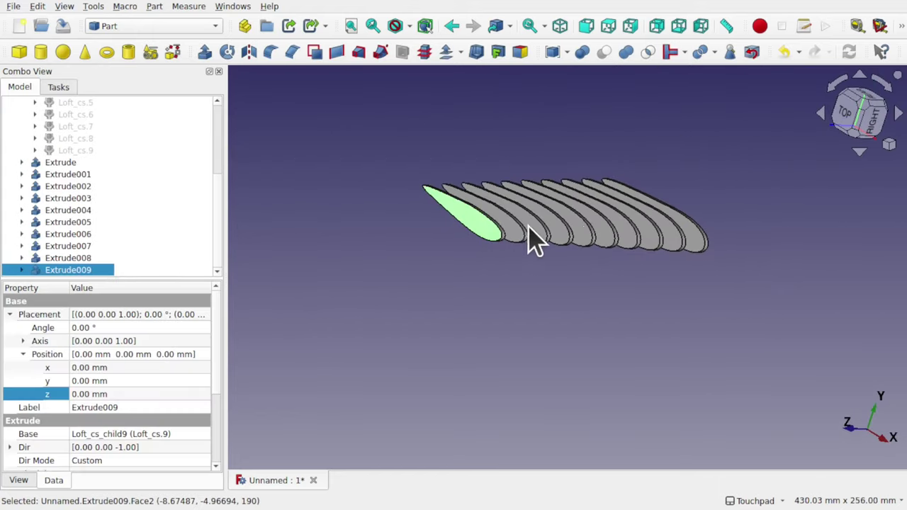
click(537, 235)
click(538, 238)
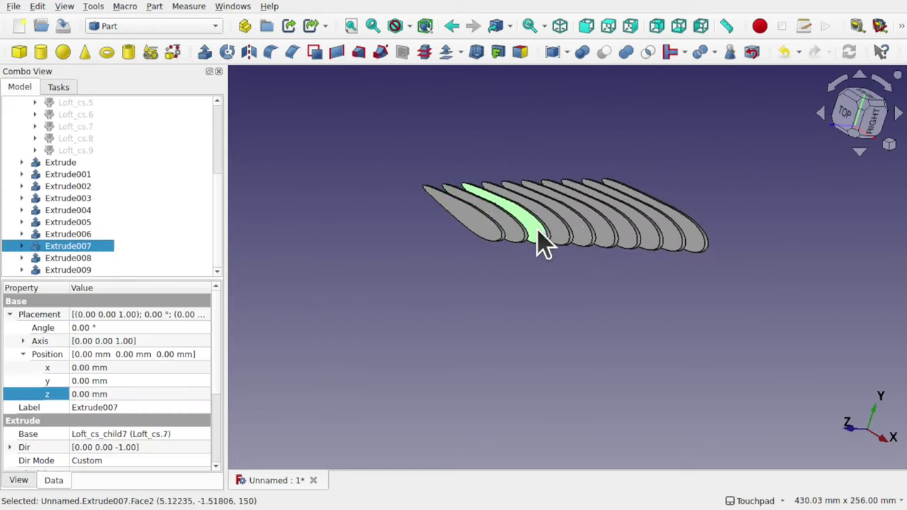
click(299, 240)
click(64, 164)
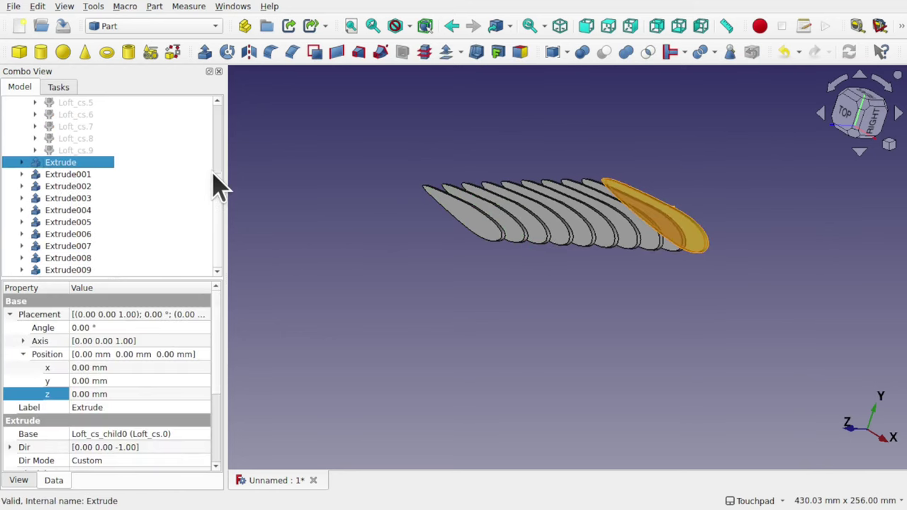
scroll(219, 170, up, 4)
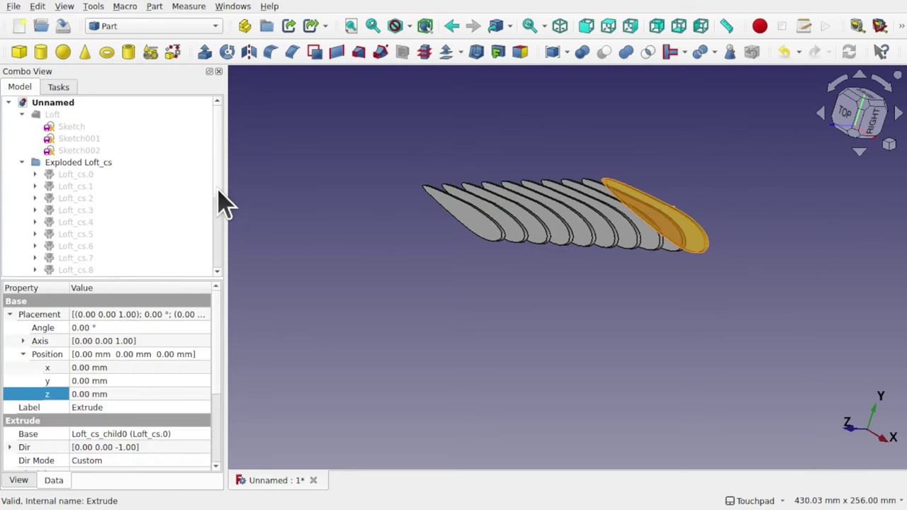
- Combine all the rib extrusions, Extrude to Extrude009, into one compound and select that compound
scroll(220, 227, down, 4)
shift+click(78, 270)
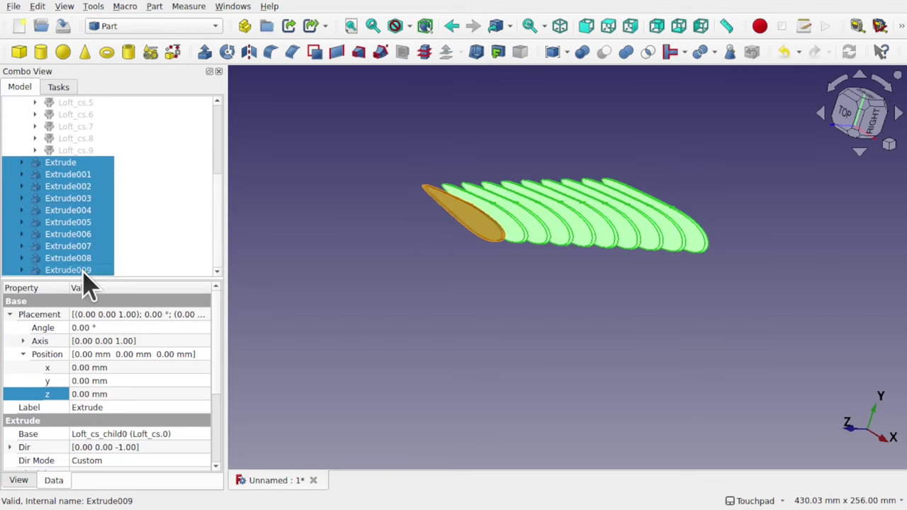
click(151, 7)
mouse_move(319, 276)
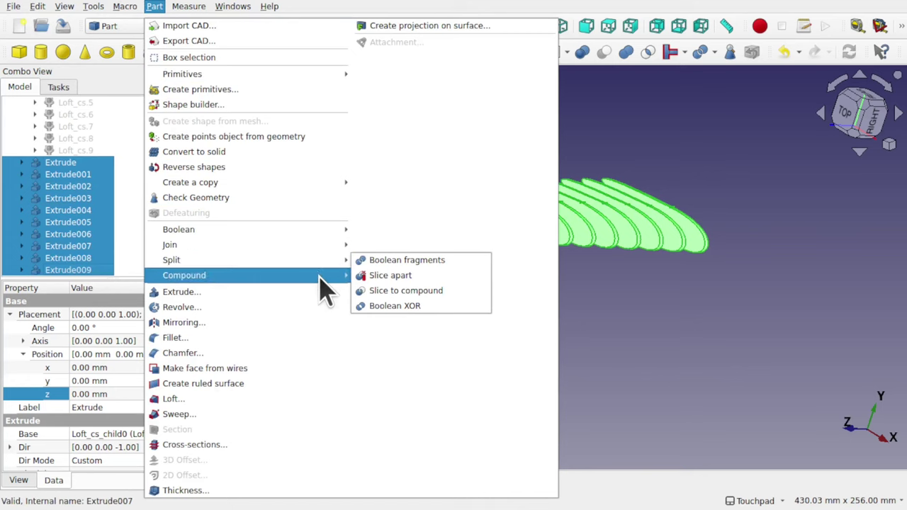
click(386, 280)
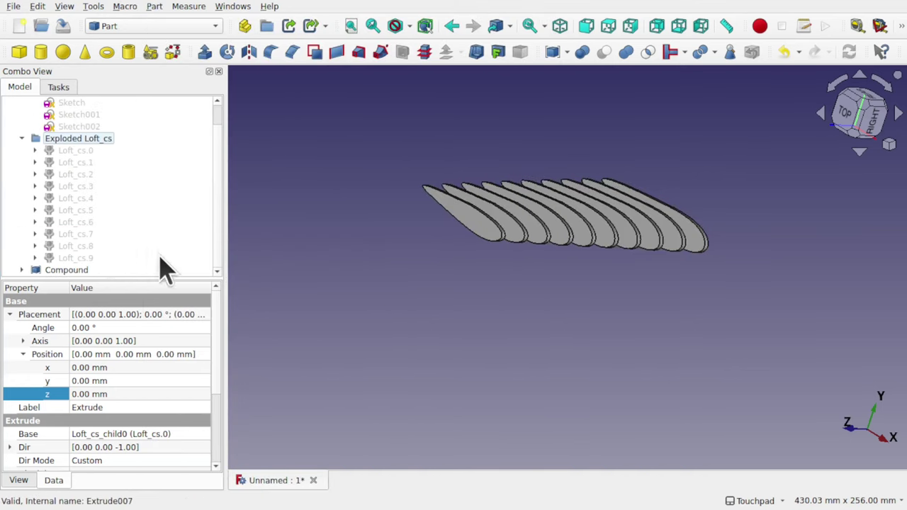
click(85, 270)
- Examine the compound of wing ribs from several angles, checking the spacing and thickness of the ribs
scroll(539, 213, up, 1)
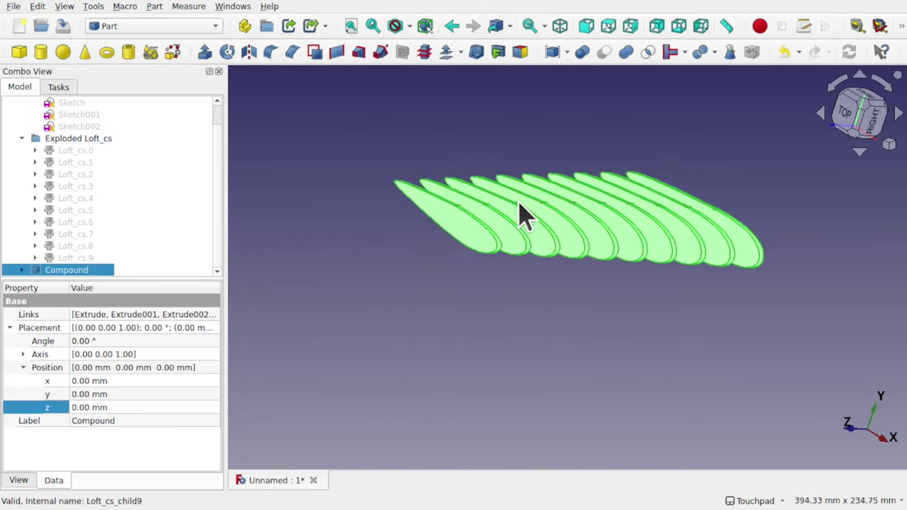
alt+drag(609, 197, 532, 166)
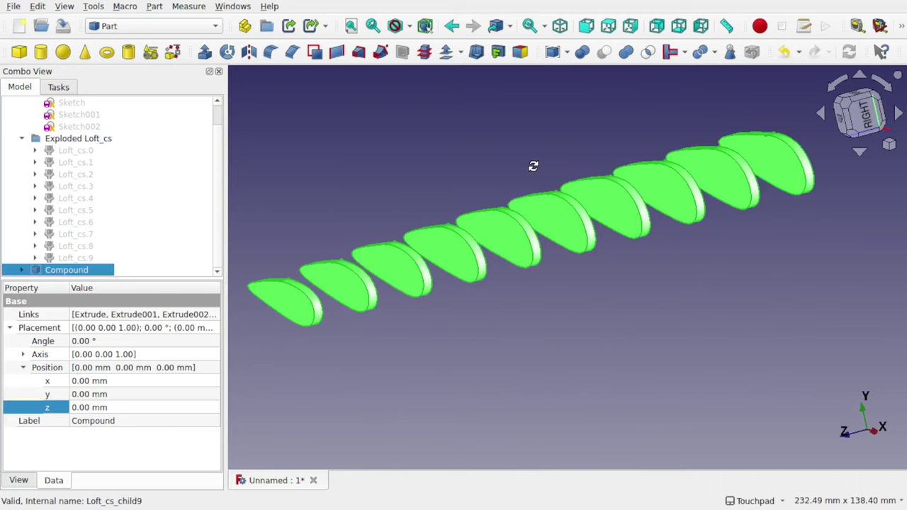
alt+drag(533, 166, 661, 240)
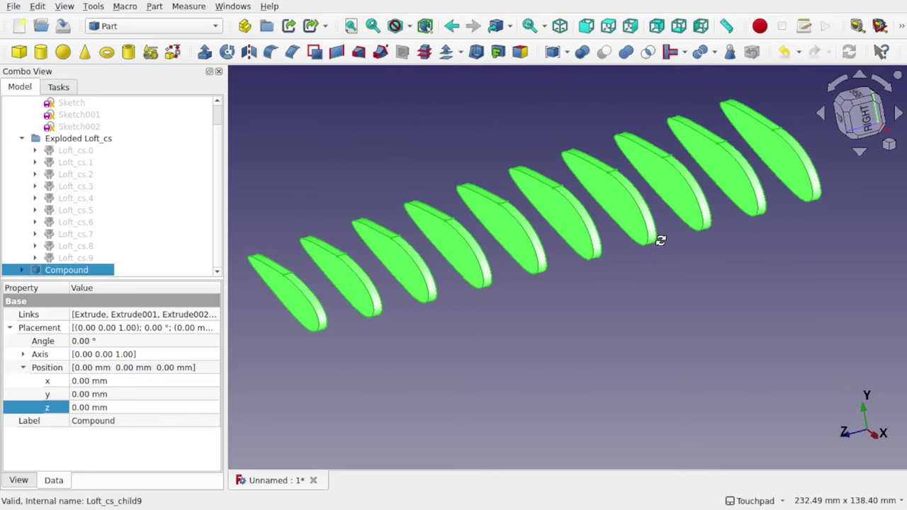
alt+drag(661, 241, 606, 302)
scroll(490, 289, down, 5)
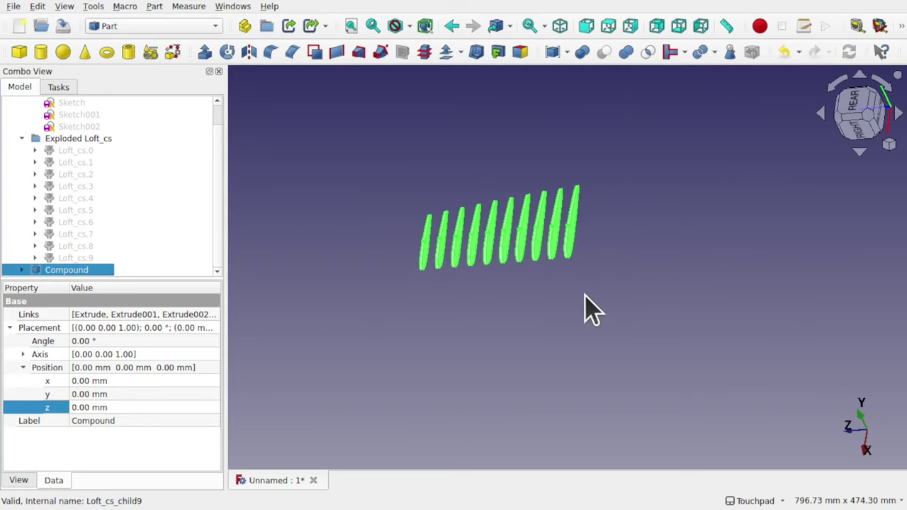
scroll(461, 239, up, 5)
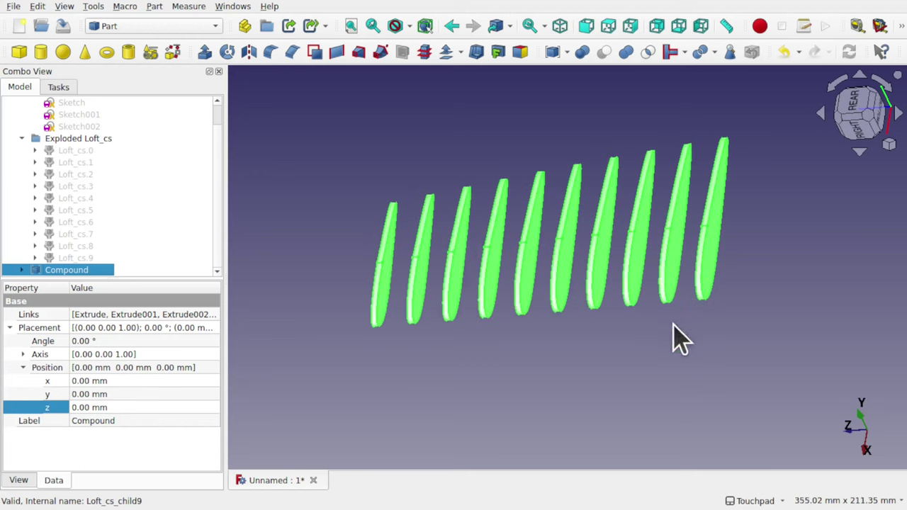
mouse_move(698, 273)
middle_down()
mouse_move(648, 289)
mouse_move(773, 279)
mouse_move(698, 262)
middle_up()
- Turn on the axis cross at the origin and examine the rib compound's position relative to the axes
click(64, 6)
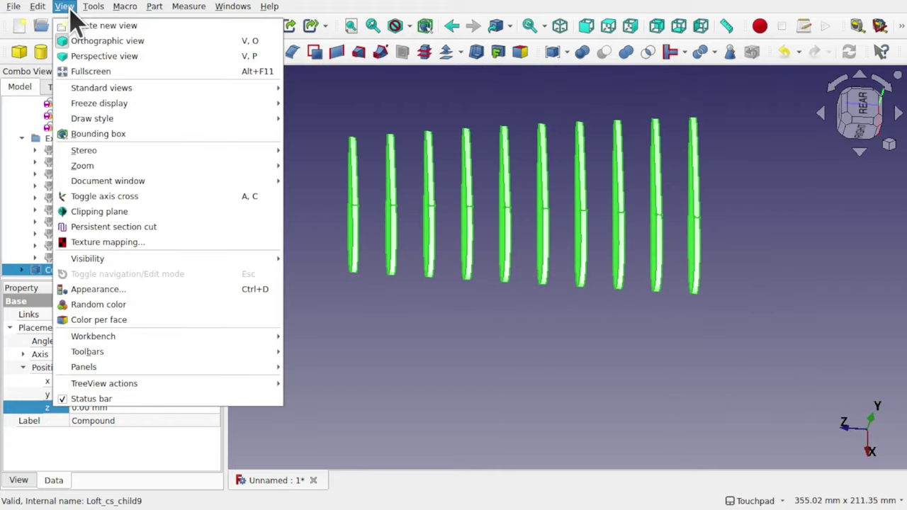
click(140, 204)
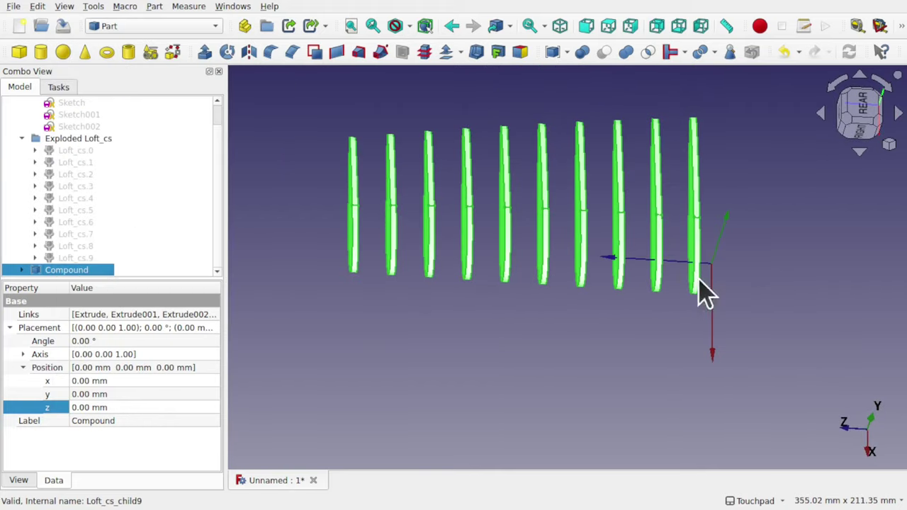
middle_drag(699, 284, 751, 186)
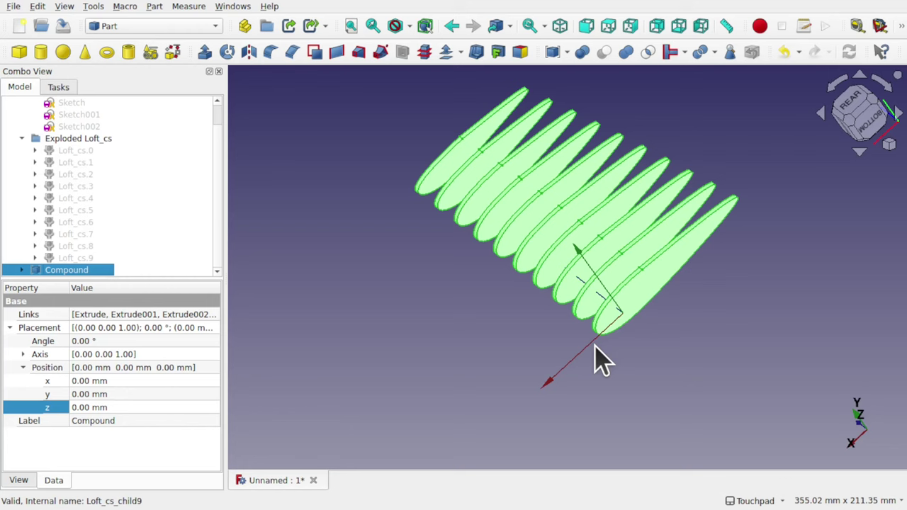
middle_drag(595, 345, 687, 360)
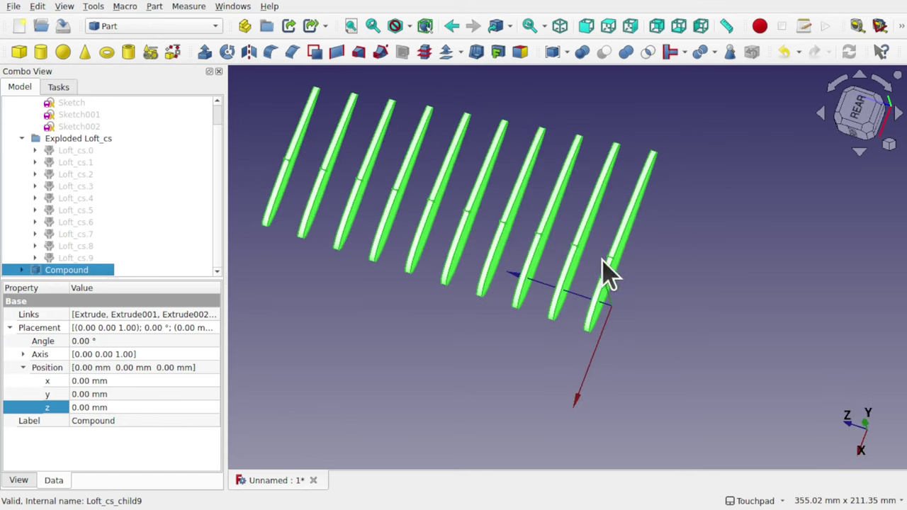
middle_drag(258, 174, 551, 203)
scroll(557, 219, down, 5)
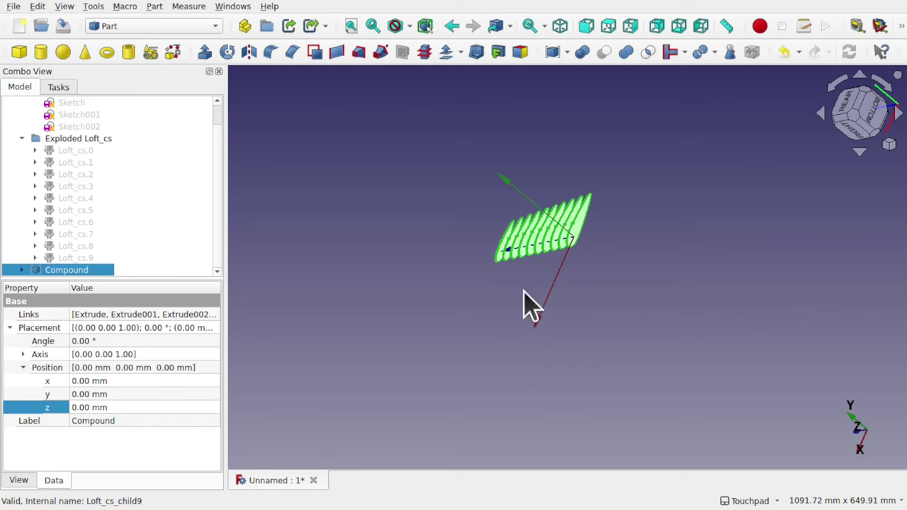
scroll(571, 243, up, 6)
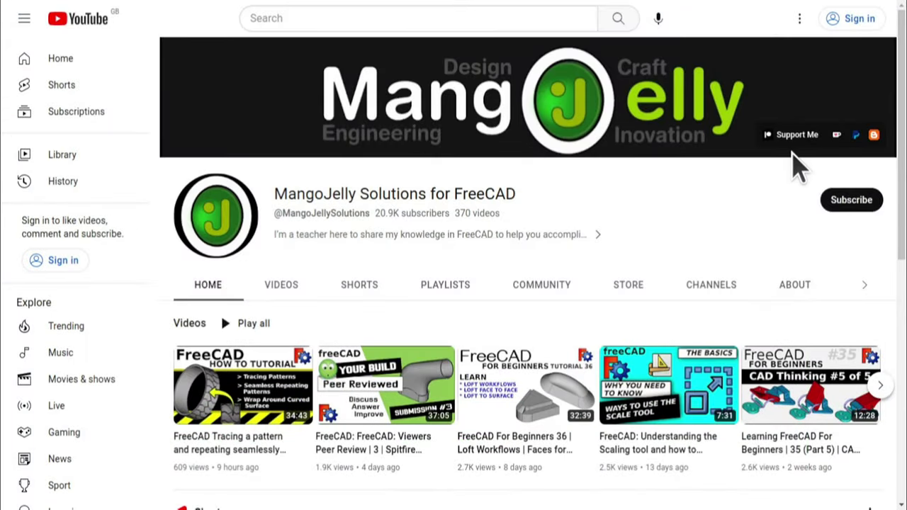
- Open the About page of the MangoJelly Solutions for FreeCAD channel on YouTube and read its donation links
click(795, 286)
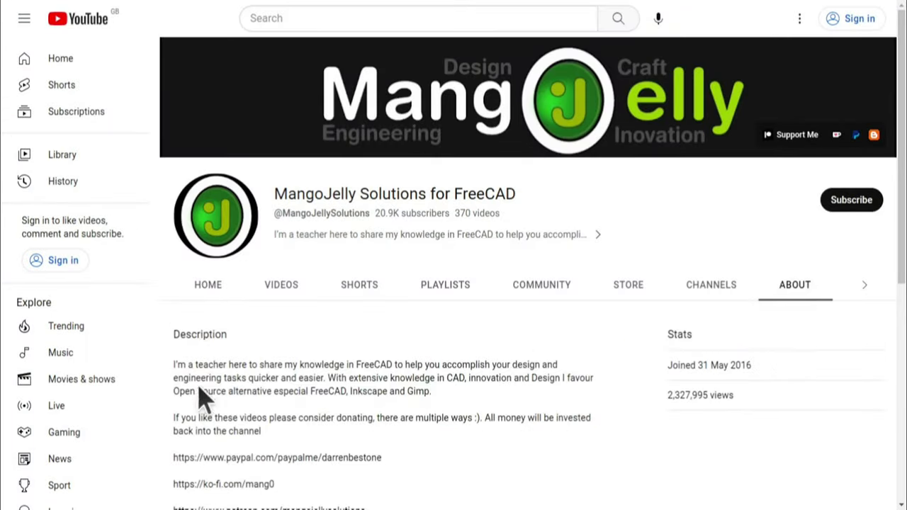
scroll(196, 390, down, 2)
drag(385, 371, 177, 298)
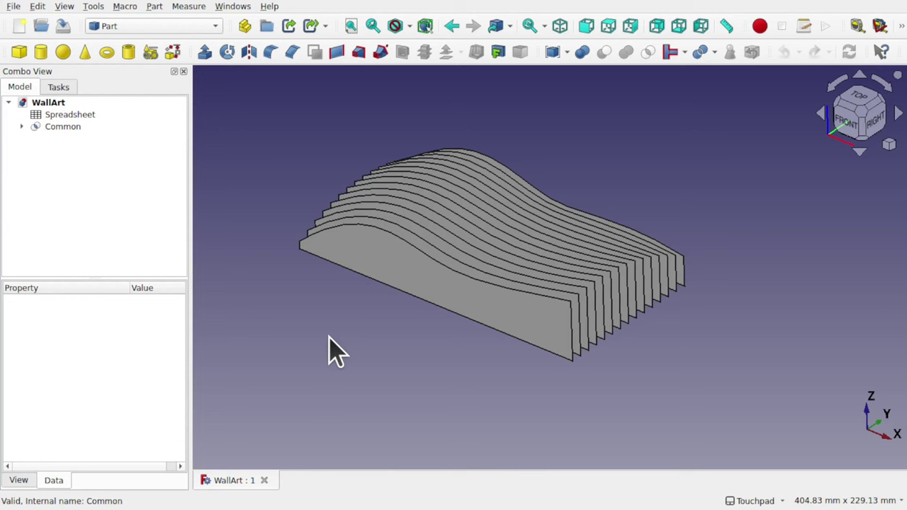
- Show the Loft and the Array under the Common object in the WallArt document and examine how they line up
middle_drag(503, 172, 489, 248)
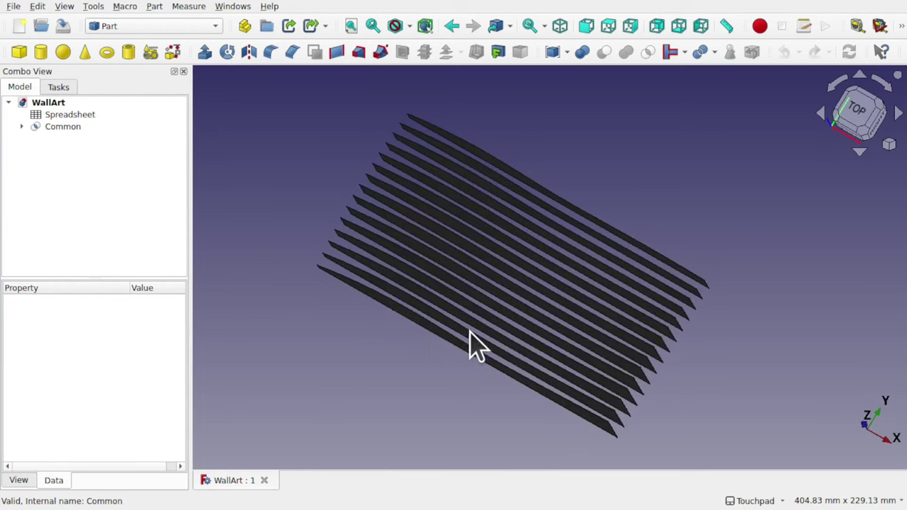
middle_drag(474, 344, 538, 285)
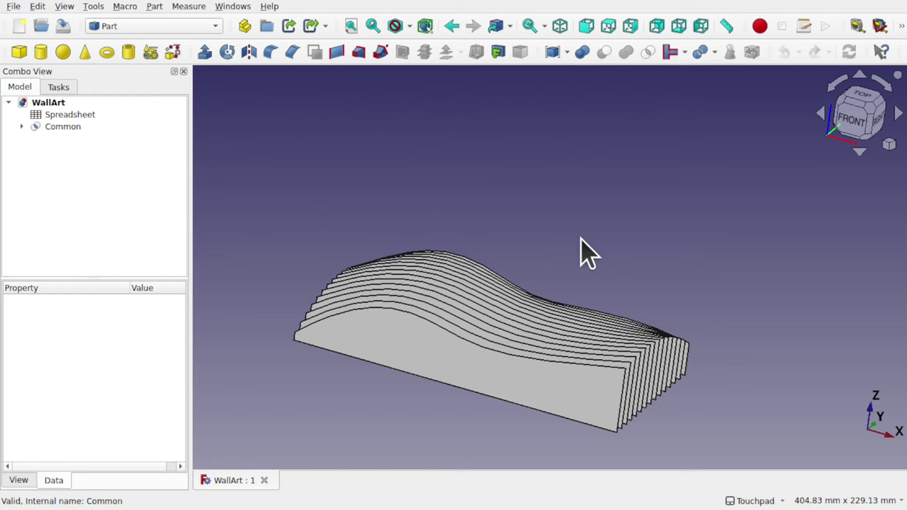
middle_drag(622, 261, 595, 266)
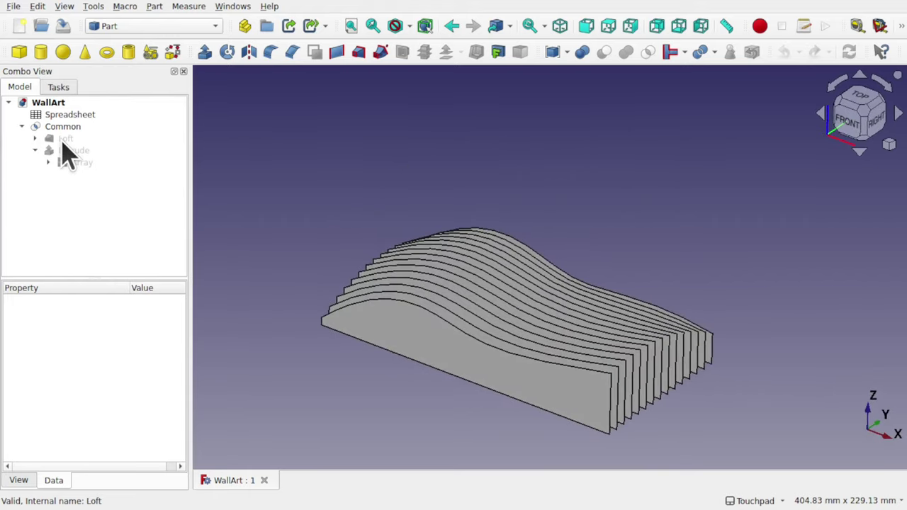
click(64, 139)
key(space)
middle_drag(531, 293, 504, 331)
click(83, 163)
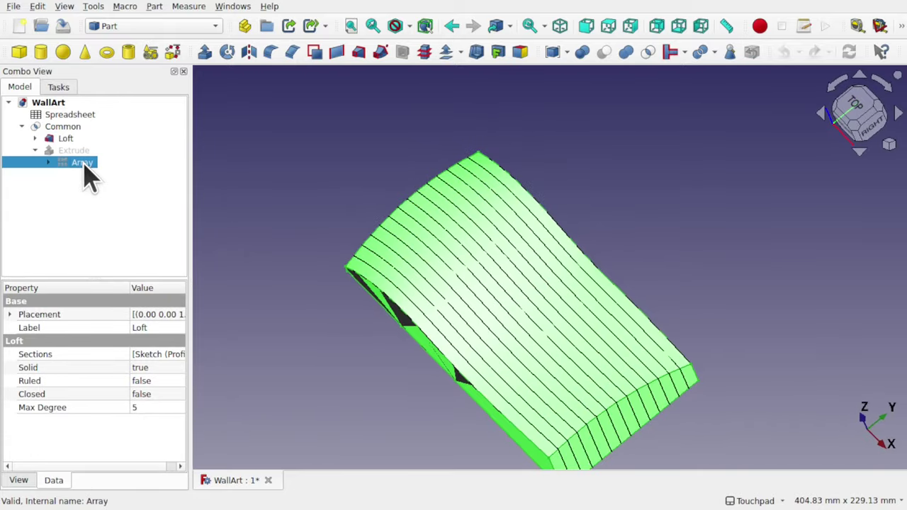
middle_drag(399, 314, 543, 177)
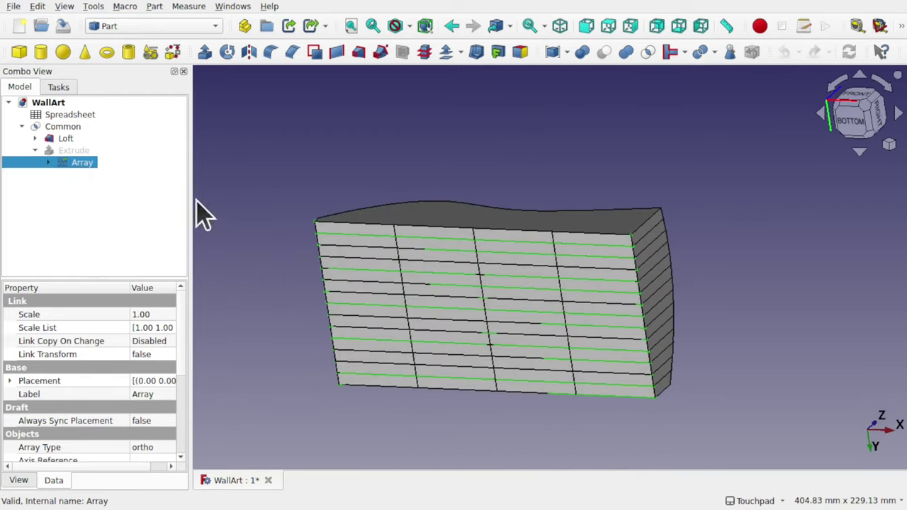
- Hide the Loft and the Common object so that only the Array lines are displayed
click(75, 139)
key(space)
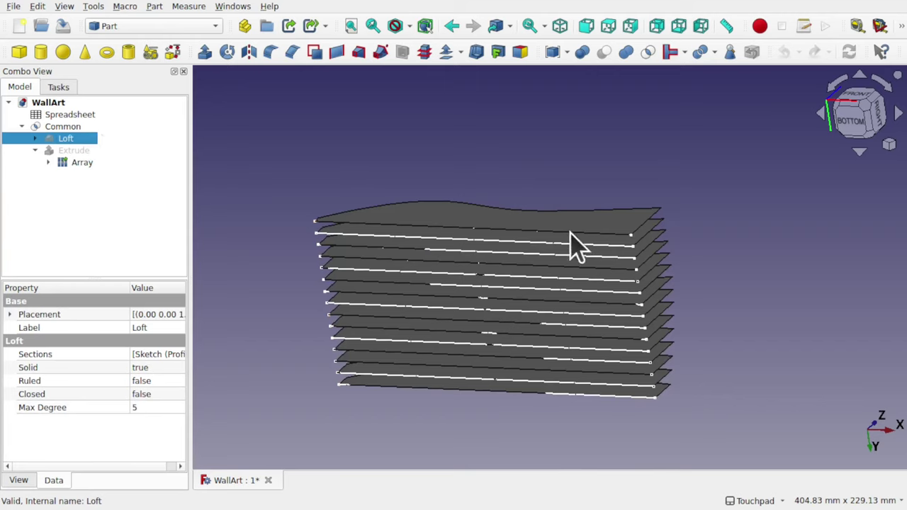
middle_drag(571, 248, 538, 282)
key(space)
click(77, 127)
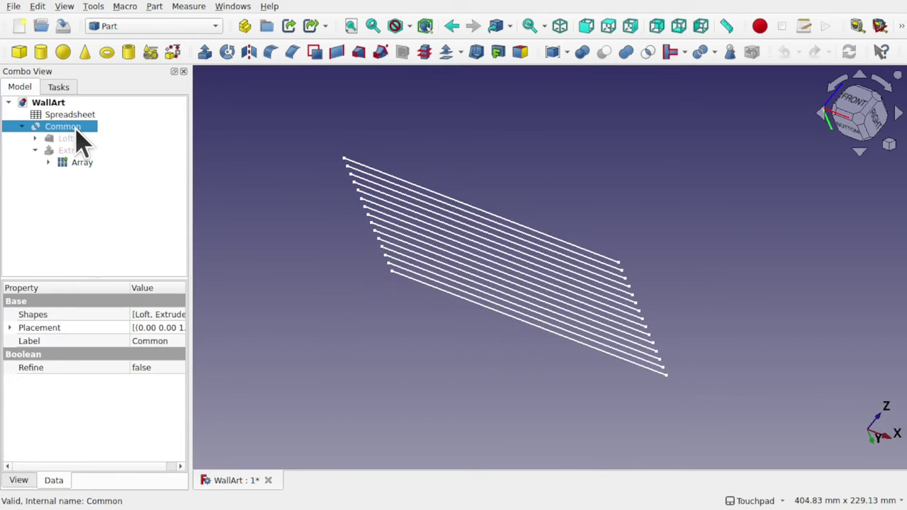
- Show the Extrude made from the Array for inspection, show the Common object again and hide the Extrude
click(74, 151)
key(space)
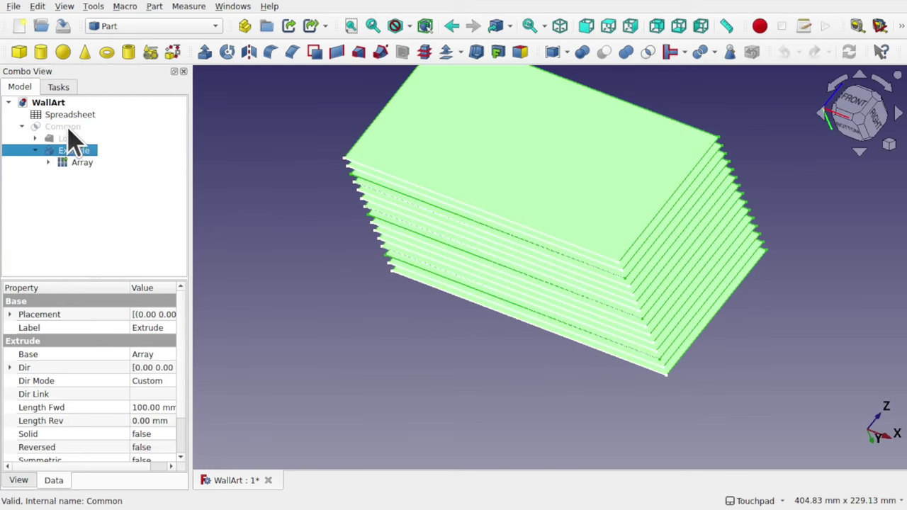
click(68, 129)
key(space)
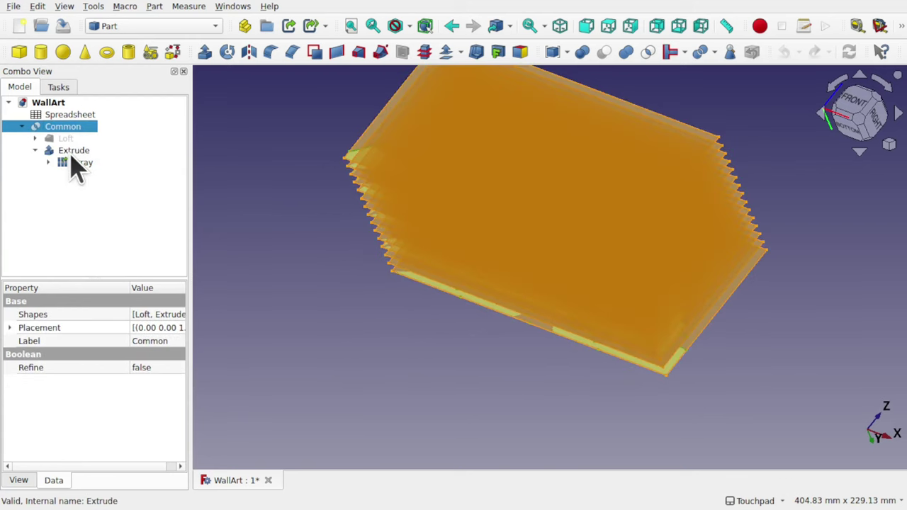
click(71, 154)
key(space)
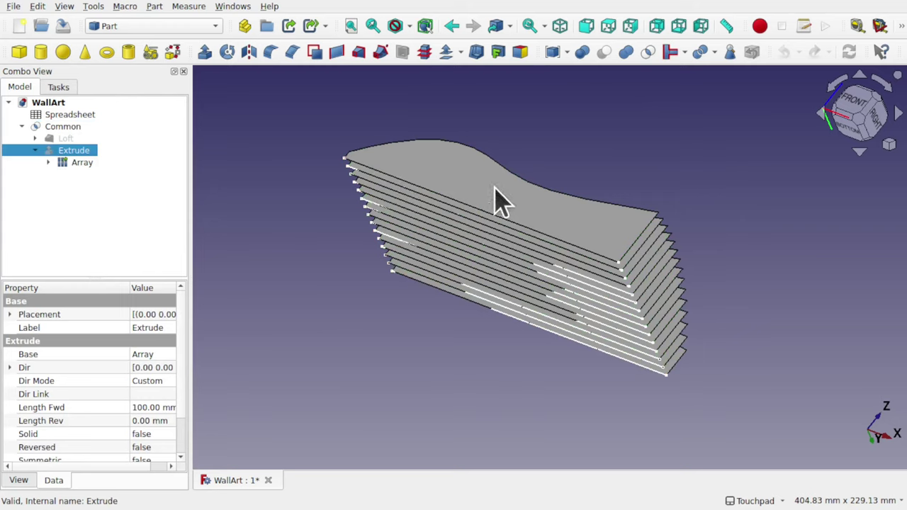
alt+drag(496, 197, 388, 352)
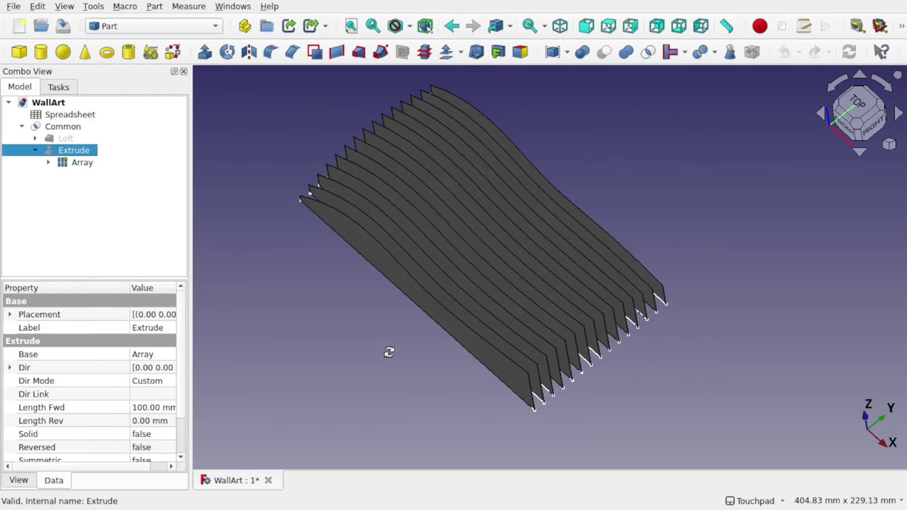
- Switch to the Lattice2 workbench and look up where the Addon manager is found
click(161, 27)
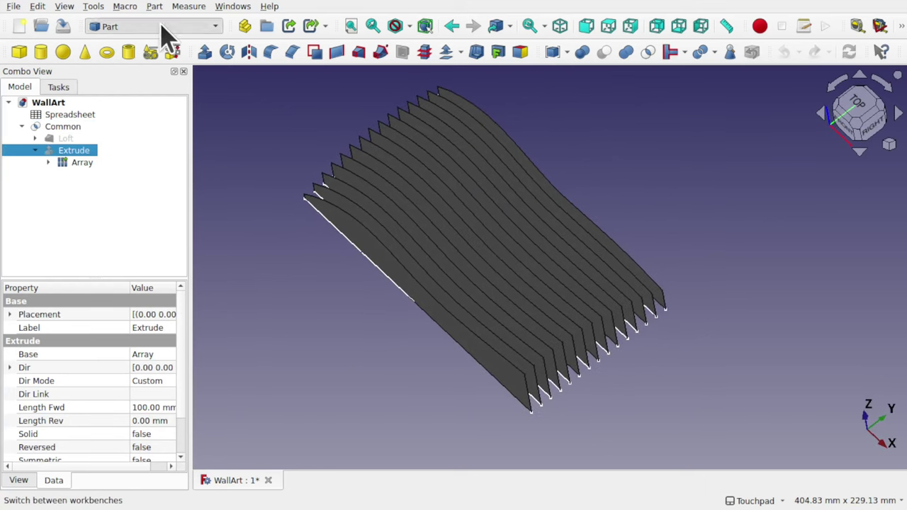
click(178, 209)
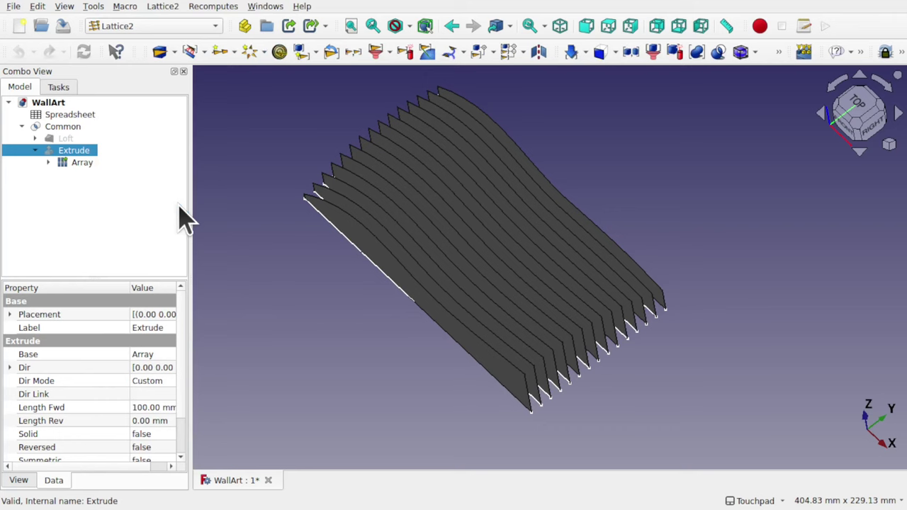
click(93, 9)
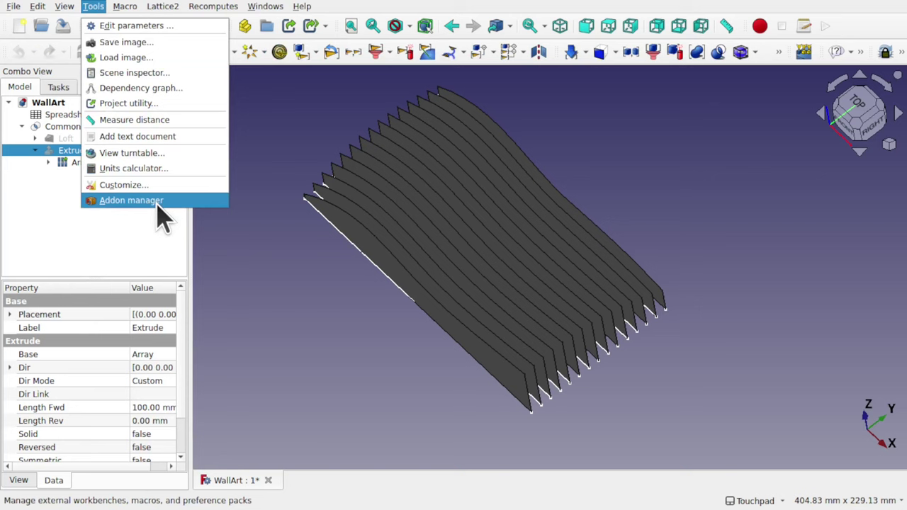
click(276, 248)
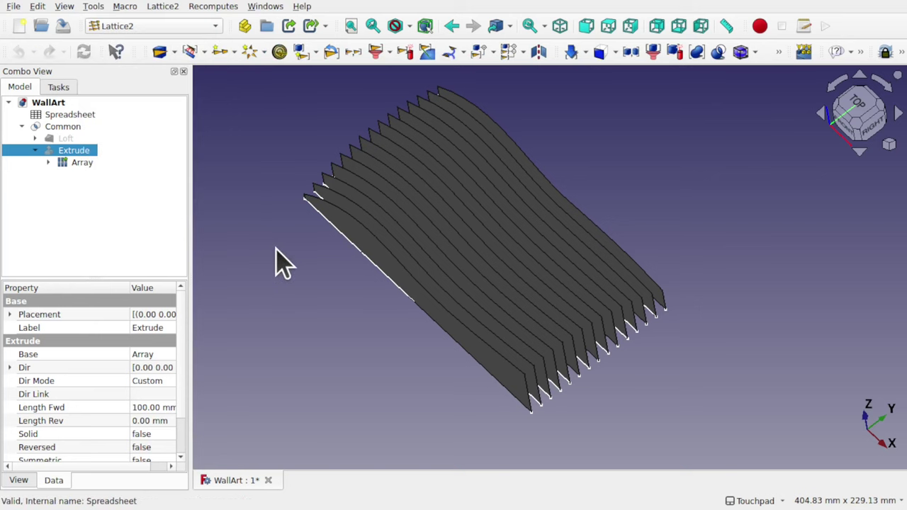
- Create a center-of-mass Placement of shape from the sliced Common object
alt+drag(464, 368, 588, 352)
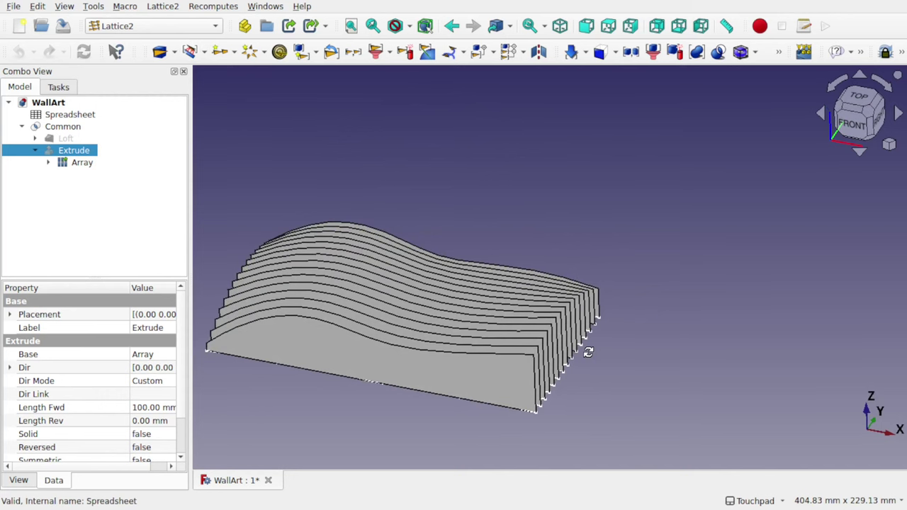
click(585, 361)
shift+drag(585, 361, 646, 324)
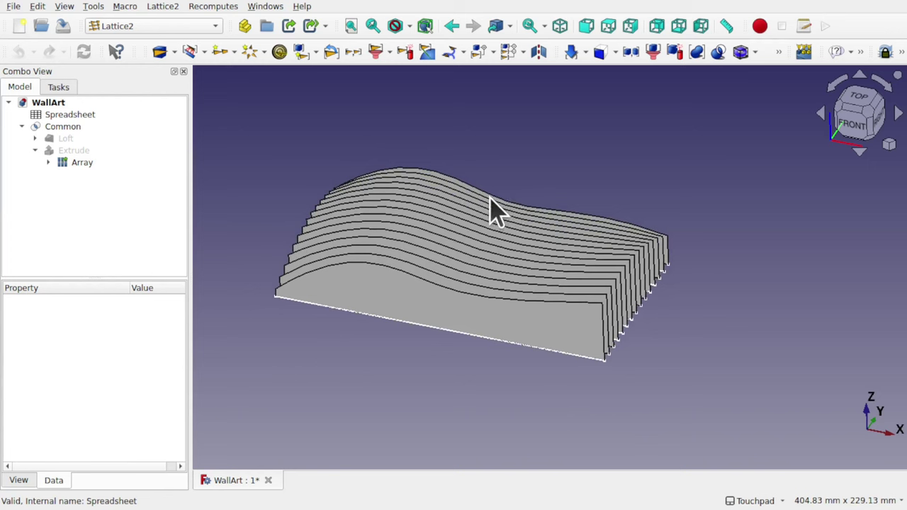
alt+drag(496, 212, 466, 247)
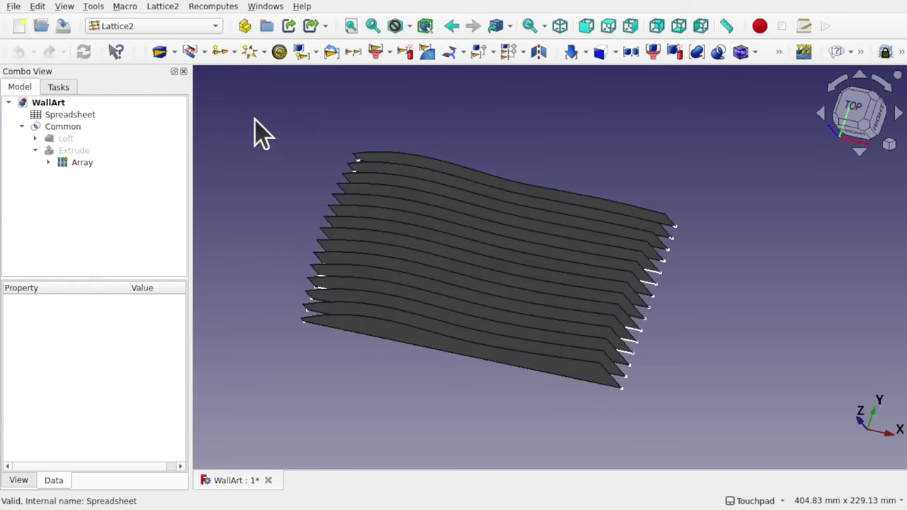
click(77, 128)
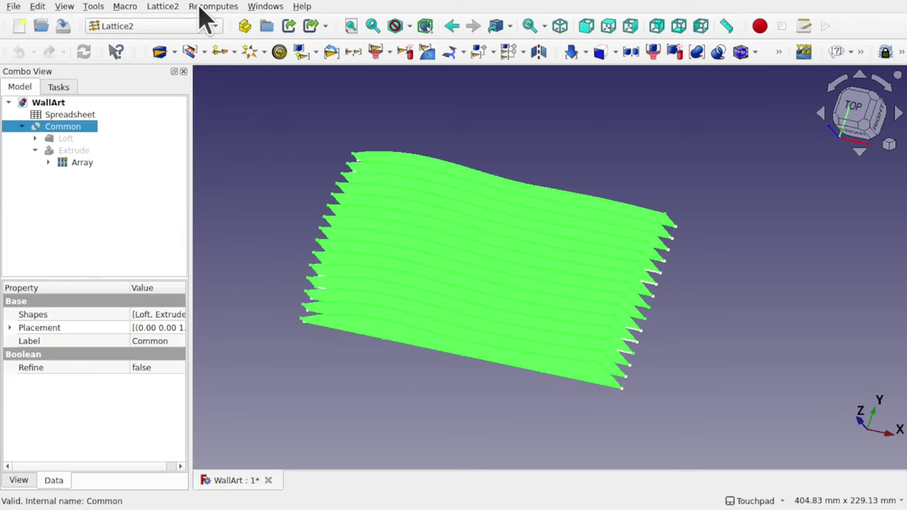
click(168, 7)
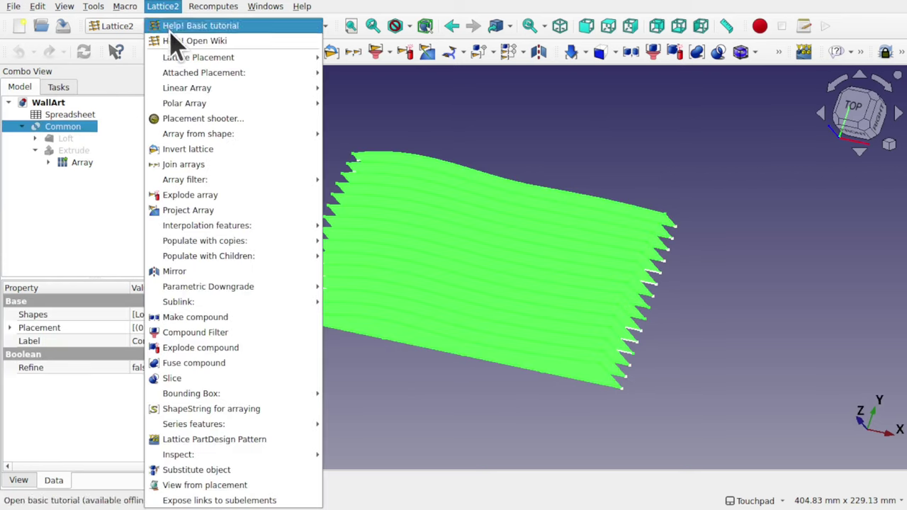
mouse_move(219, 61)
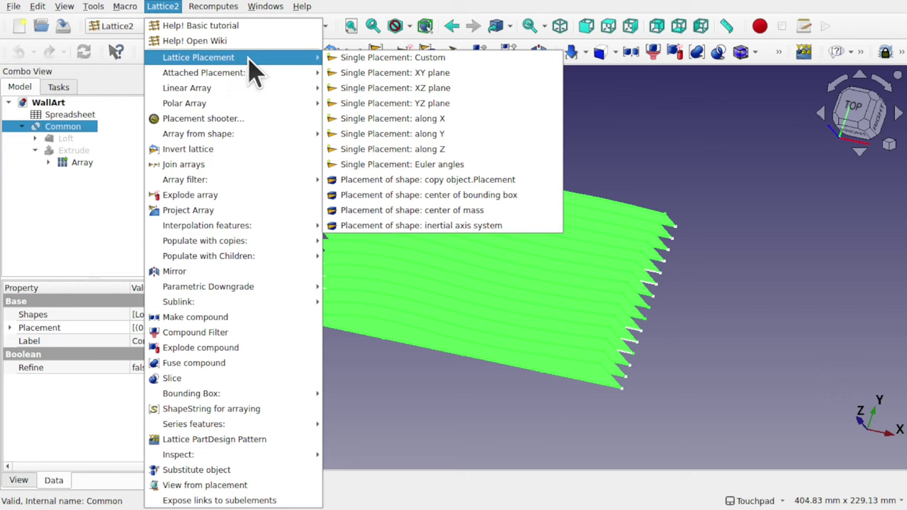
click(407, 211)
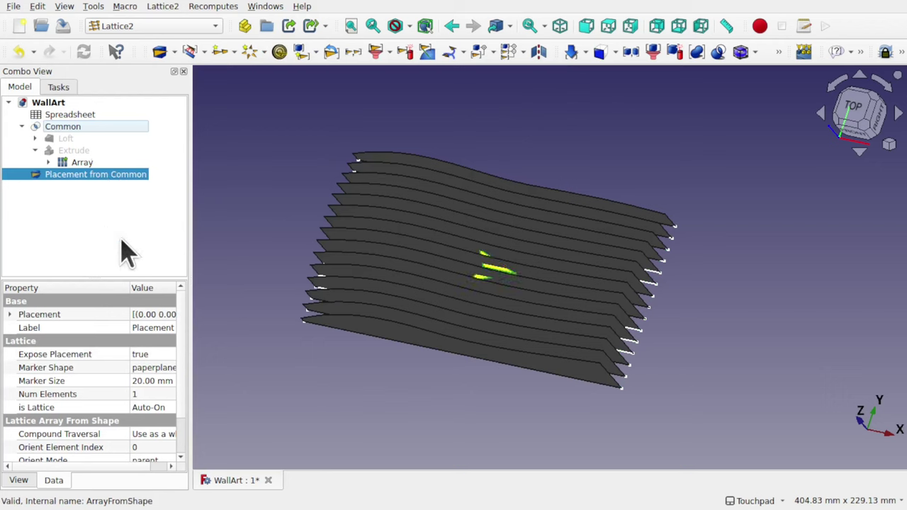
- Set the Compound Traversal of Placement from Common to Direct children only
scroll(184, 390, down, 2)
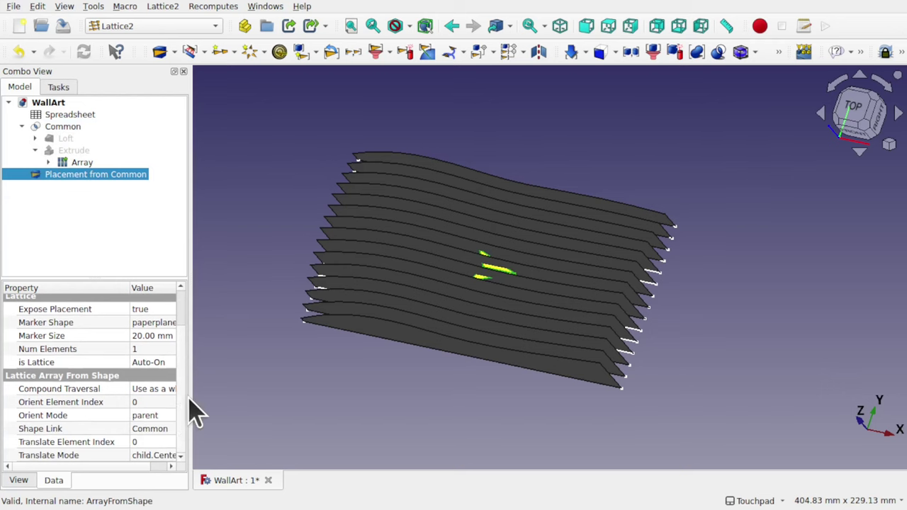
drag(191, 398, 285, 409)
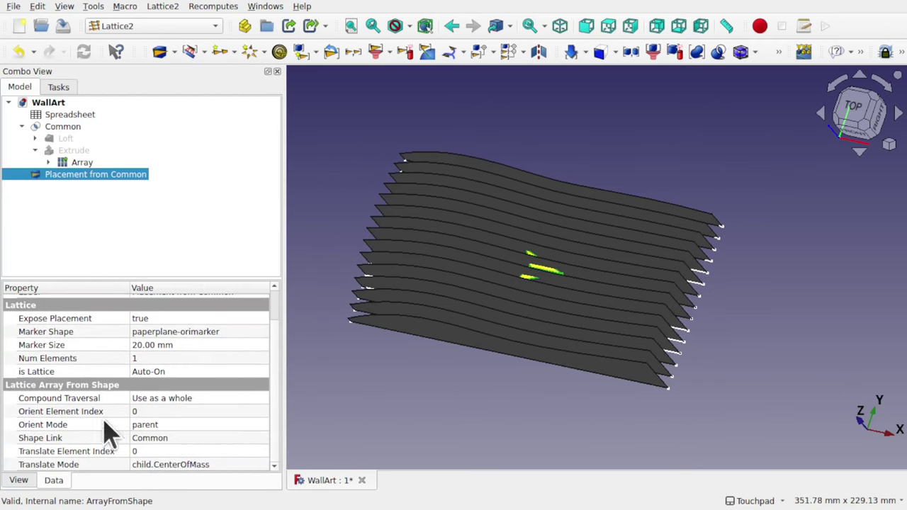
mouse_move(170, 414)
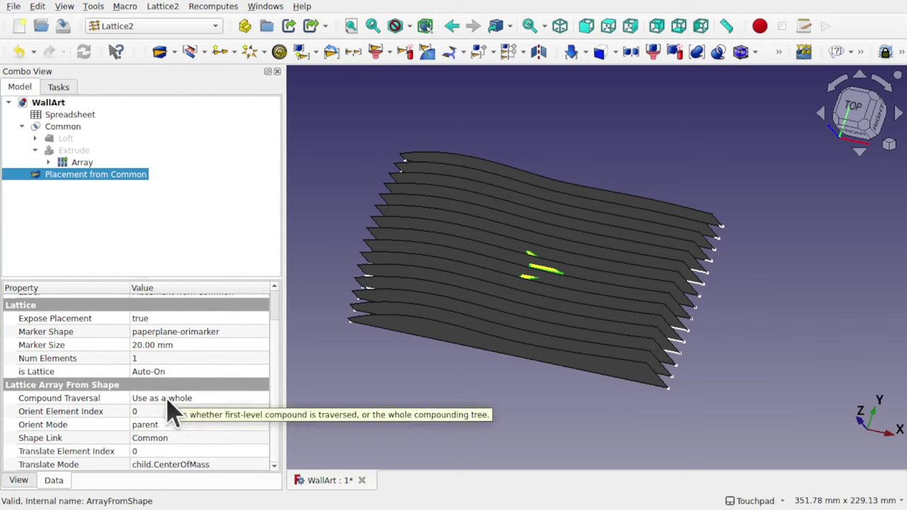
click(218, 401)
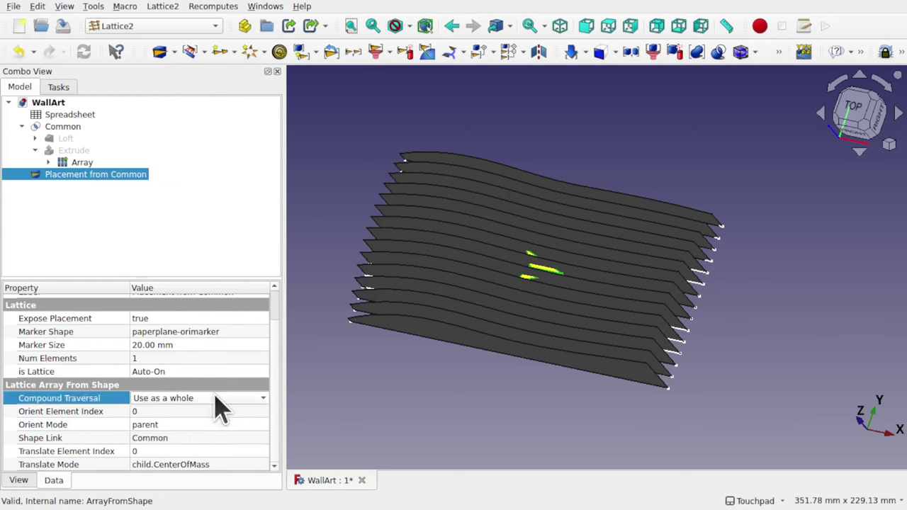
click(218, 401)
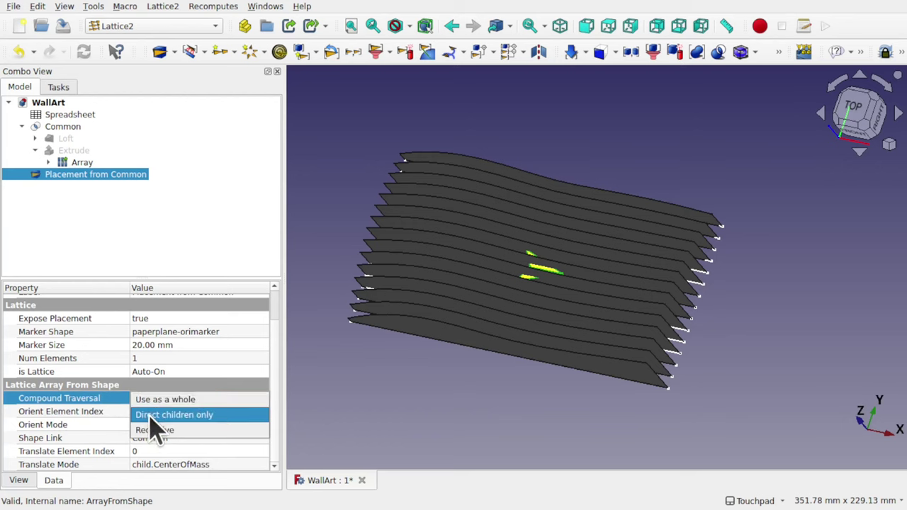
click(222, 415)
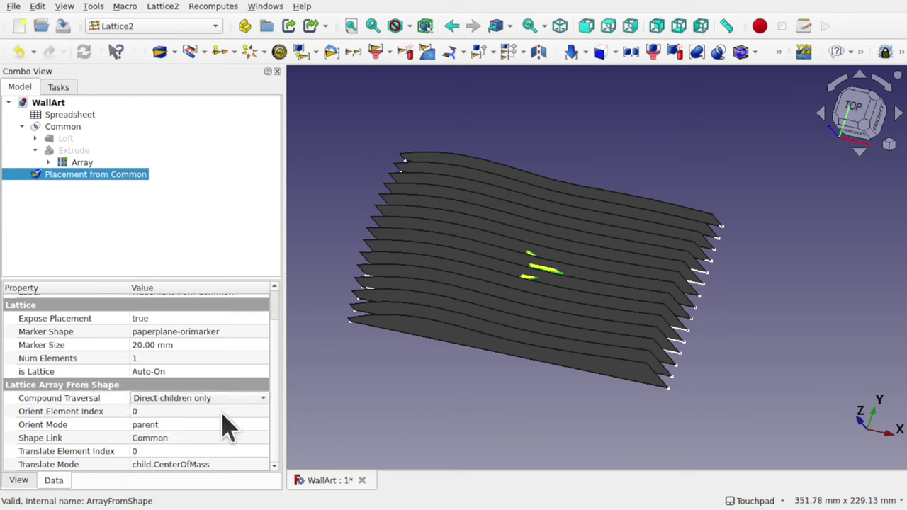
click(219, 428)
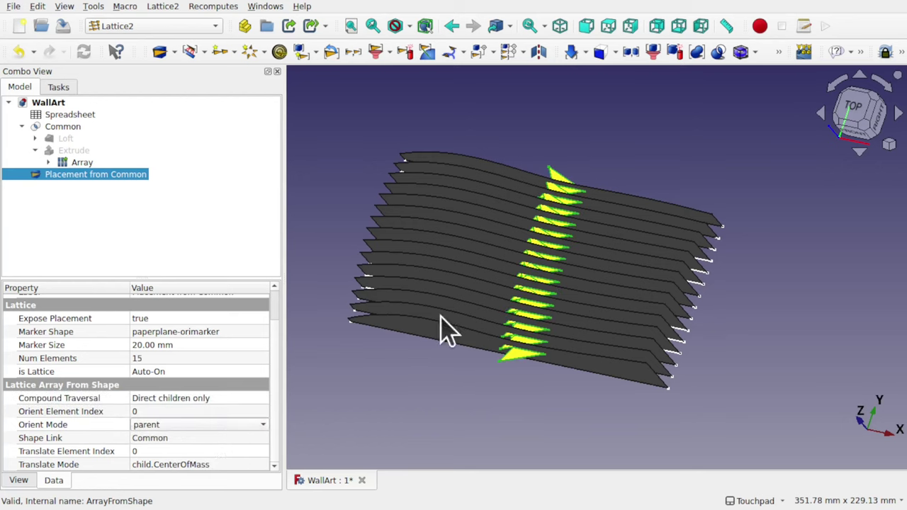
- Set the Orient Mode of Placement from Common to child.InertiaAxes, after trying child
alt+drag(504, 310, 510, 347)
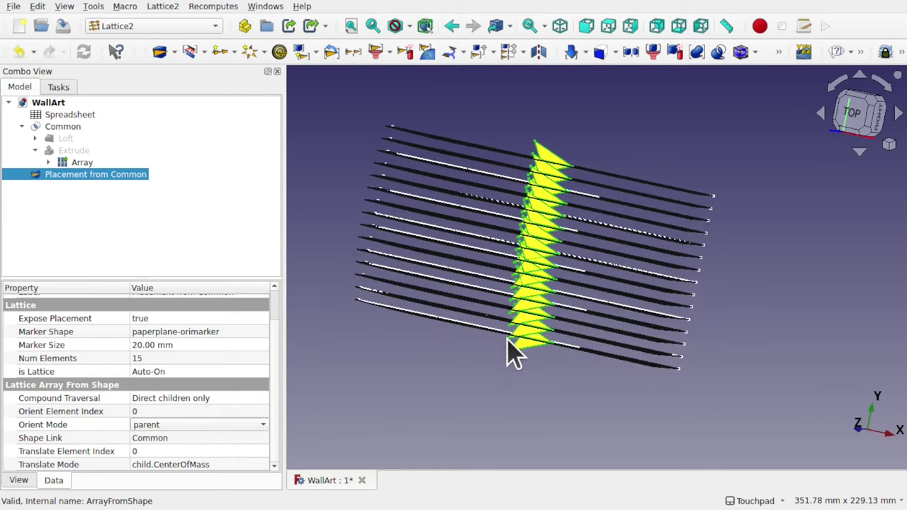
alt+drag(552, 220, 593, 251)
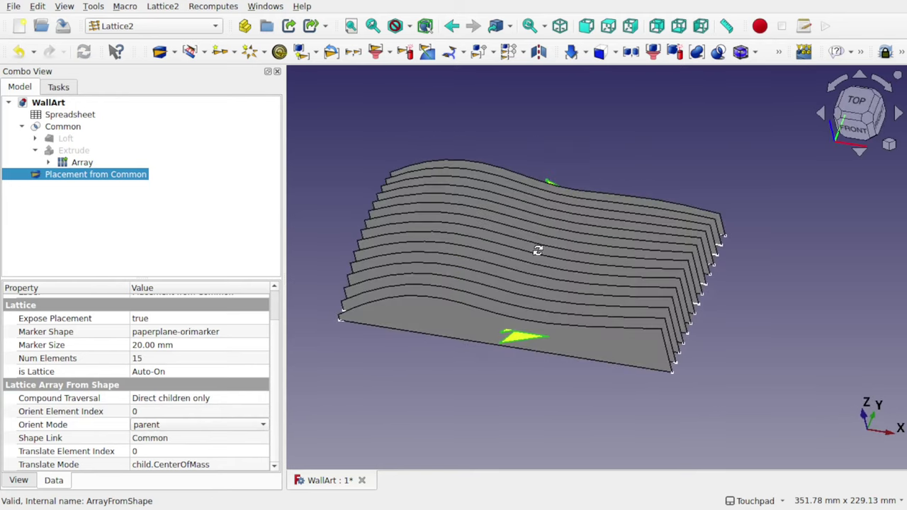
shift+drag(543, 267, 528, 269)
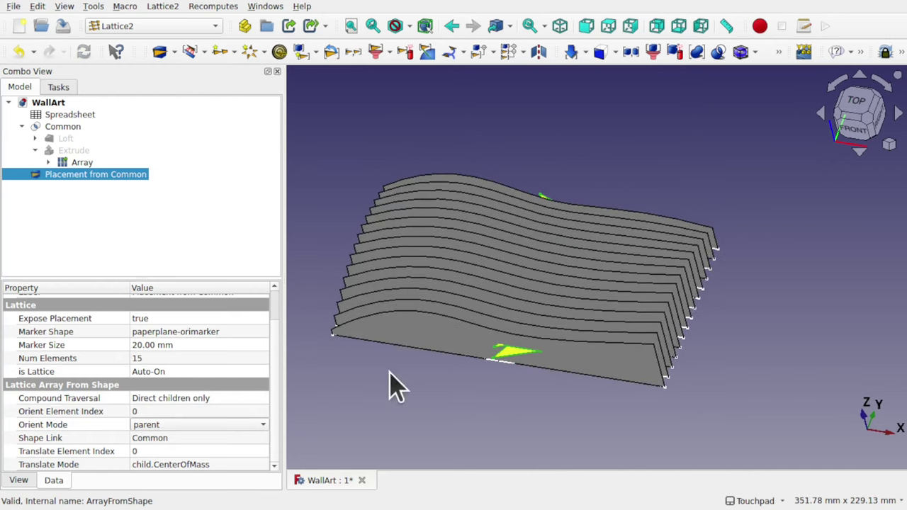
click(241, 429)
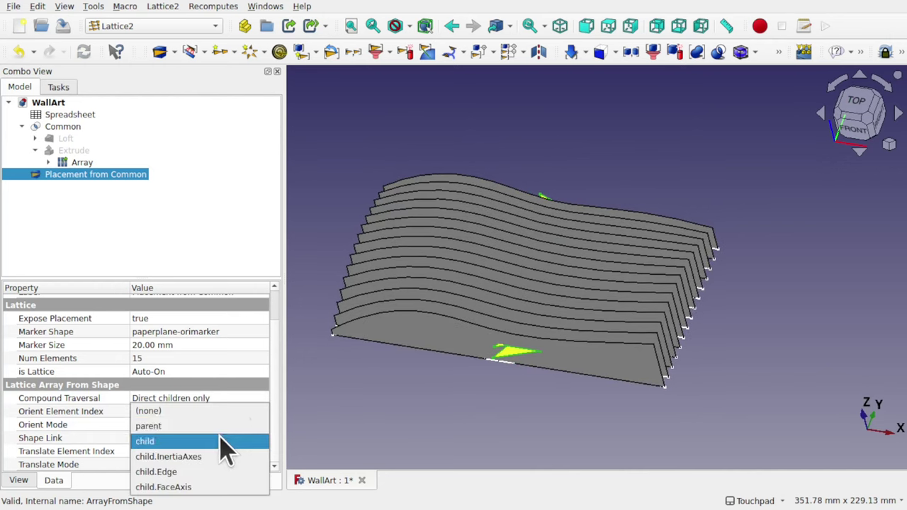
click(232, 442)
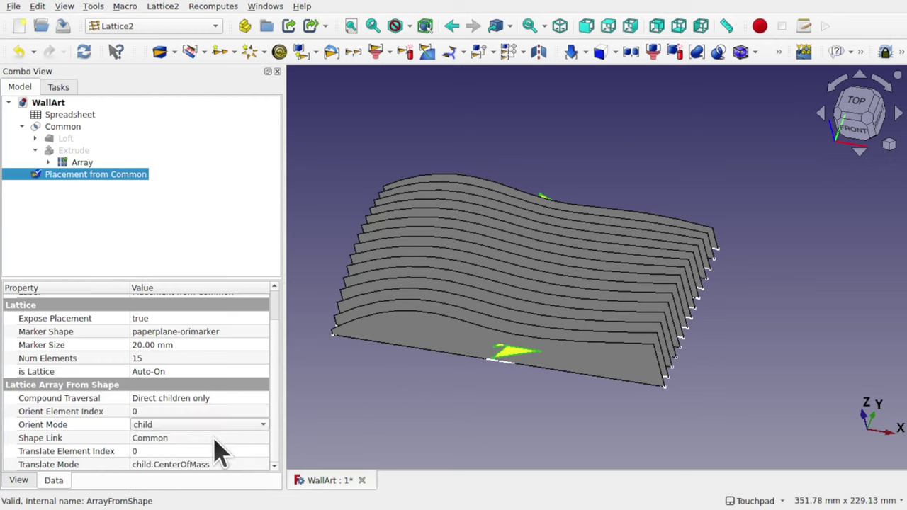
click(196, 426)
click(198, 425)
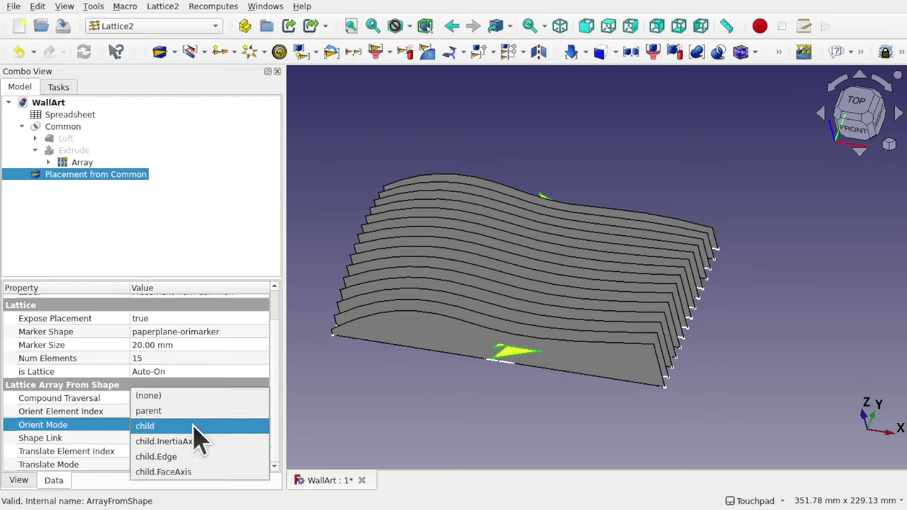
click(202, 440)
click(208, 426)
click(205, 427)
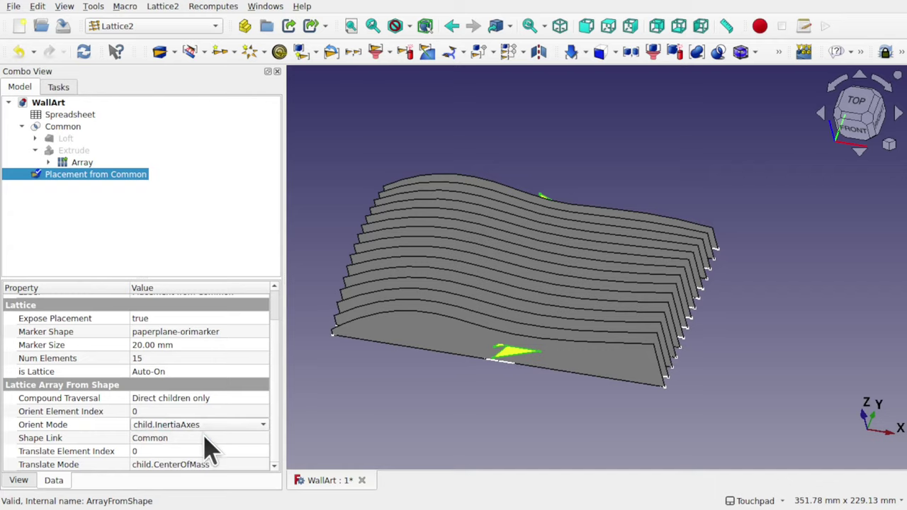
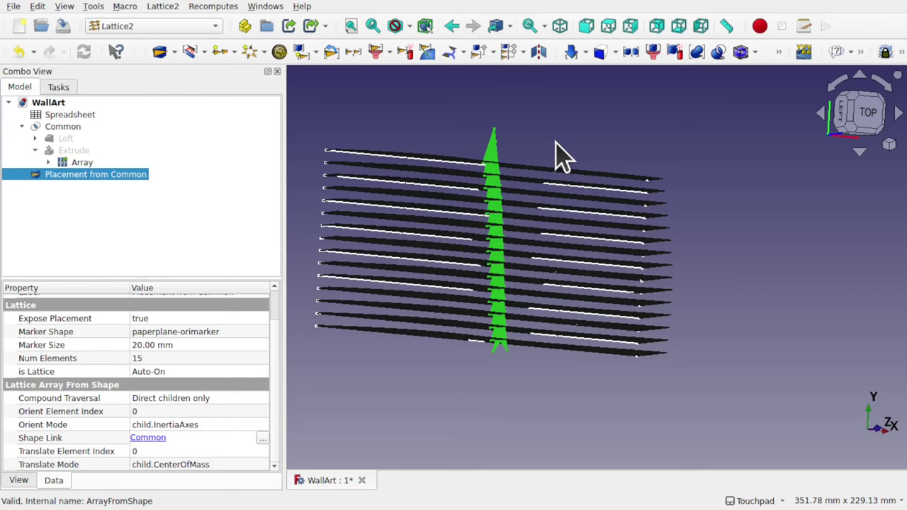
- Add a Lattice2 linear array of the Span / N type to the WallArt document
click(558, 151)
alt+drag(496, 192, 572, 203)
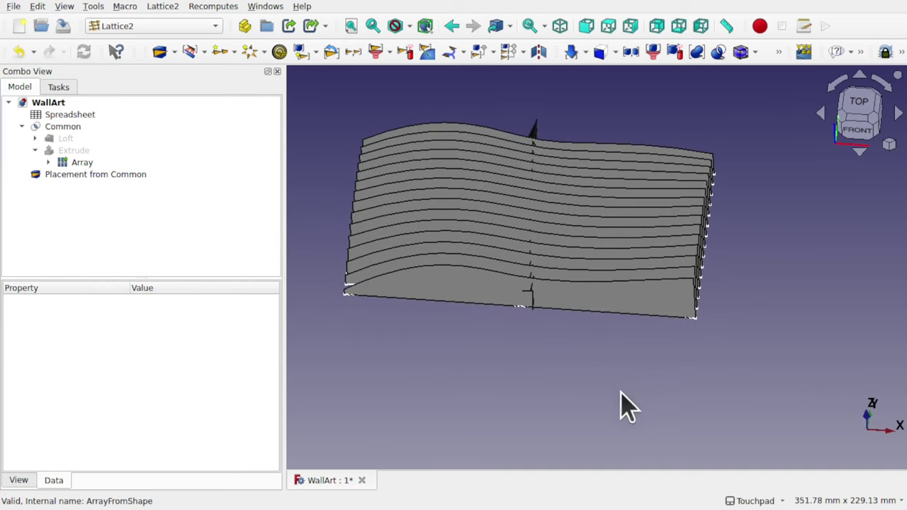
click(157, 8)
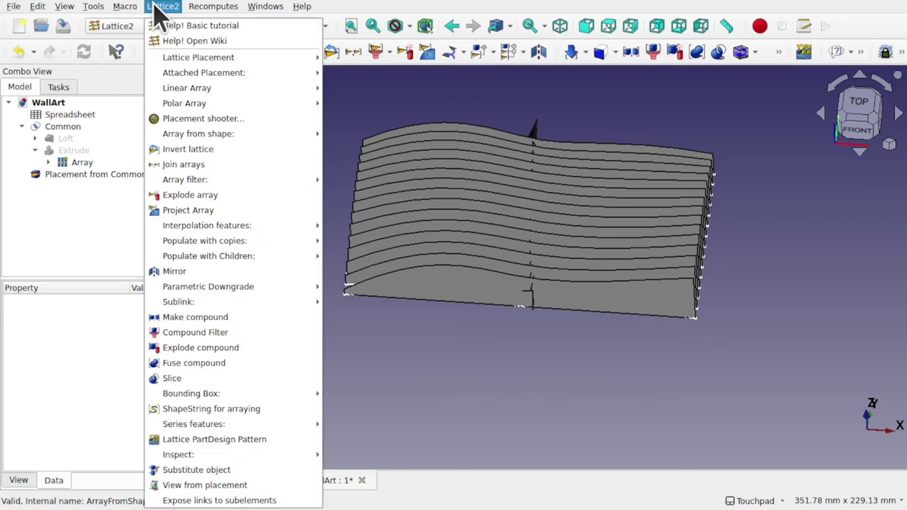
mouse_move(213, 97)
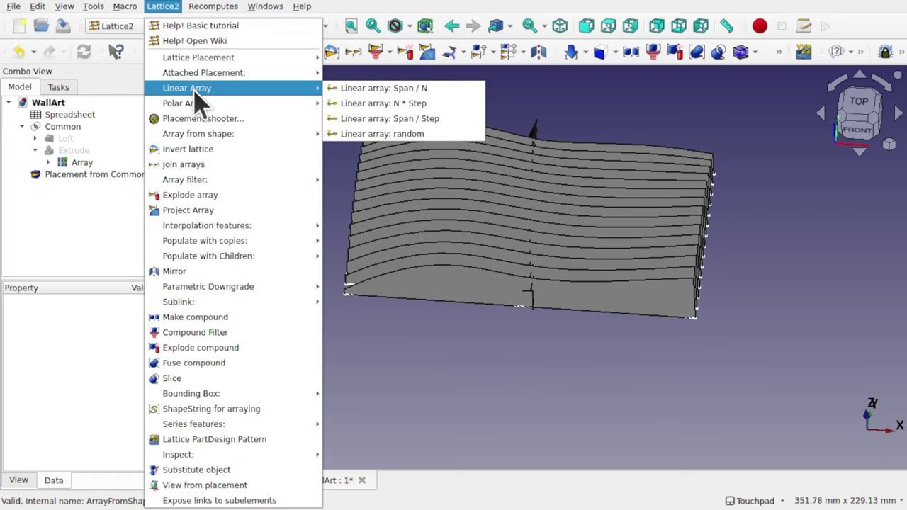
click(388, 91)
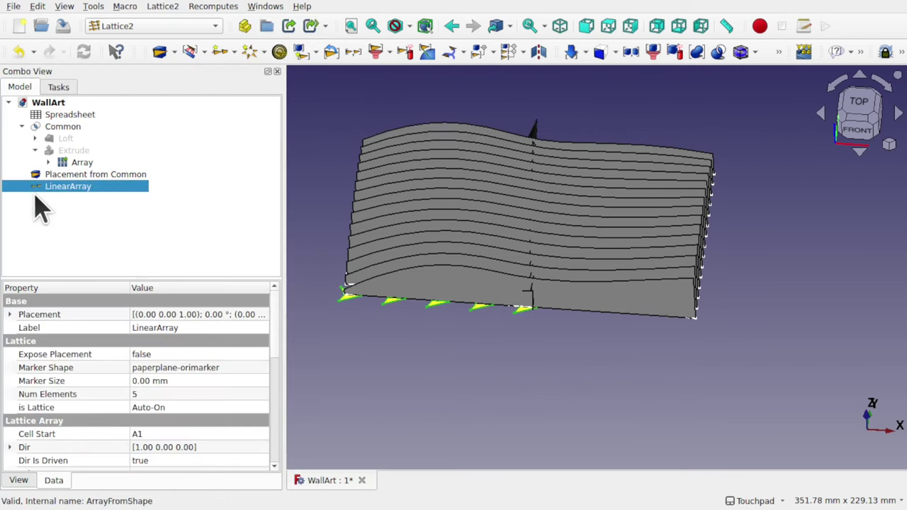
- Transform the LinearArray, moving it about 44 mm in the negative Y direction, clear of the ribs
right_click(75, 198)
click(81, 26)
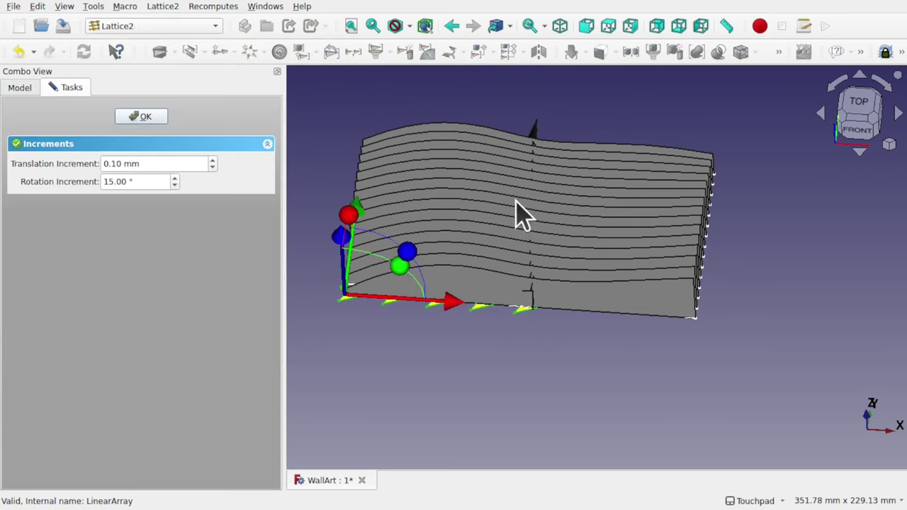
drag(362, 215, 348, 272)
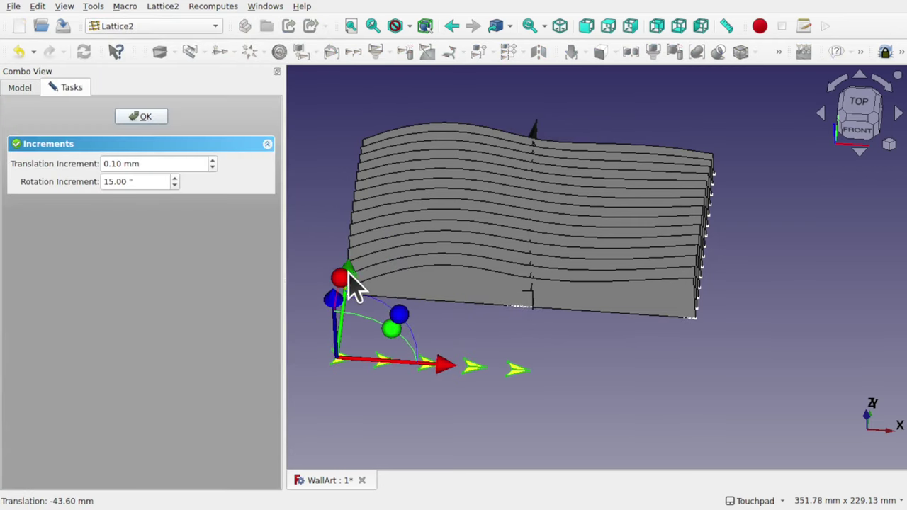
click(137, 123)
- Finish transforming the LinearArray and examine how its markers are oriented compared with the placements on the ribs
key(2)
mouse_move(563, 297)
middle_down()
mouse_move(577, 316)
mouse_move(626, 300)
mouse_move(552, 298)
middle_up()
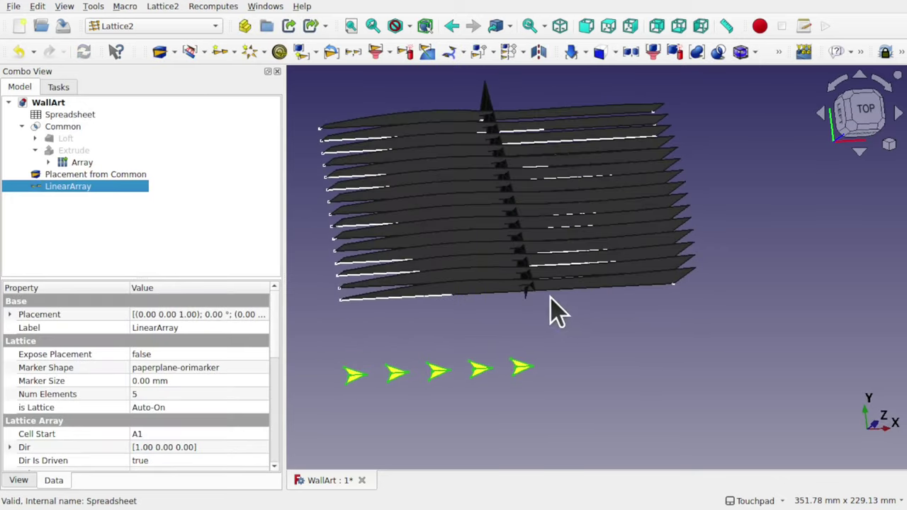
click(535, 335)
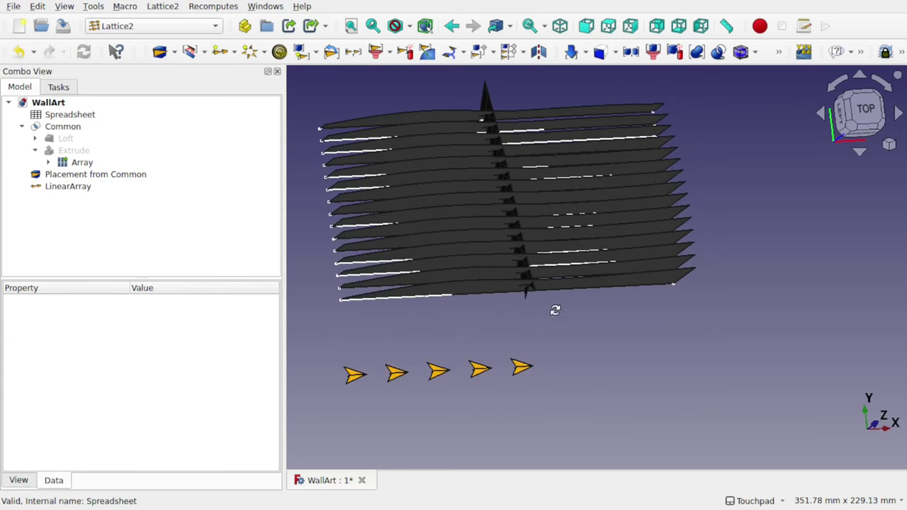
mouse_move(555, 311)
middle_down()
mouse_move(387, 297)
mouse_move(635, 304)
mouse_move(602, 318)
mouse_move(648, 283)
mouse_move(634, 310)
mouse_move(559, 293)
middle_up()
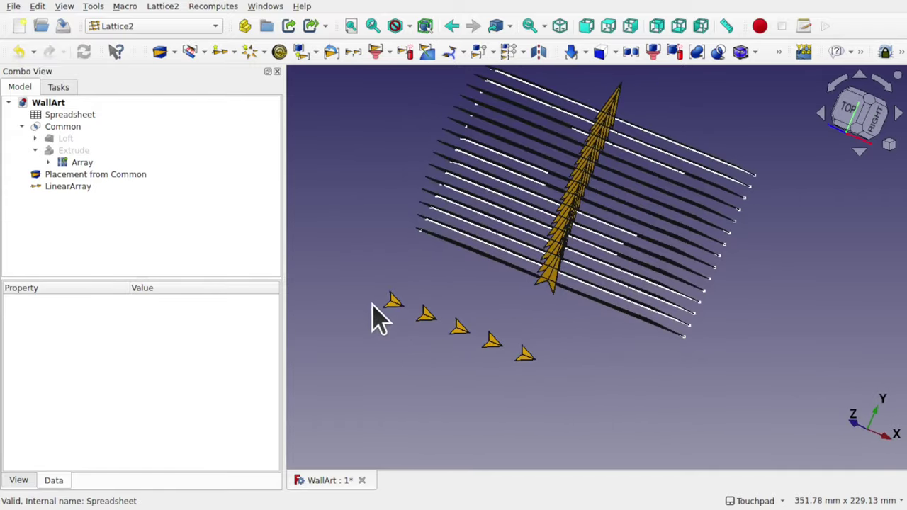
middle_drag(490, 313, 381, 354)
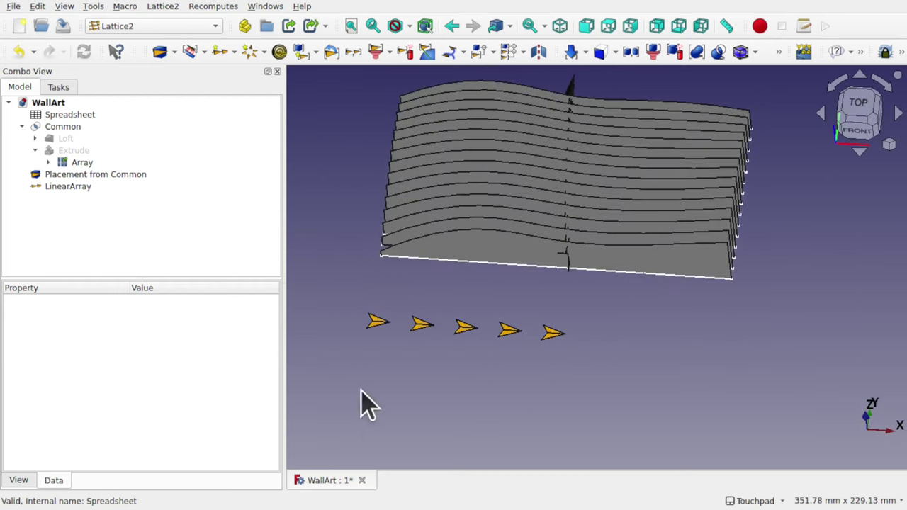
- Set the Orient Mode of Placement from Common to child.Edge and inspect the marker directions on the ribs
click(114, 177)
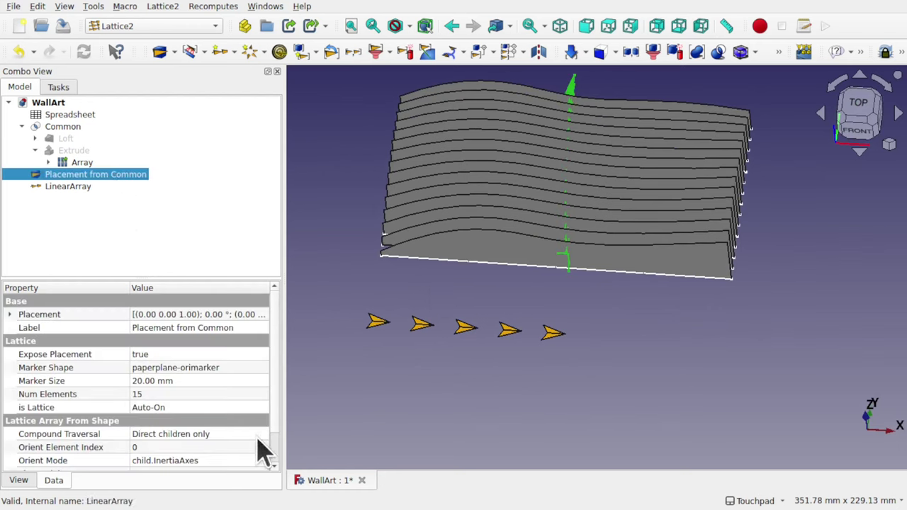
scroll(278, 464, down, 1)
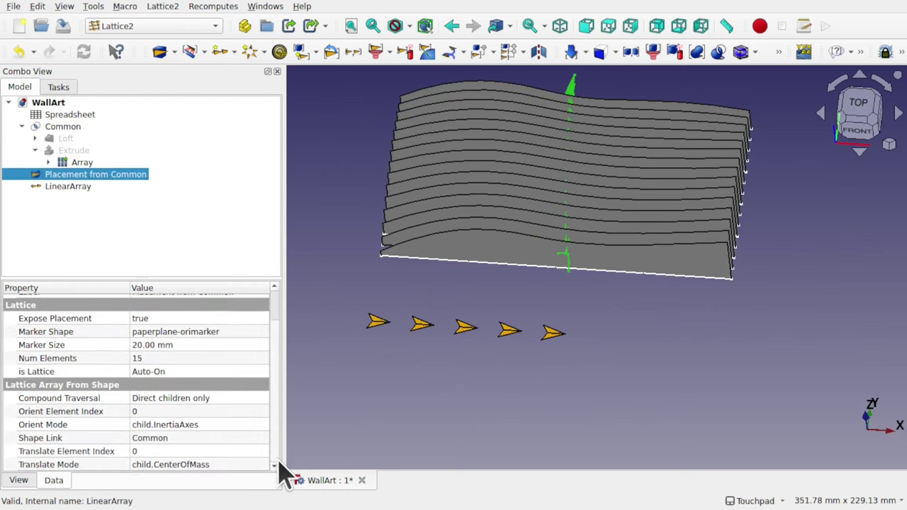
click(227, 425)
click(226, 425)
click(227, 427)
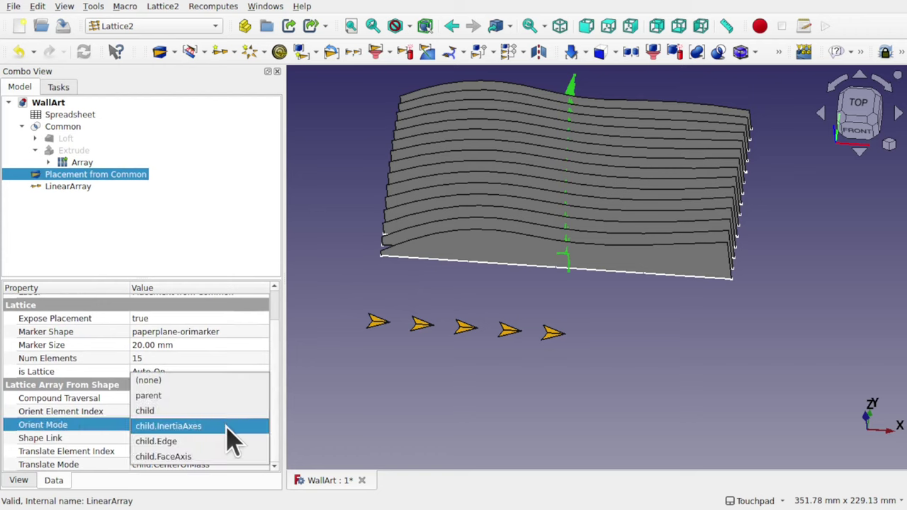
click(228, 441)
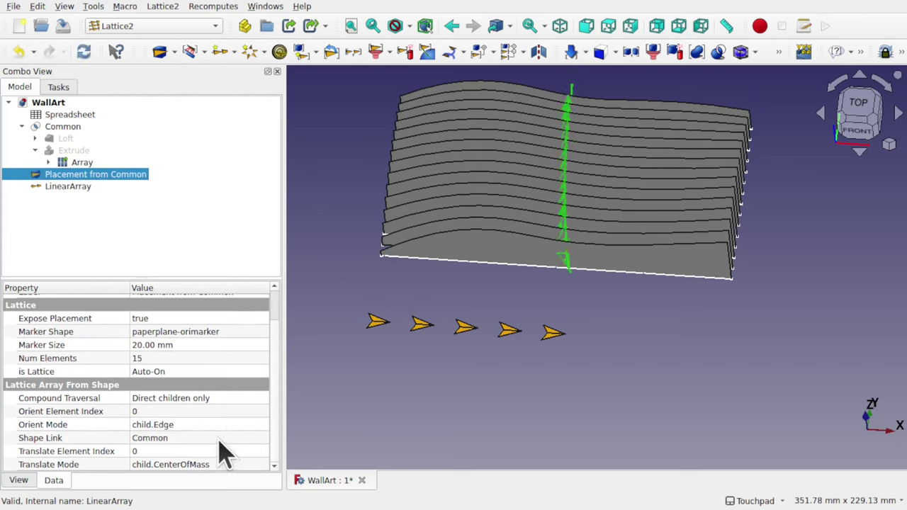
click(219, 438)
mouse_move(550, 340)
alt+mouse_down()
mouse_move(611, 293)
mouse_move(551, 399)
mouse_move(551, 270)
mouse_move(565, 248)
mouse_move(574, 290)
mouse_move(572, 265)
mouse_move(563, 277)
alt+mouse_up()
alt+drag(477, 293, 503, 274)
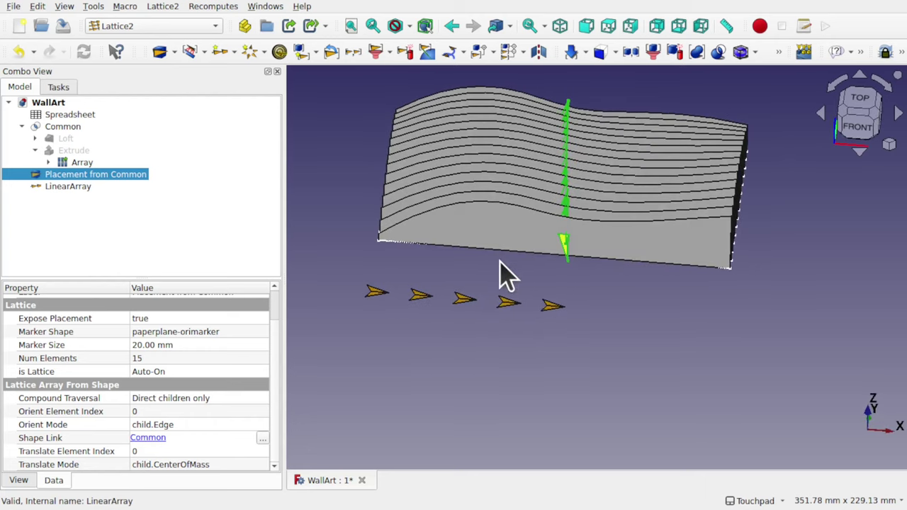
click(429, 271)
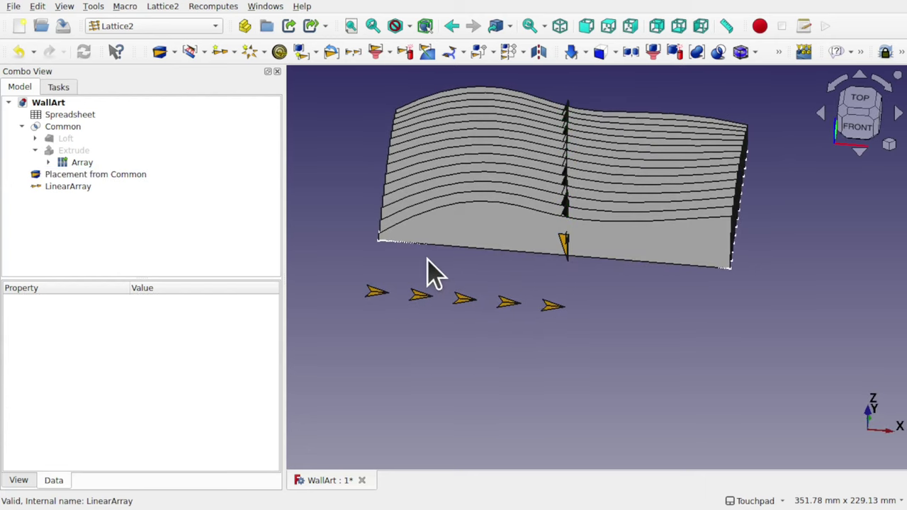
- Collapse the Common branch in the model tree and select the whole Common shape
click(81, 163)
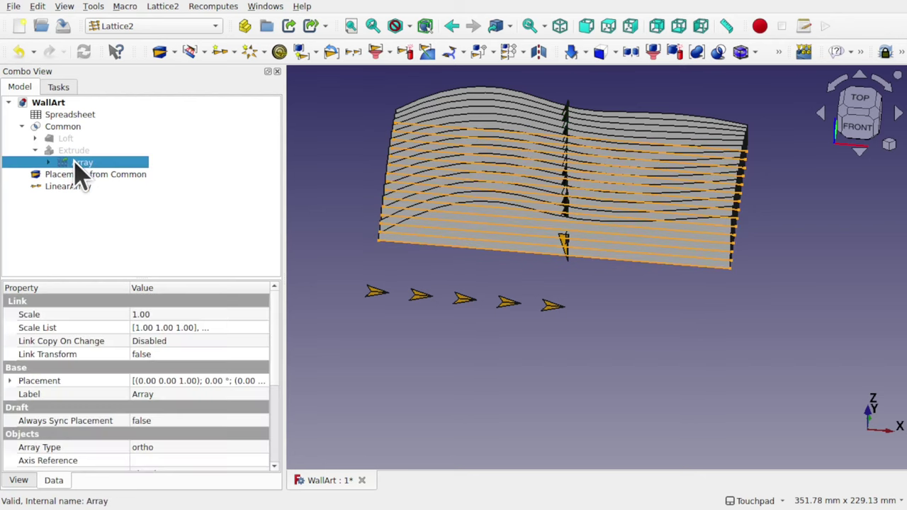
click(21, 127)
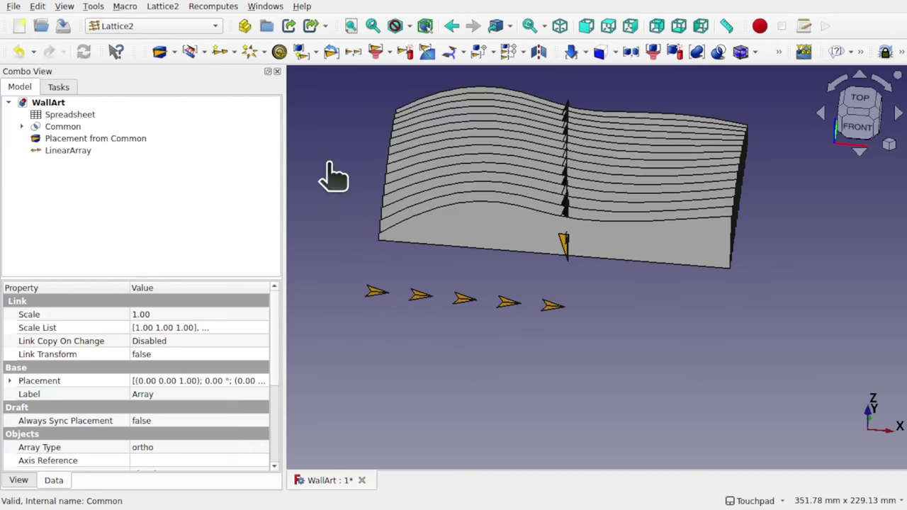
click(329, 165)
click(64, 126)
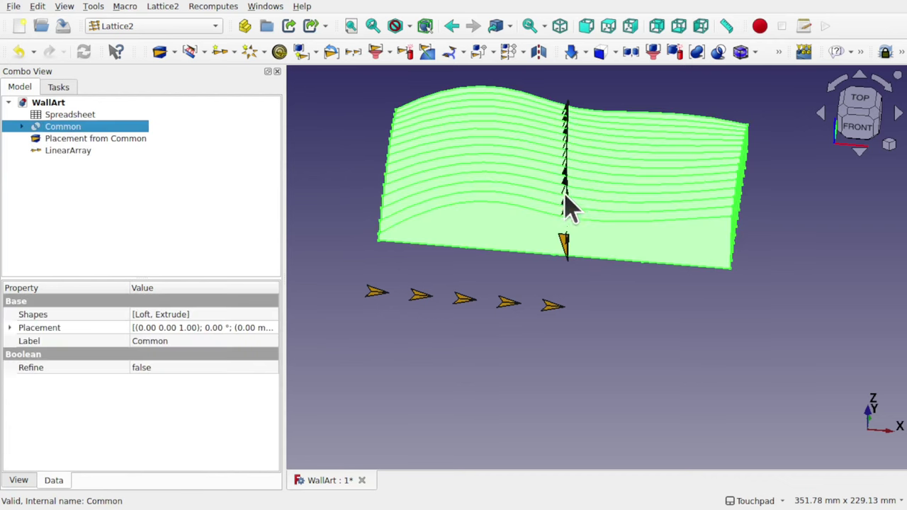
middle_drag(567, 206, 597, 276)
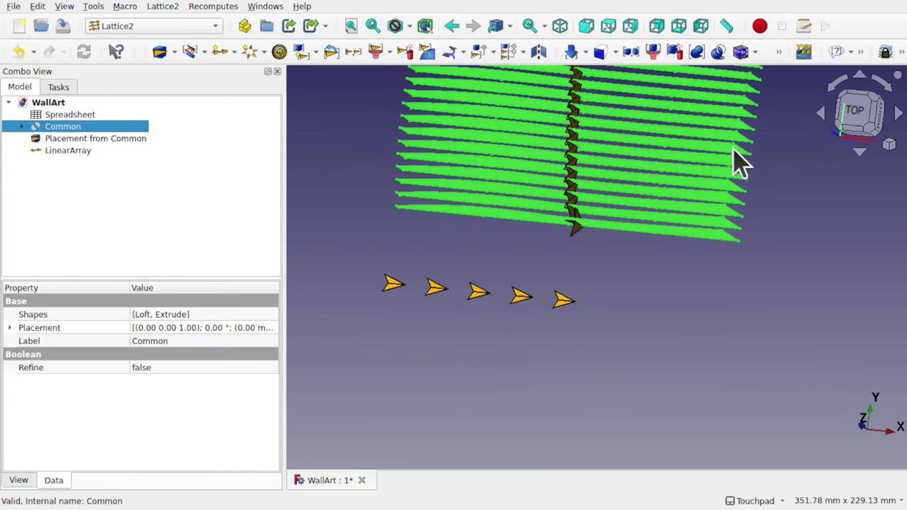
shift+middle_drag(734, 154, 684, 255)
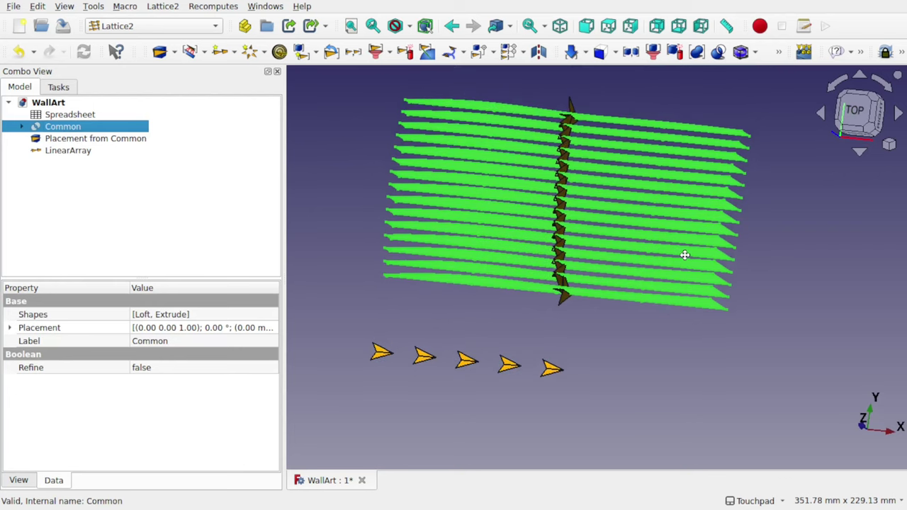
- Run Check Geometry on the Common shape in the Part workbench and examine its shape content
click(154, 27)
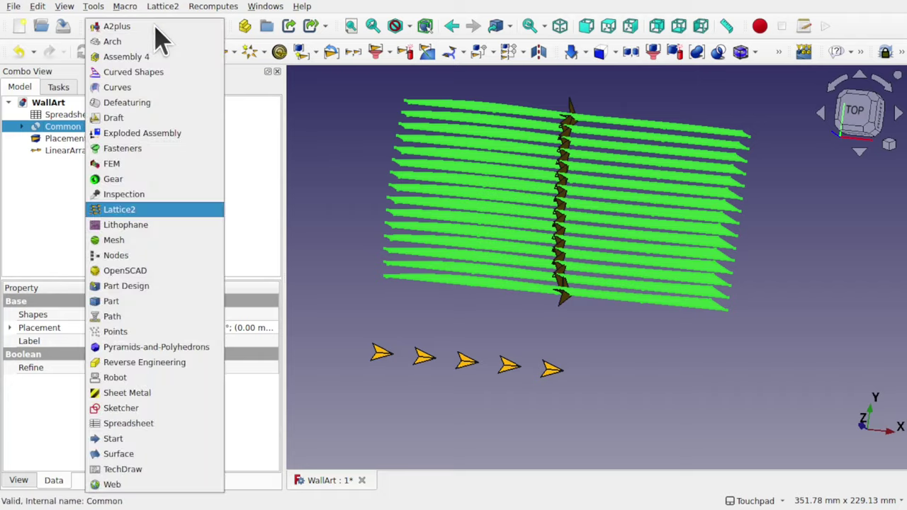
click(160, 302)
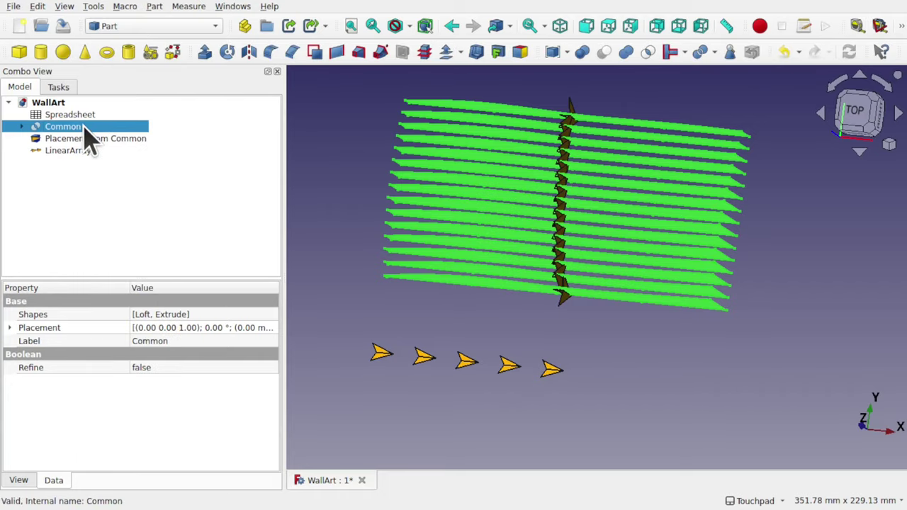
click(154, 6)
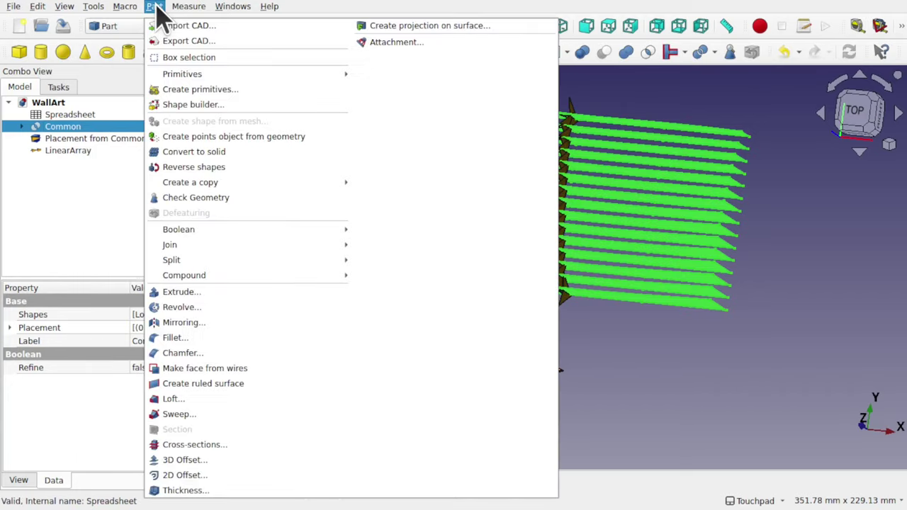
click(220, 197)
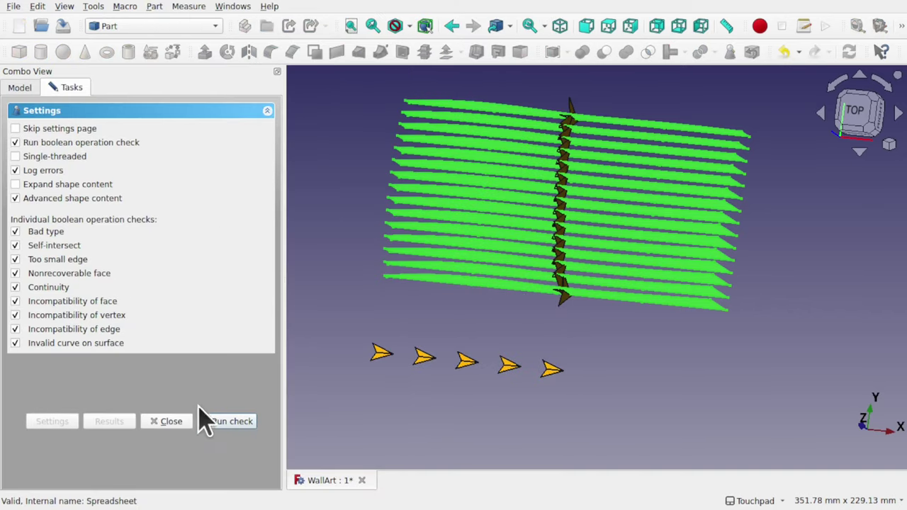
click(225, 424)
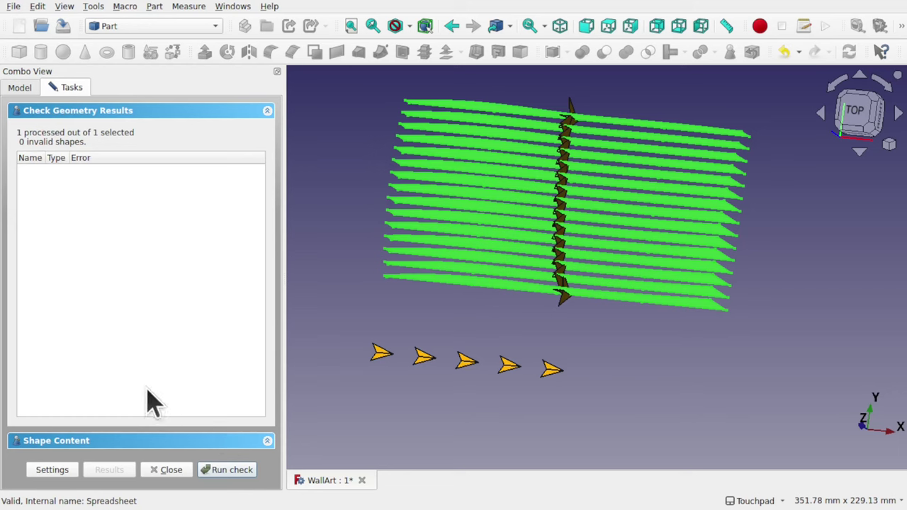
click(80, 441)
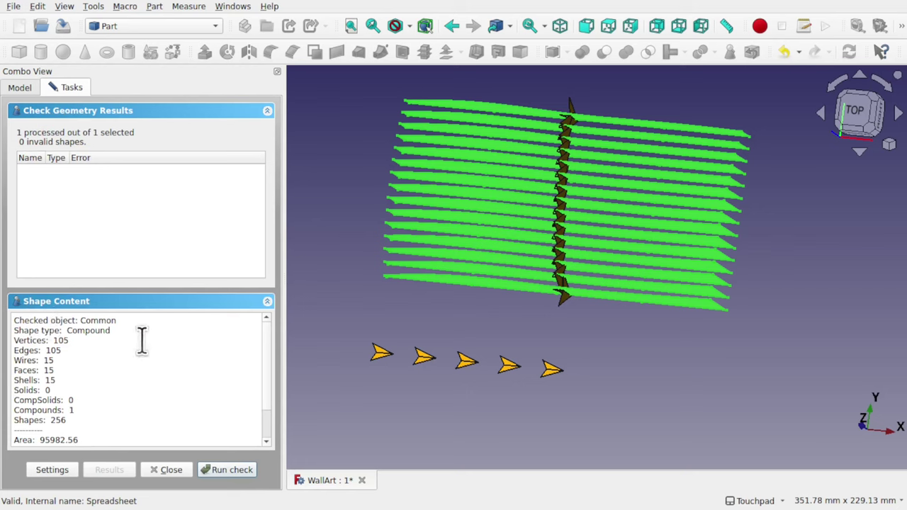
click(170, 470)
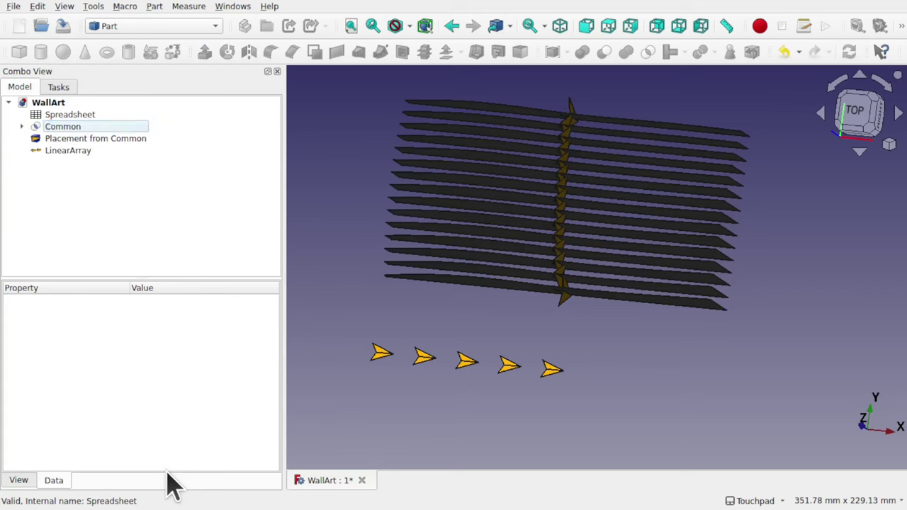
- Return to the Lattice2 workbench
click(136, 29)
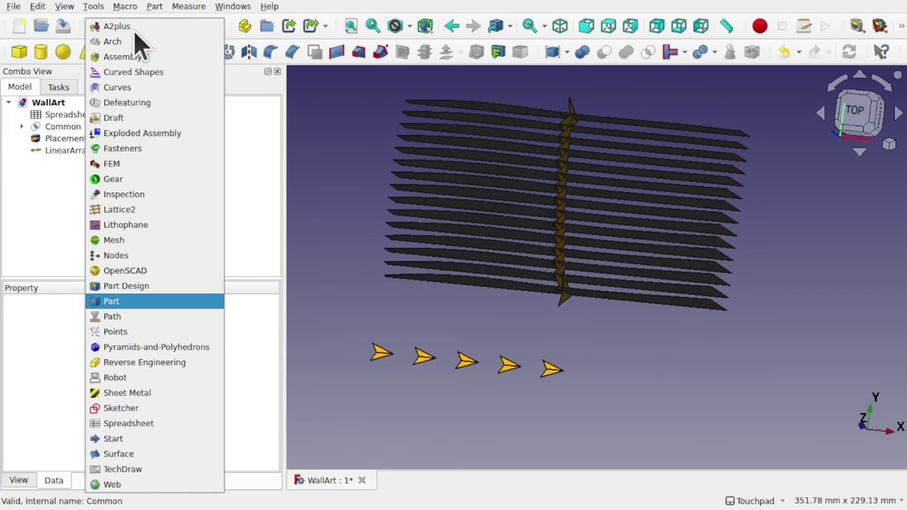
click(160, 209)
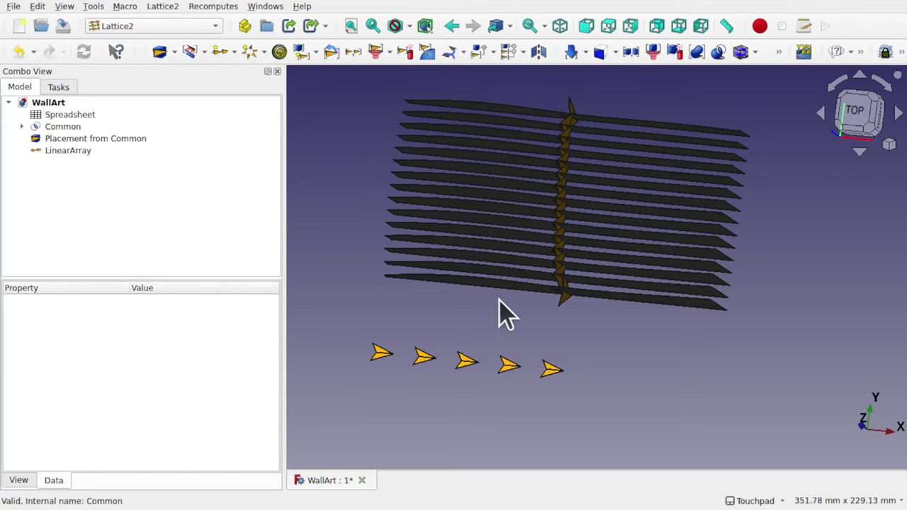
middle_drag(499, 300, 434, 279)
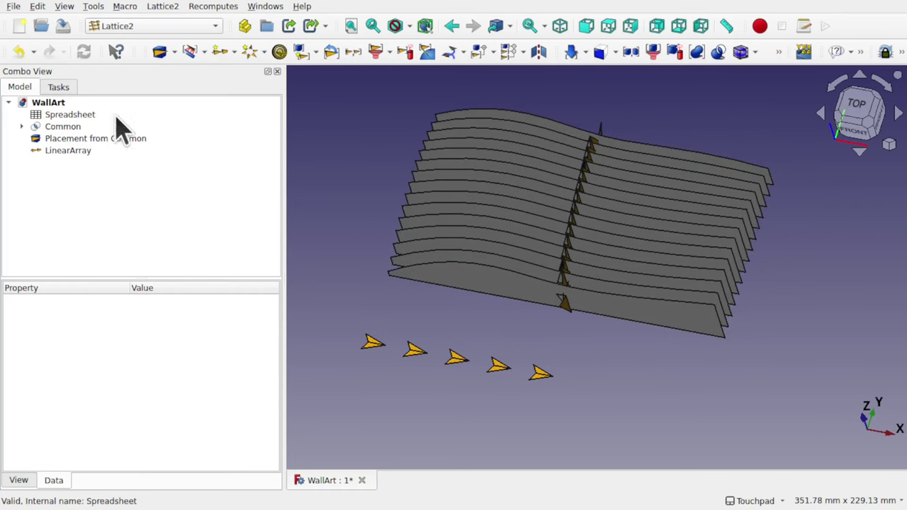
- Move the children of Common from Placement from Common to LinearArray with Lattice2 Move children, continuing with the unequal array lengths
click(85, 131)
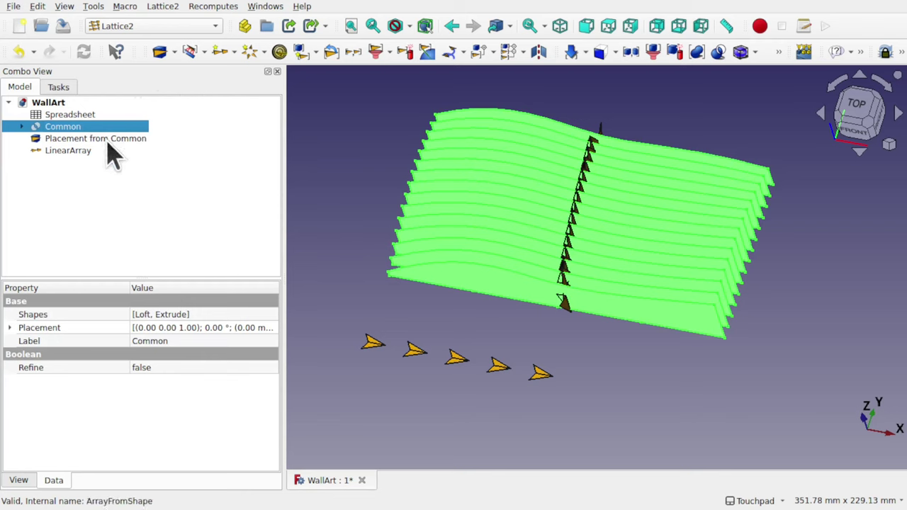
ctrl+click(108, 140)
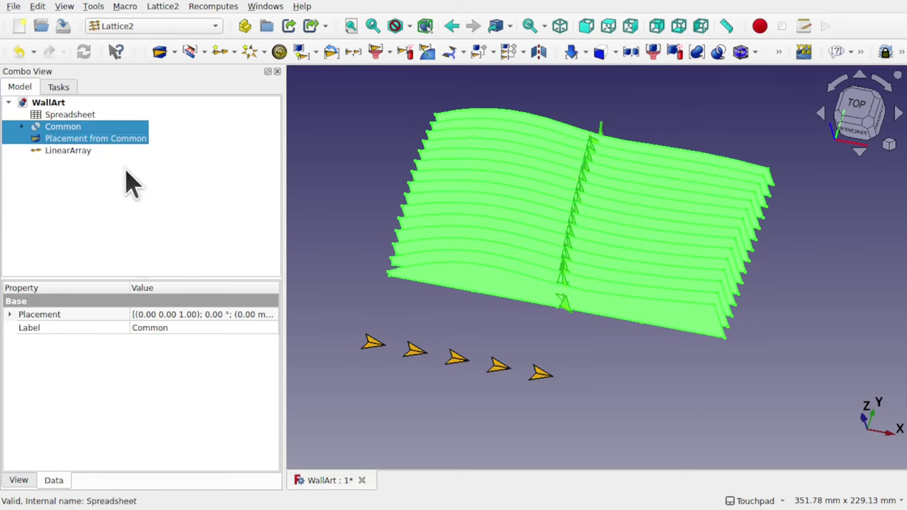
ctrl+click(80, 154)
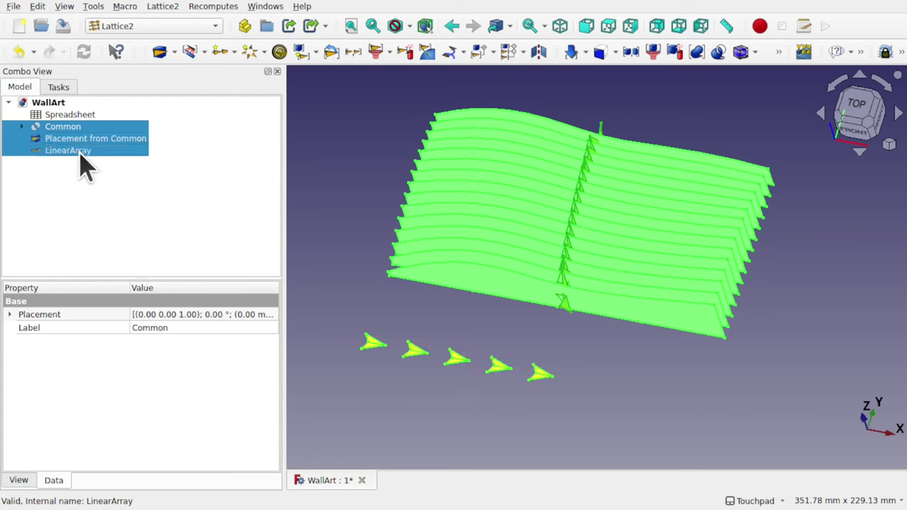
click(163, 7)
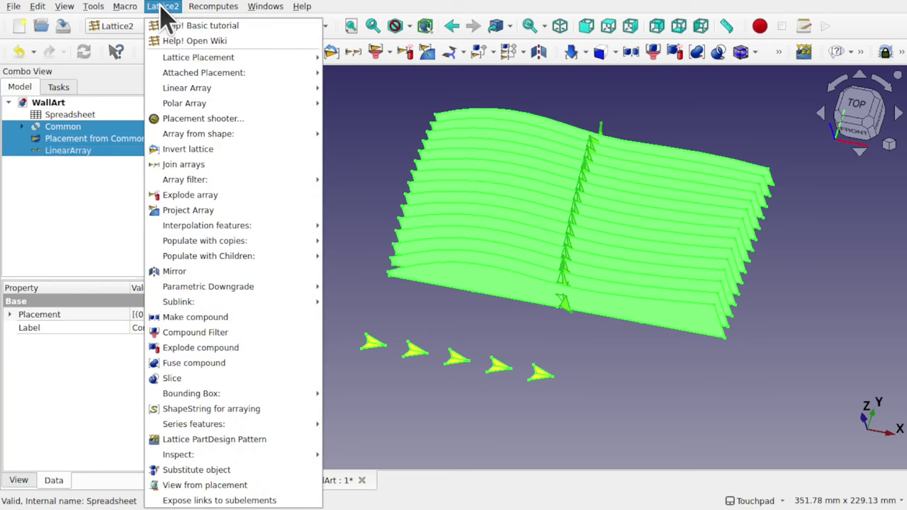
mouse_move(261, 256)
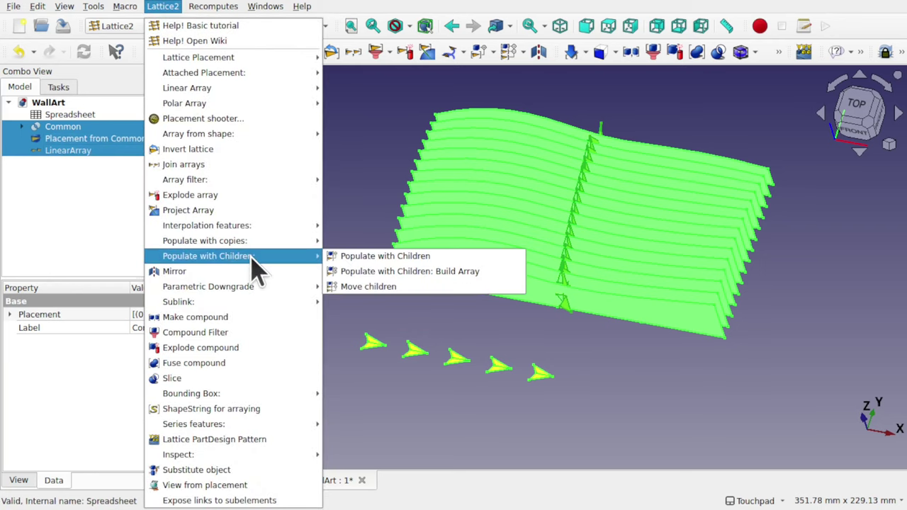
click(403, 287)
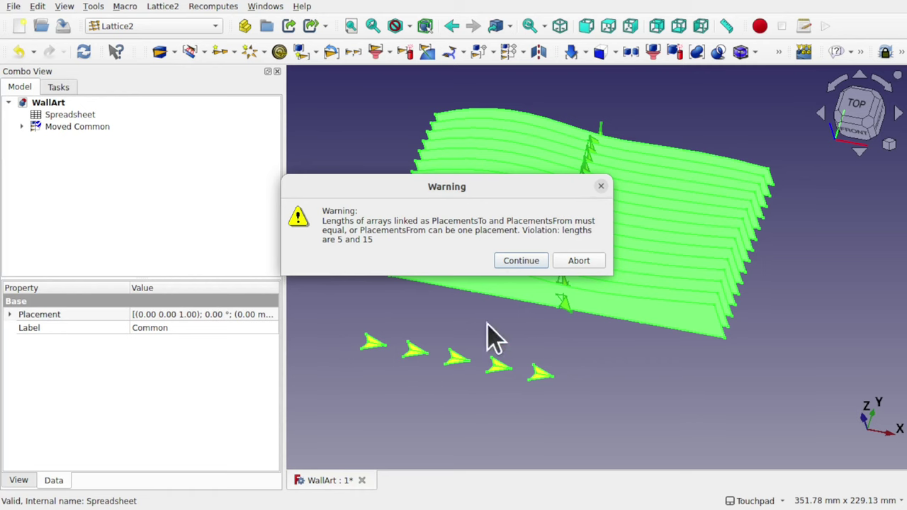
click(526, 262)
click(527, 262)
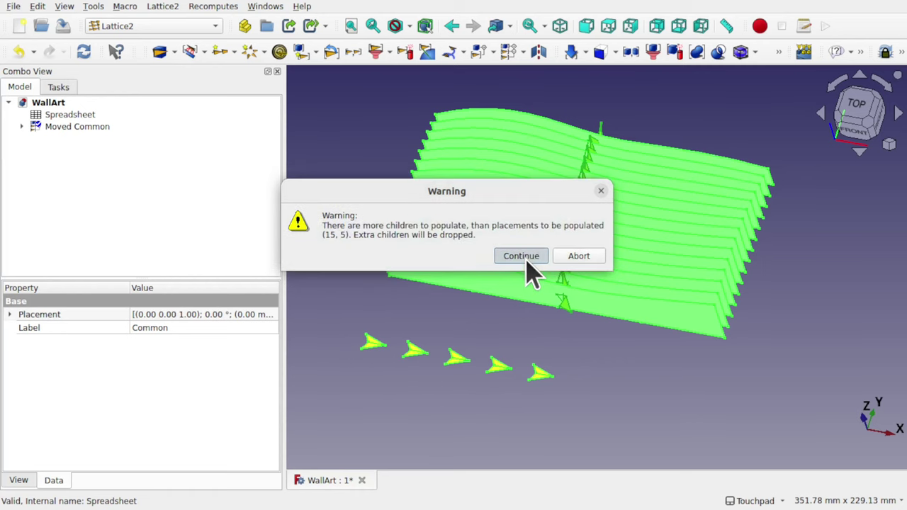
alt+middle_drag(527, 262, 588, 267)
- Set the Count of the LinearArray under Moved Common to 15
click(21, 126)
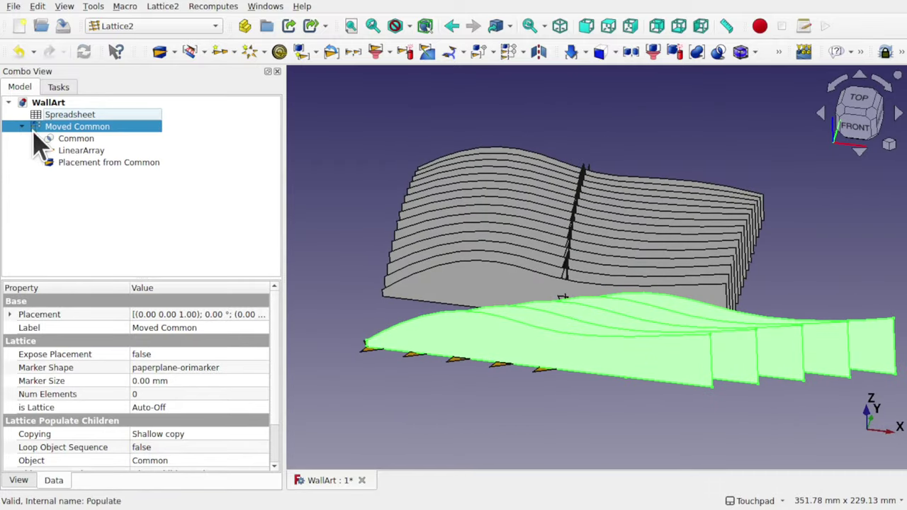
click(93, 150)
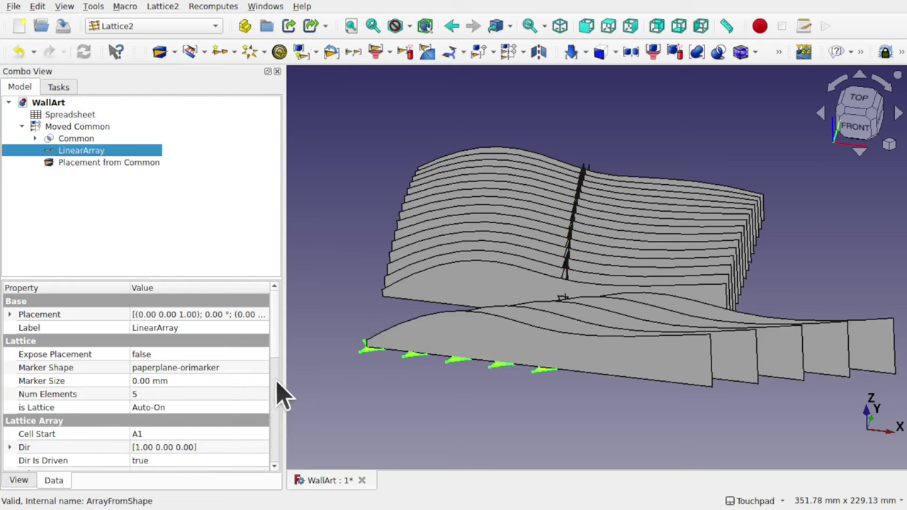
drag(275, 356, 276, 448)
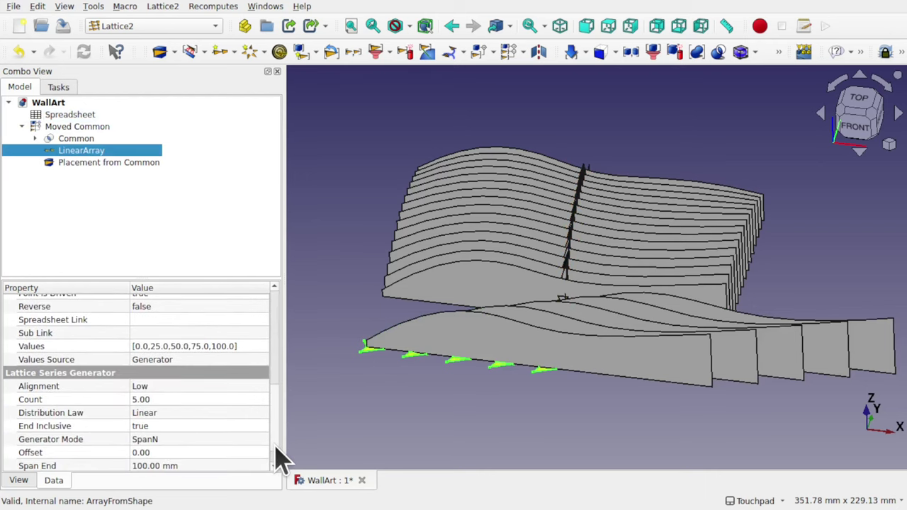
click(198, 399)
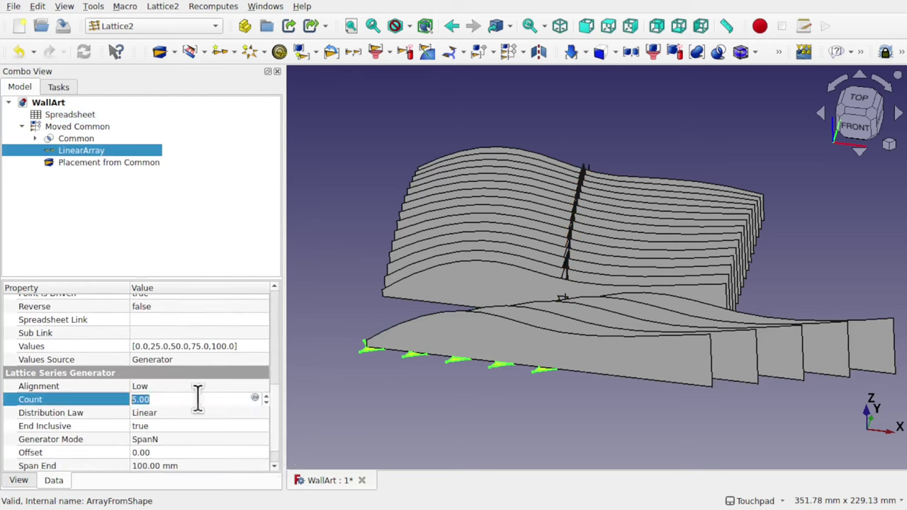
key(Return)
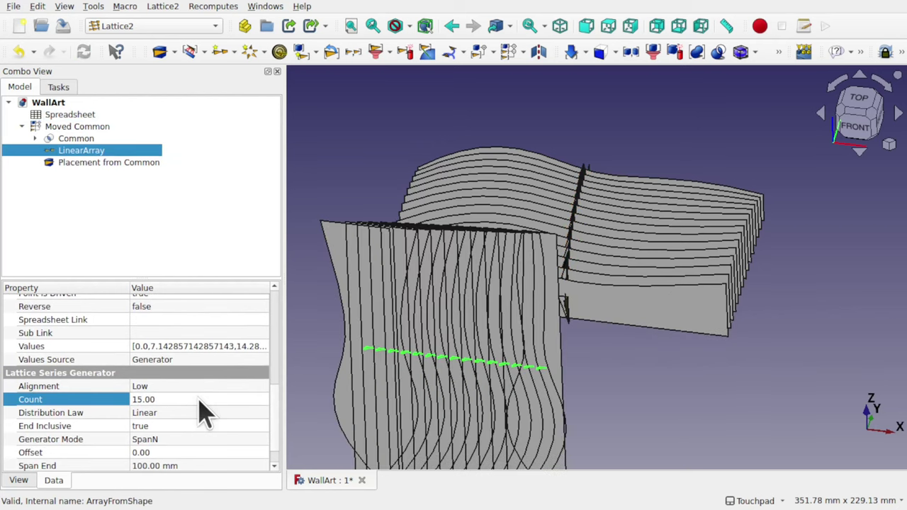
- Set the LinearArray's Span End to 500 mm to spread the overlapping ribs apart
click(598, 386)
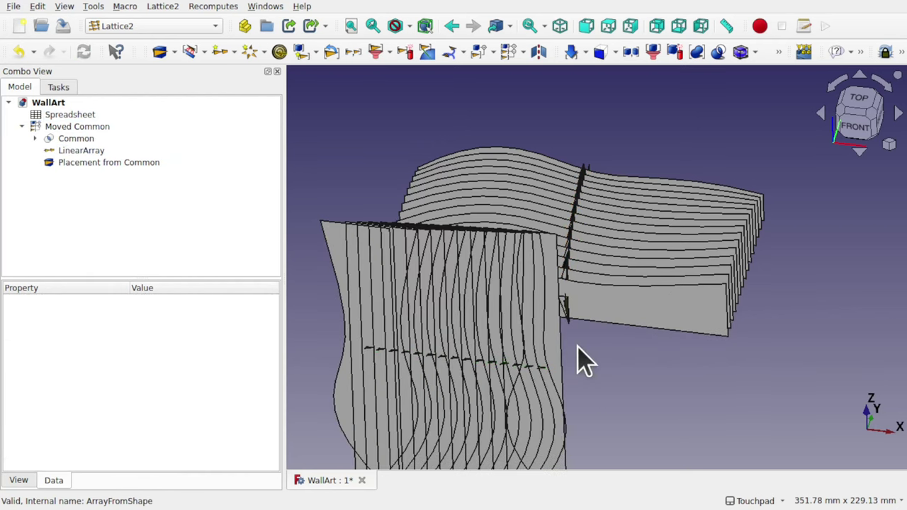
alt+drag(579, 361, 629, 285)
scroll(596, 347, down, 3)
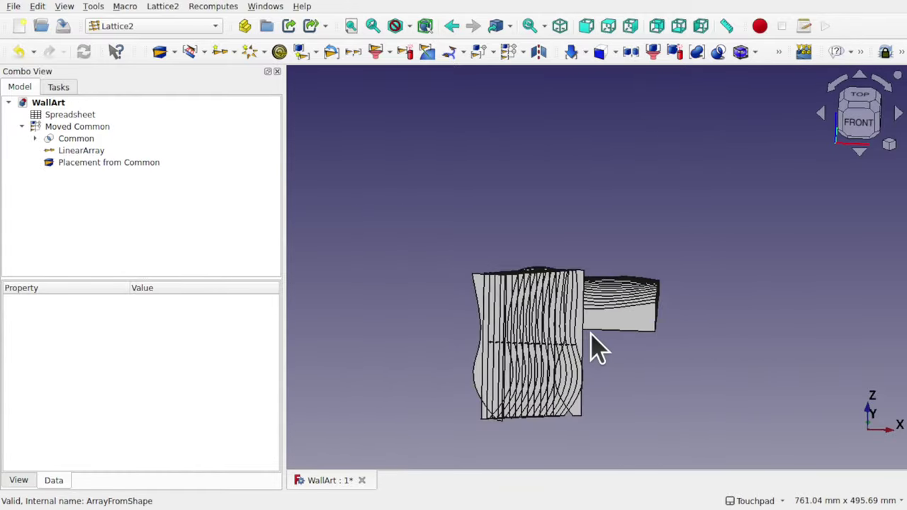
key(2)
alt+drag(585, 378, 622, 347)
key(1)
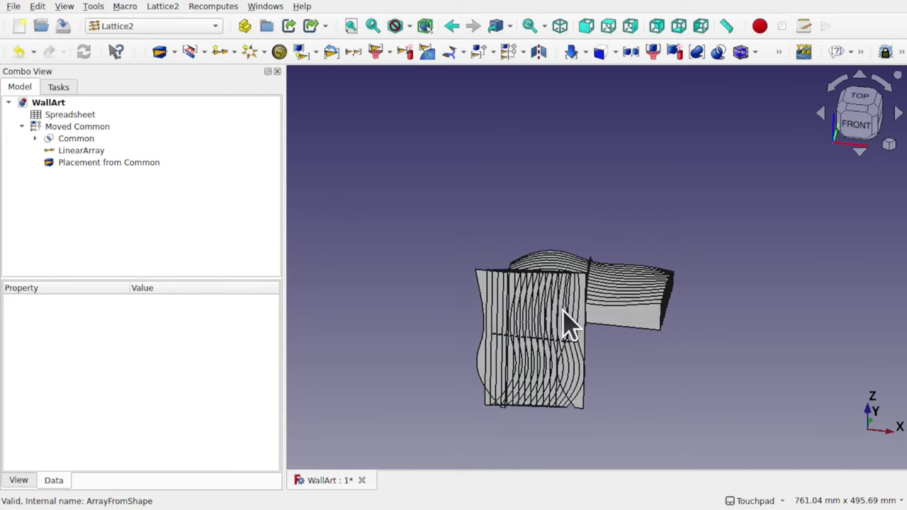
click(79, 152)
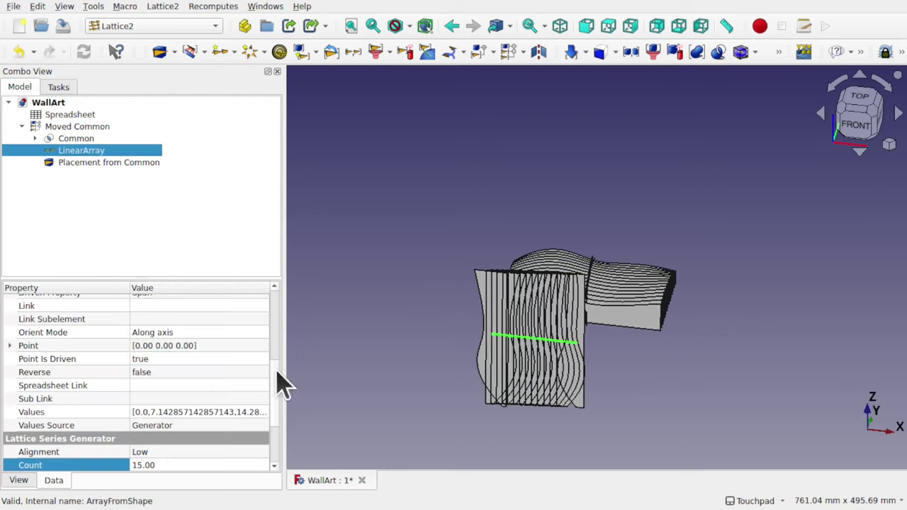
scroll(279, 378, down, 3)
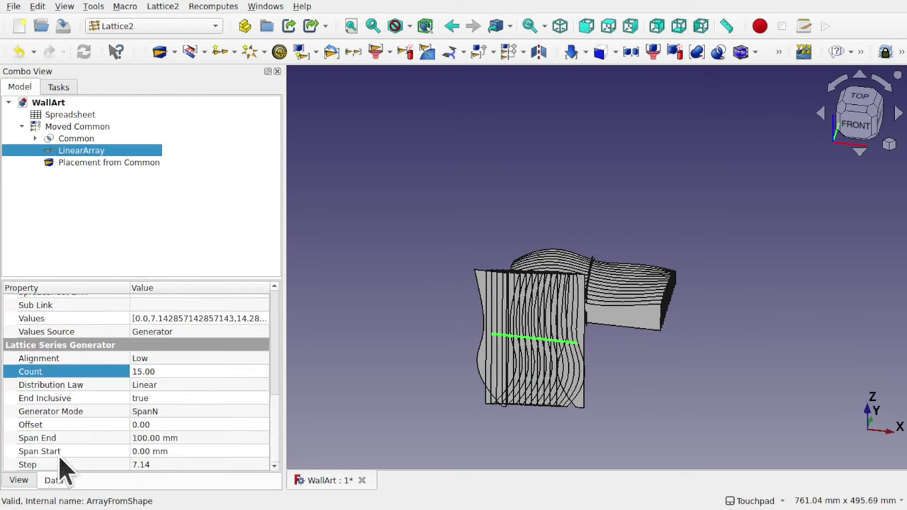
click(158, 438)
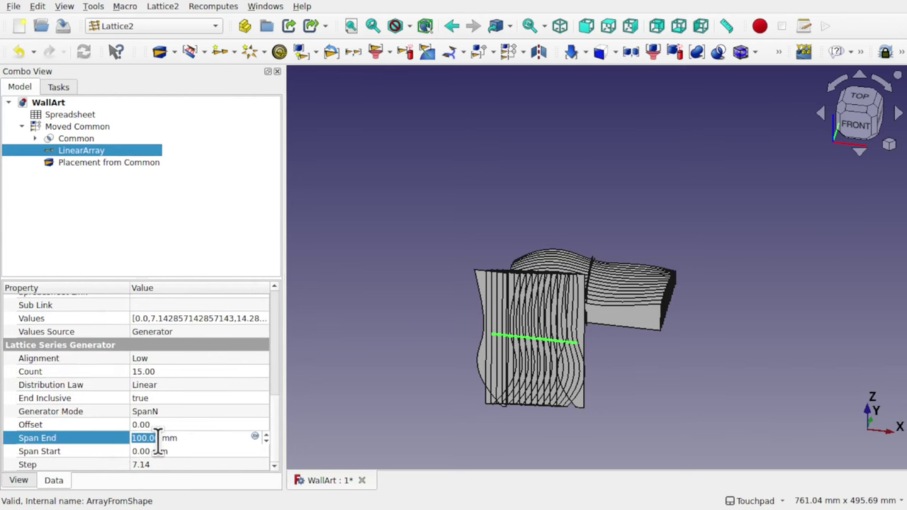
text(500)
key(Return)
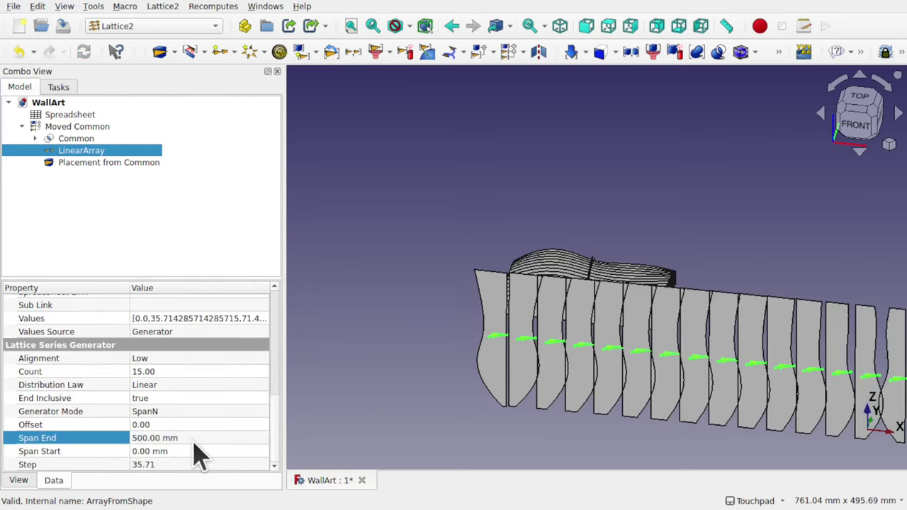
- Set the LinearArray's Span End to 600 mm to space the ribs more widely
click(192, 440)
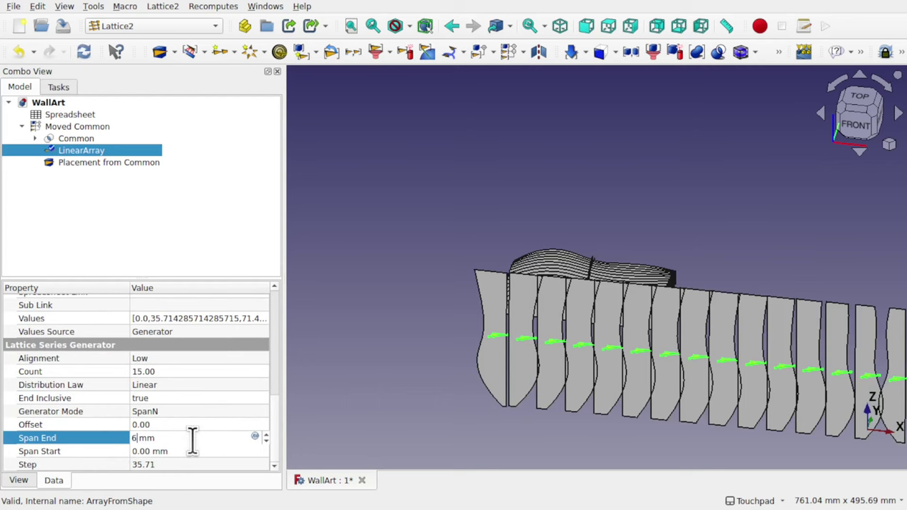
key(Return)
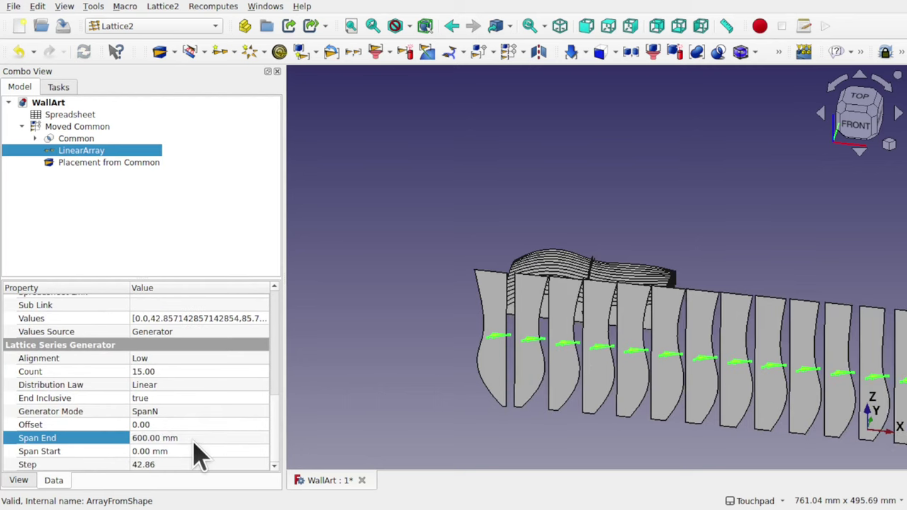
scroll(571, 345, down, 4)
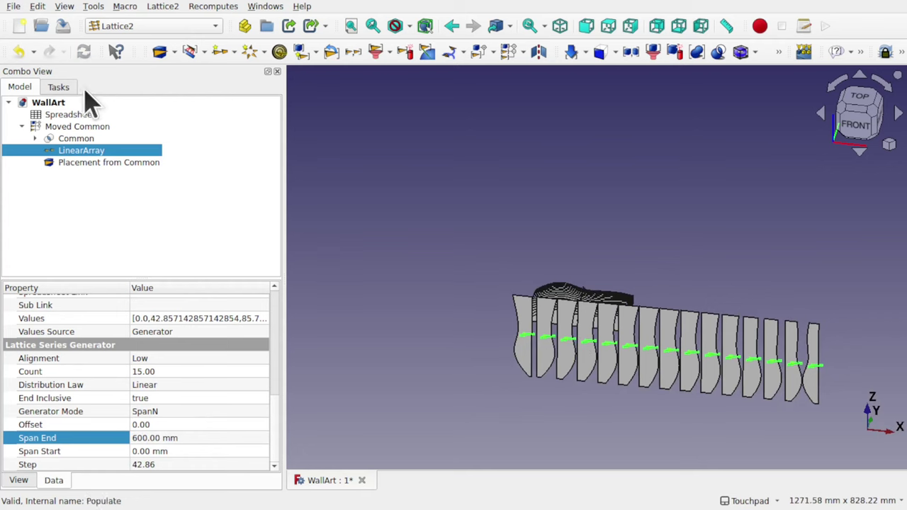
- Hide Common, Placement from Common and LinearArray, and collapse the Moved Common branch in the model tree
click(85, 141)
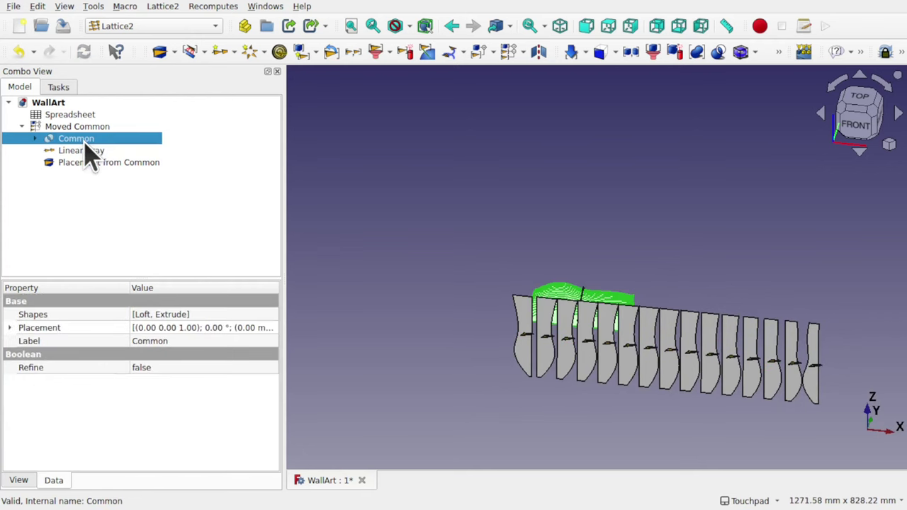
click(108, 166)
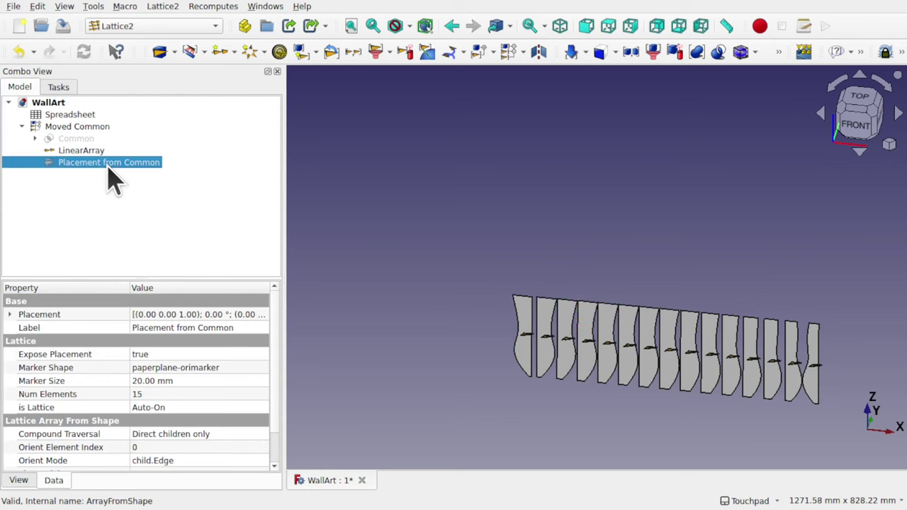
click(81, 152)
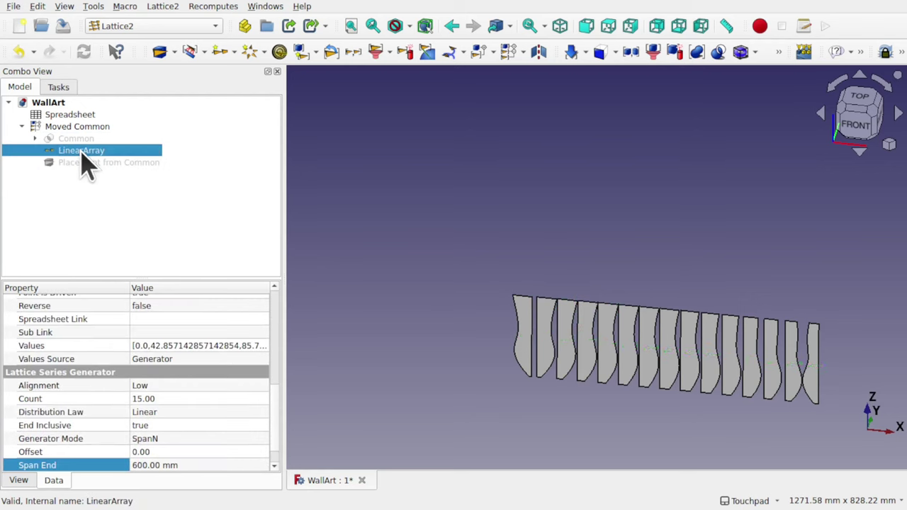
click(21, 127)
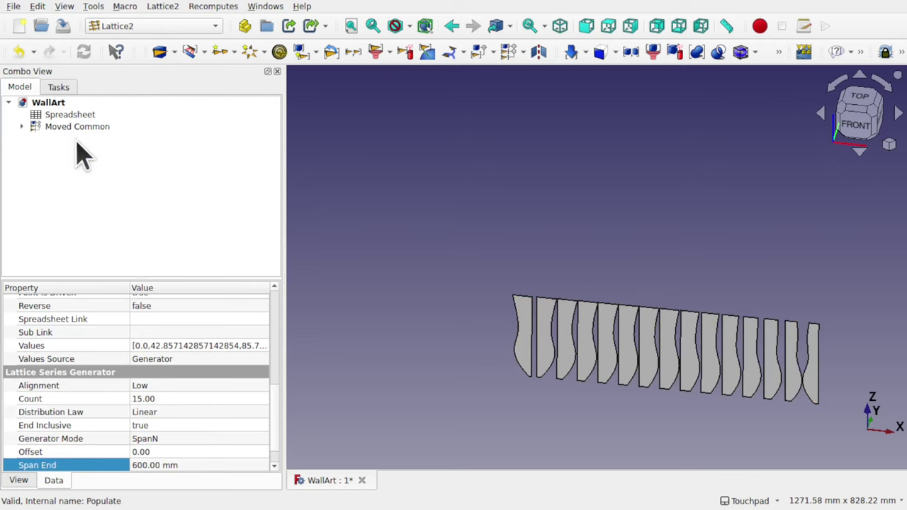
- Examine the spacing and tilt of the laid-out ribs up close and as a whole, ending in the front view
middle_drag(737, 372, 597, 284)
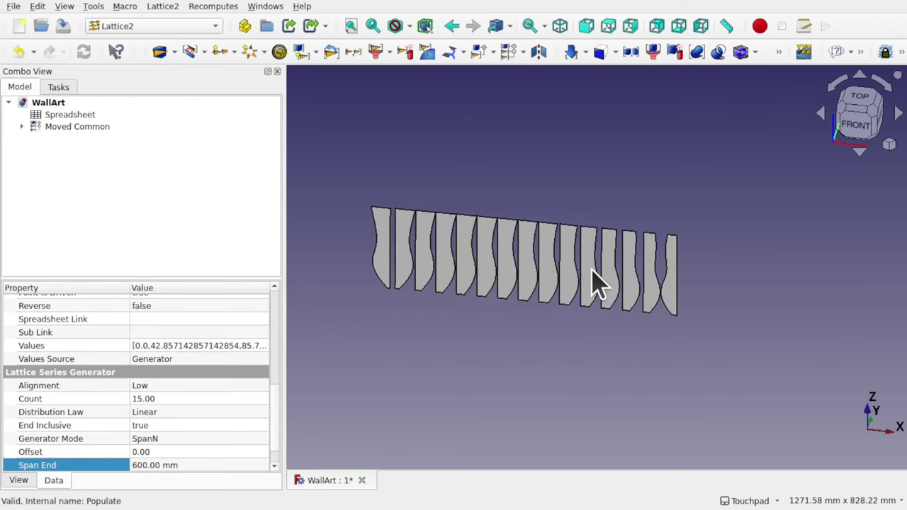
click(851, 132)
scroll(510, 259, up, 5)
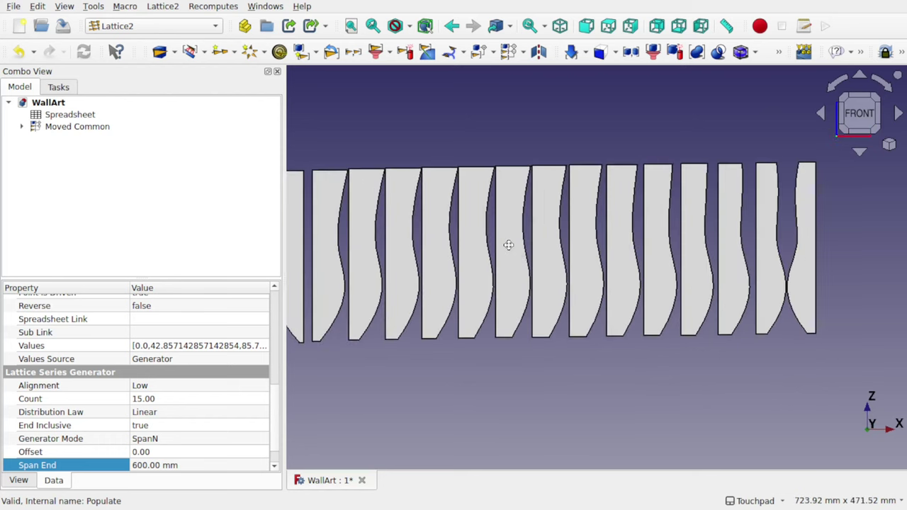
middle_drag(508, 245, 541, 247)
scroll(464, 187, up, 4)
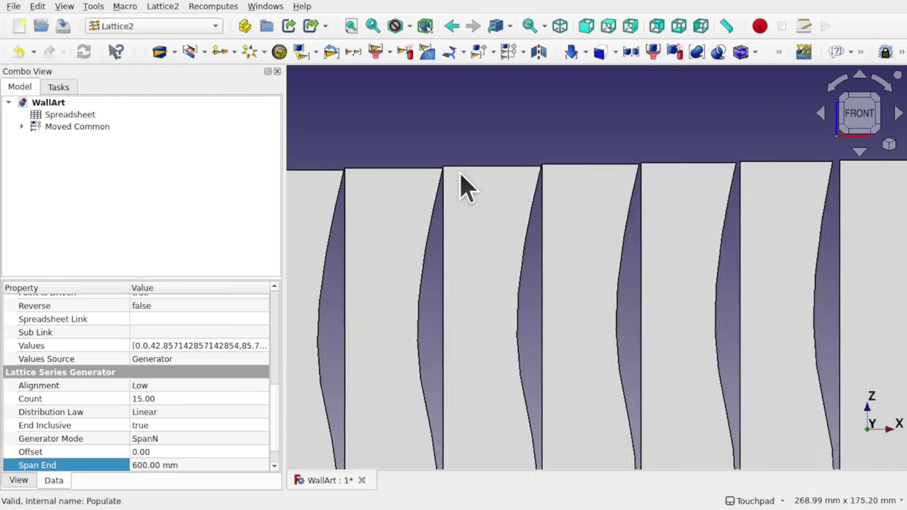
scroll(464, 186, down, 2)
scroll(464, 187, up, 1)
scroll(464, 186, down, 4)
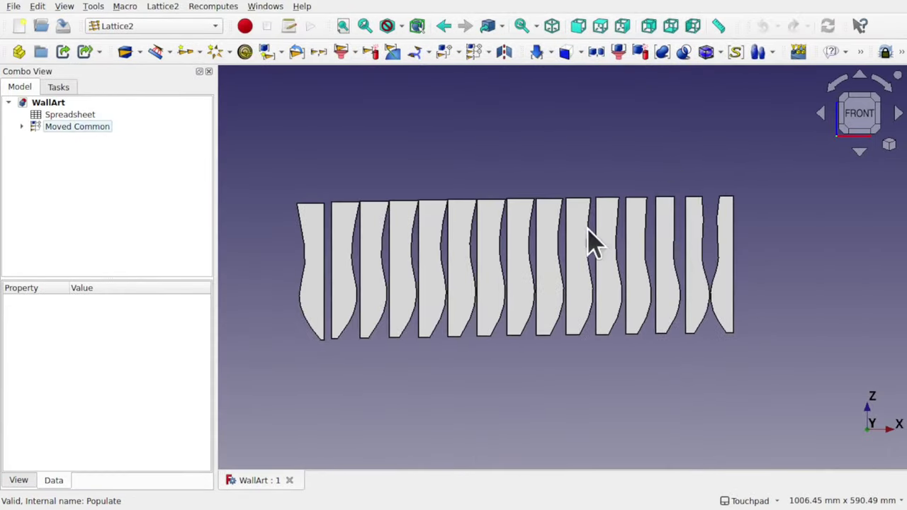
middle_drag(591, 243, 589, 188)
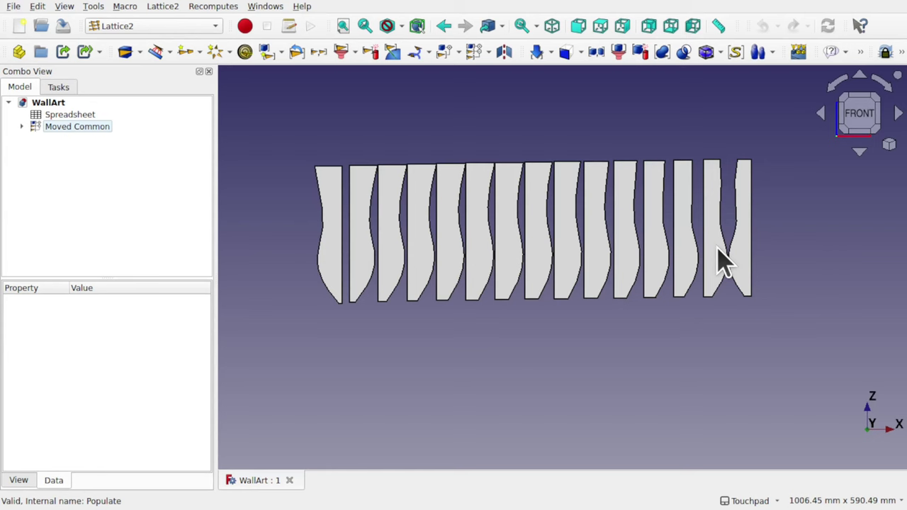
mouse_move(634, 344)
middle_down()
mouse_move(617, 239)
mouse_move(630, 245)
mouse_move(645, 339)
mouse_move(638, 349)
middle_up()
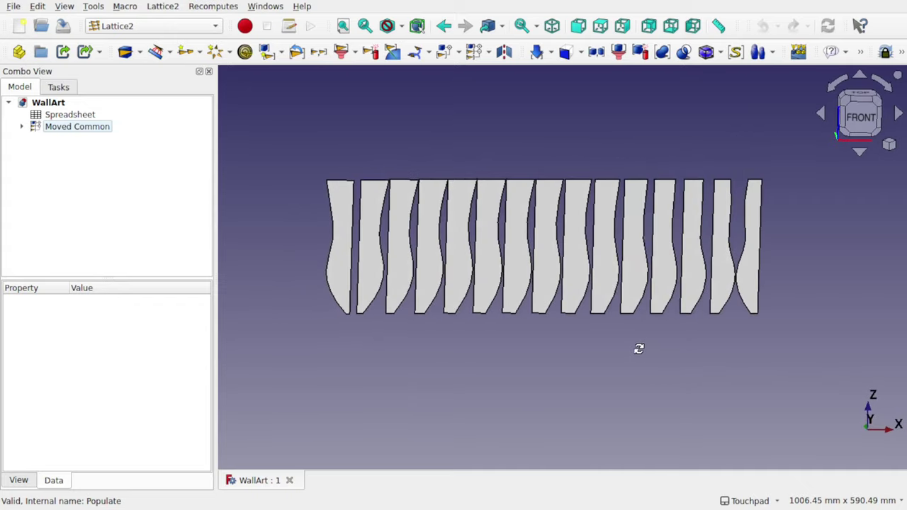
click(861, 125)
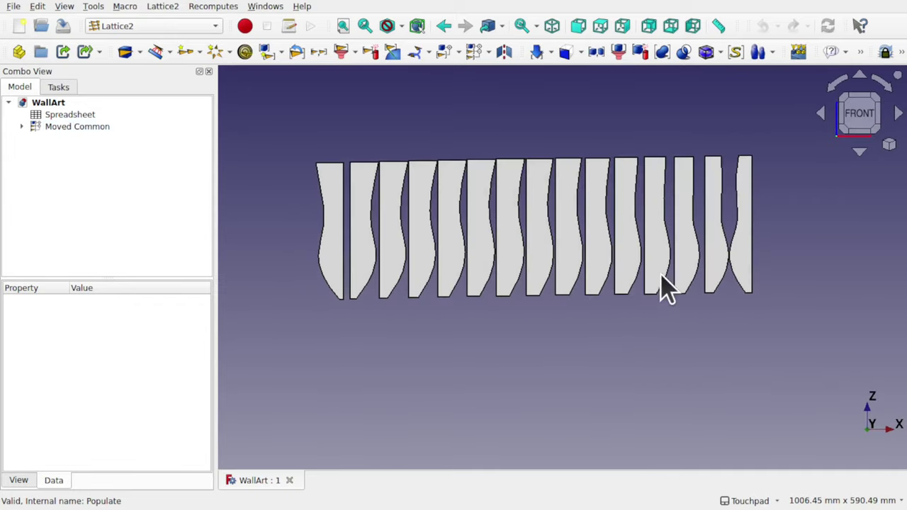
middle_drag(609, 162, 633, 180)
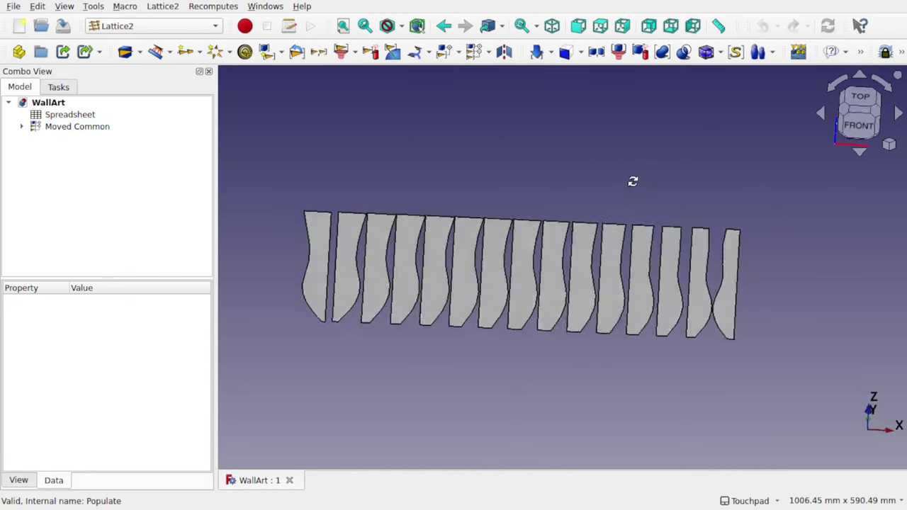
click(847, 142)
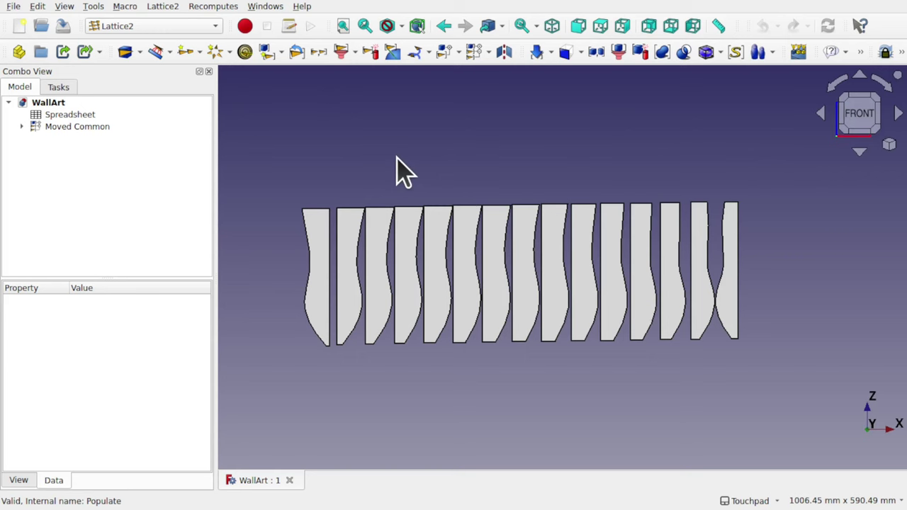
- Export Moved Common to Downloads as flattened SVG WallArt-Moved Common.svg, replacing the existing file, then close the image viewer and minimize the file manager
click(76, 129)
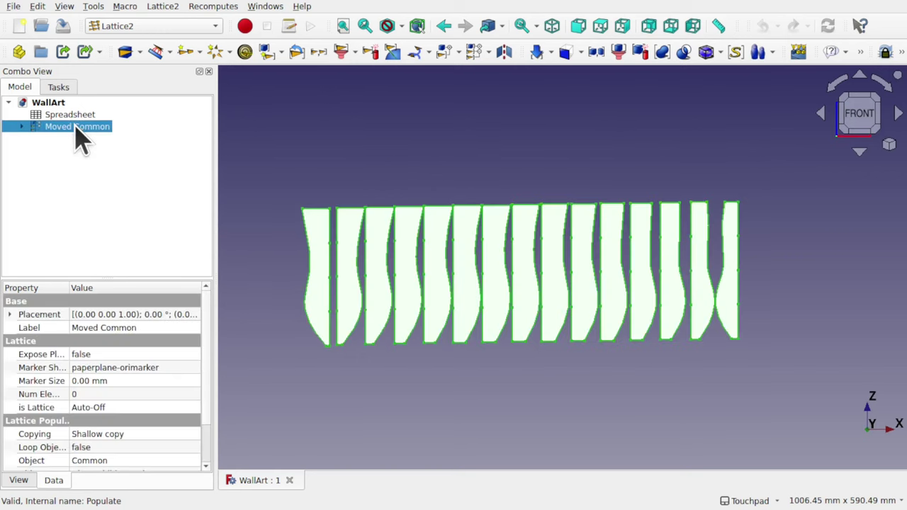
click(13, 7)
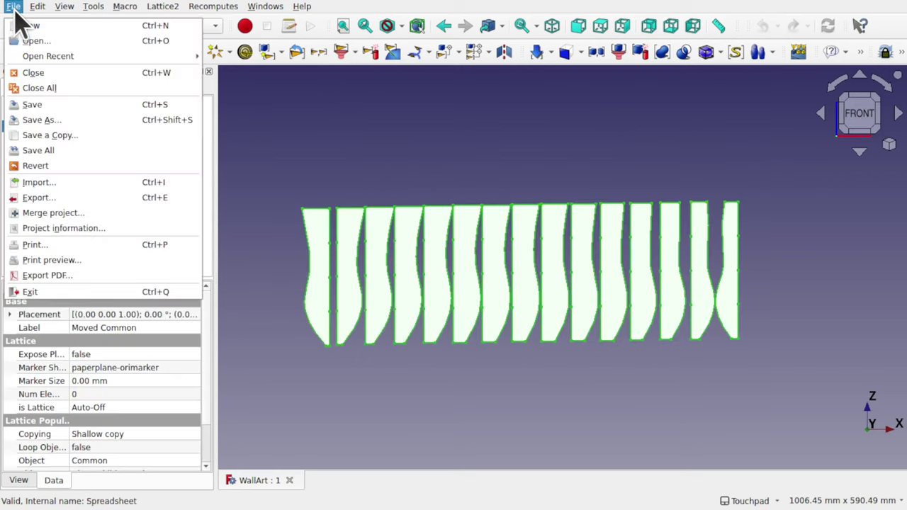
click(99, 198)
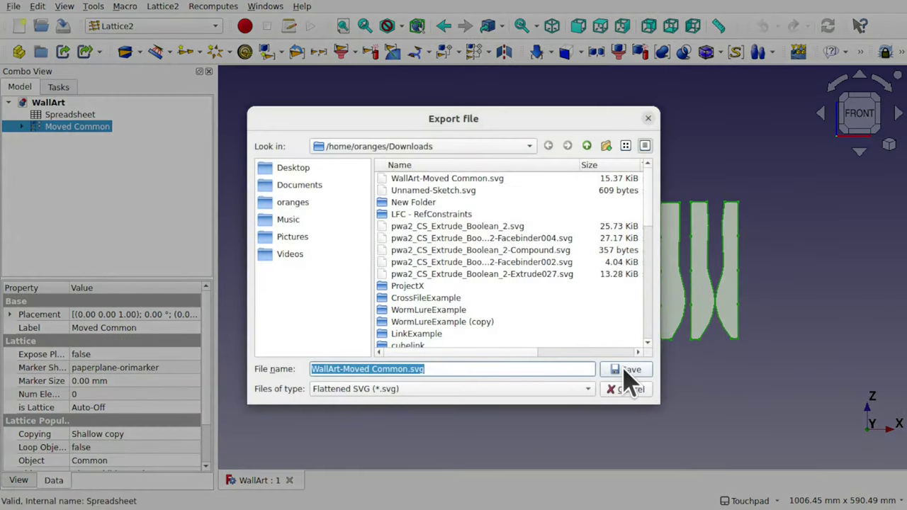
click(625, 370)
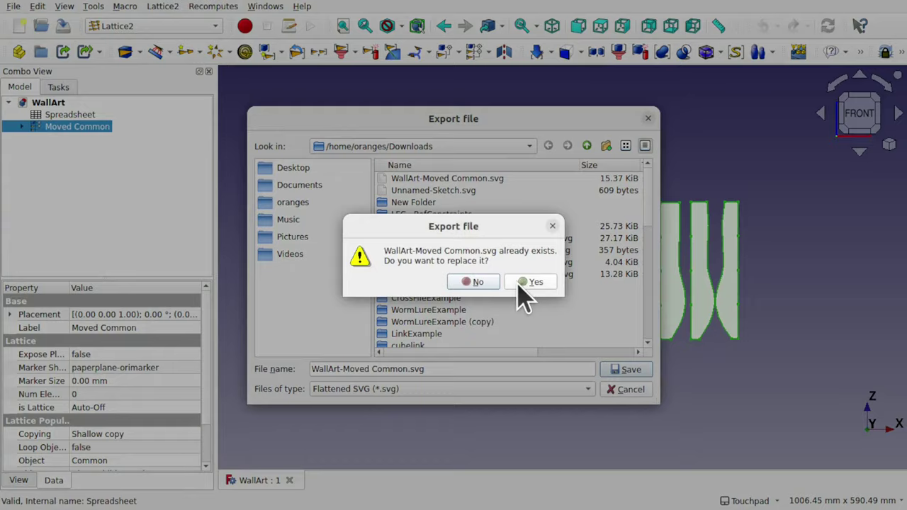
click(525, 283)
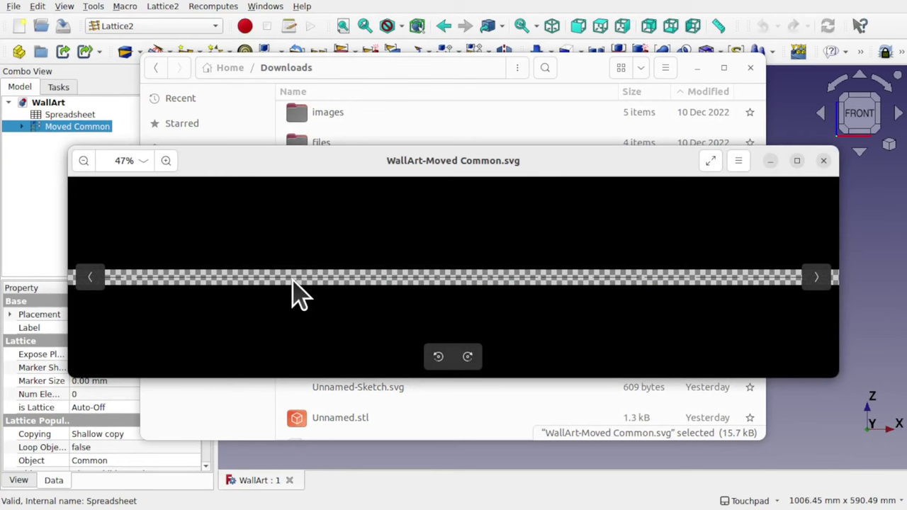
click(823, 161)
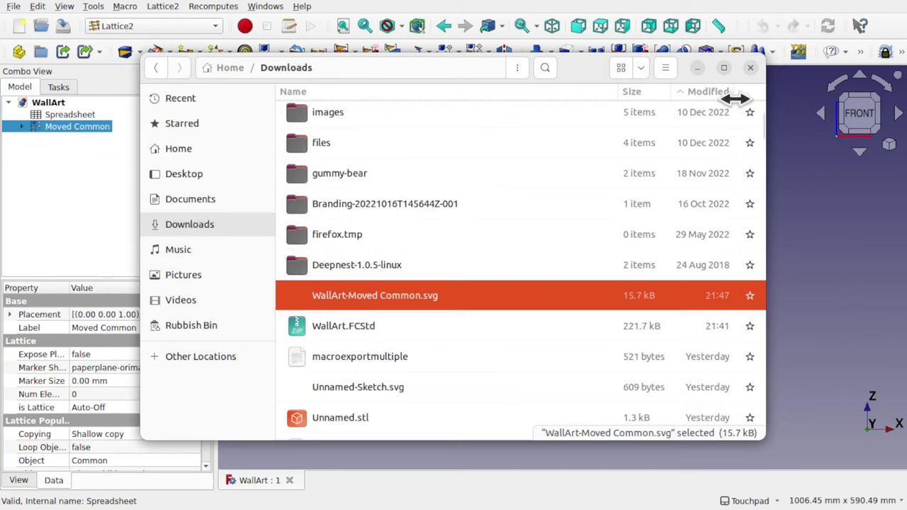
click(698, 68)
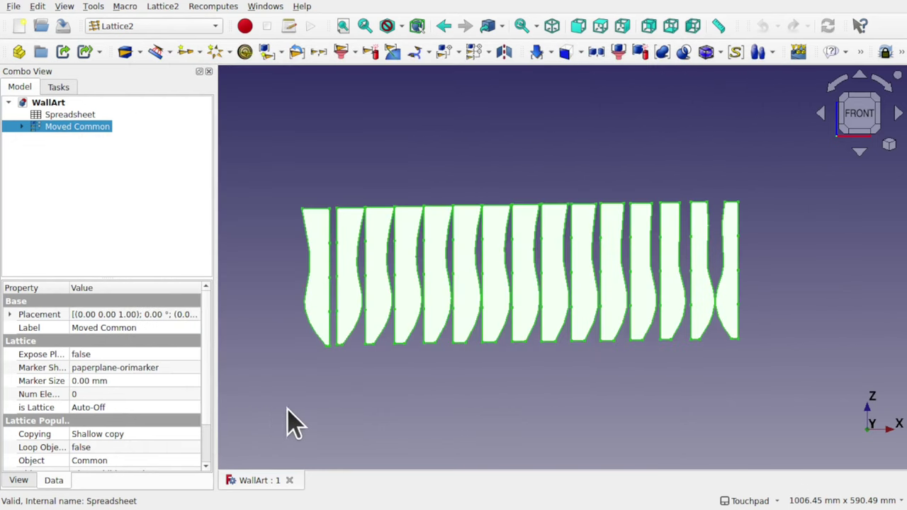
- Rotate Moved Common 90° about the X axis with the Transform tool so the ribs lie flat in the XY plane
click(126, 219)
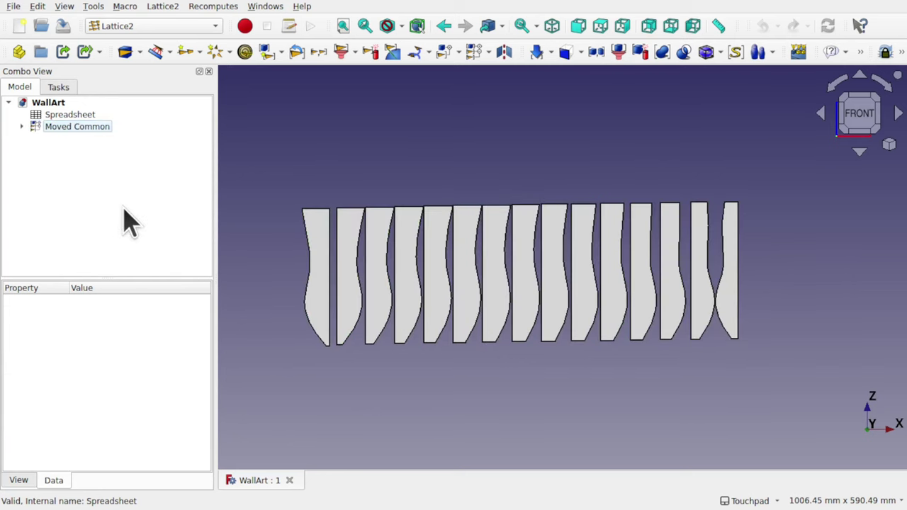
click(79, 129)
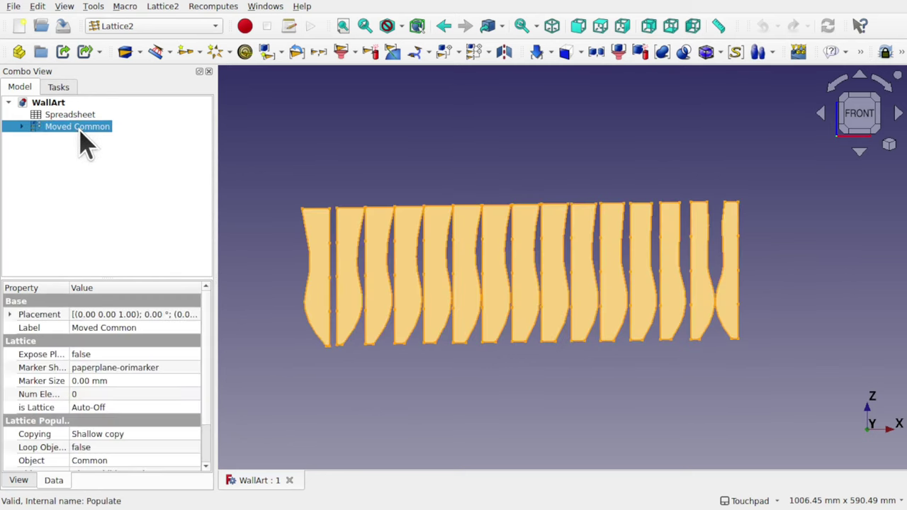
right_click(80, 132)
click(101, 135)
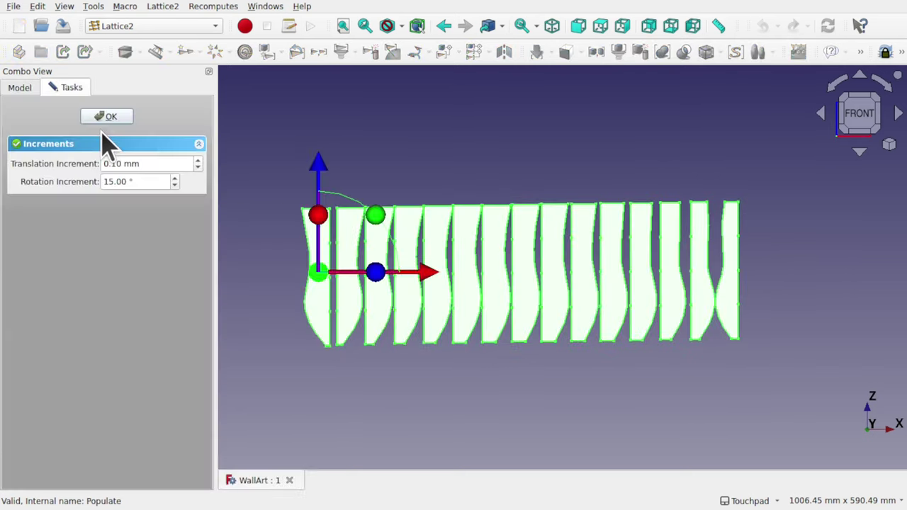
alt+drag(594, 339, 718, 361)
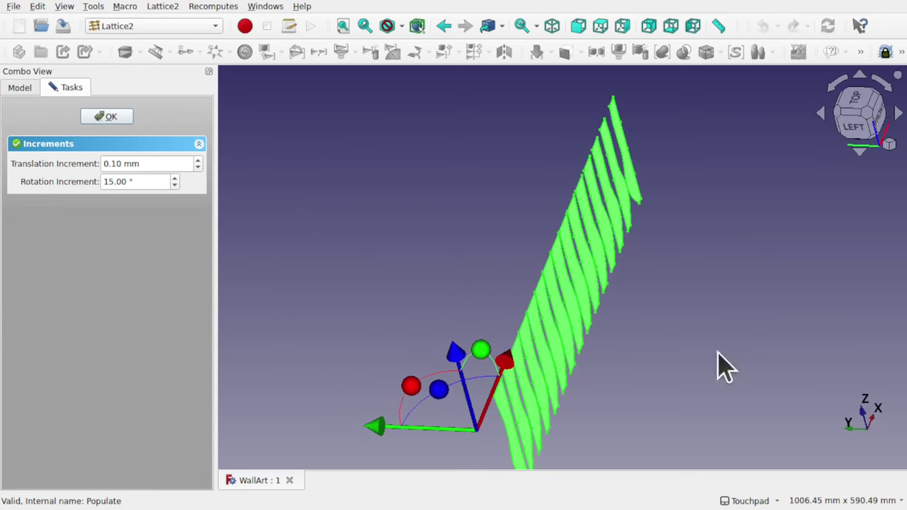
click(879, 117)
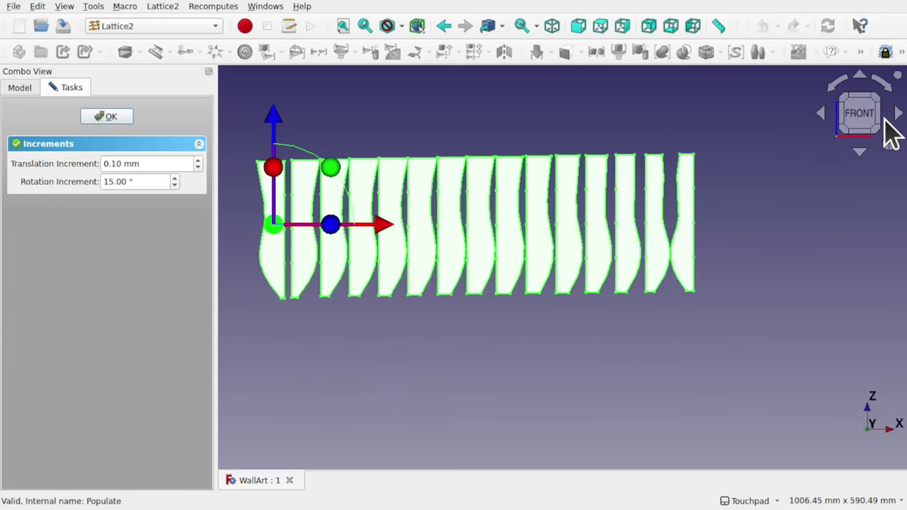
alt+drag(739, 208, 843, 124)
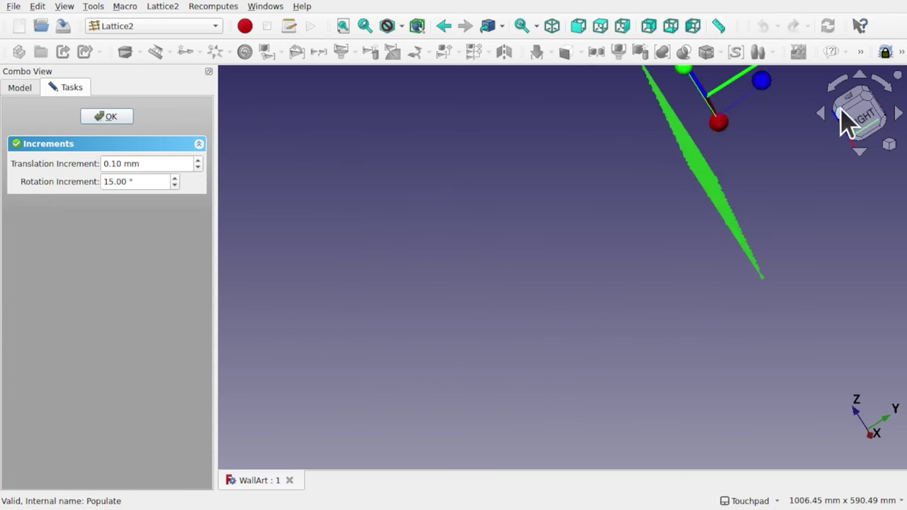
click(865, 128)
shift+drag(827, 260, 611, 227)
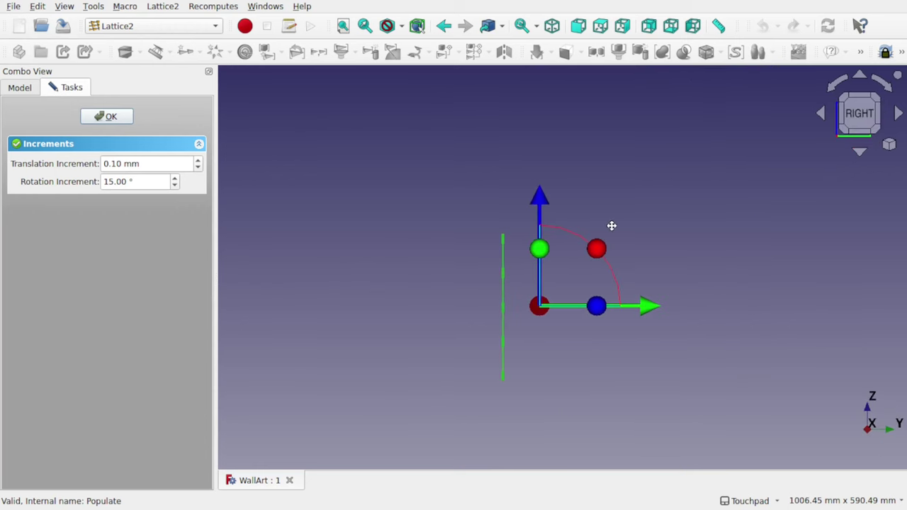
drag(599, 257, 470, 218)
click(106, 116)
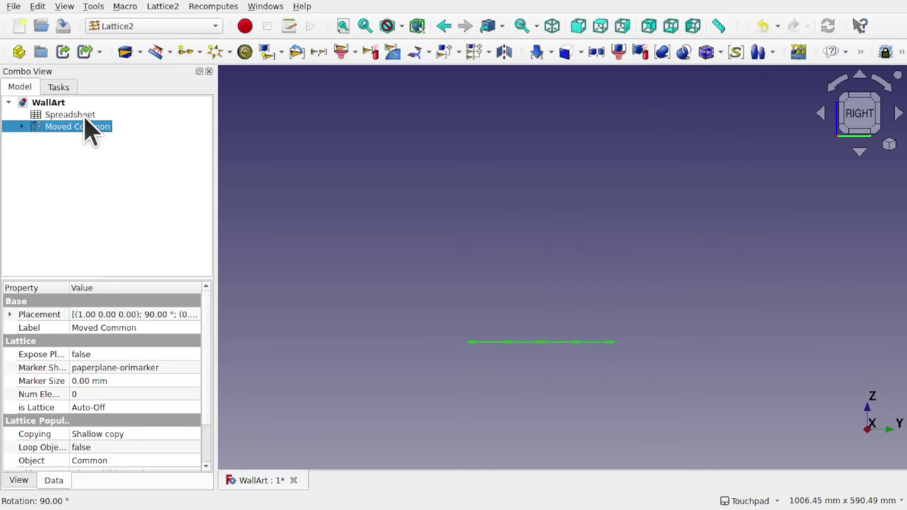
- Export Moved Common from the top view to Downloads as flattened SVG WallArt-Moved Common.svg, replacing the existing file
alt+drag(574, 241, 593, 265)
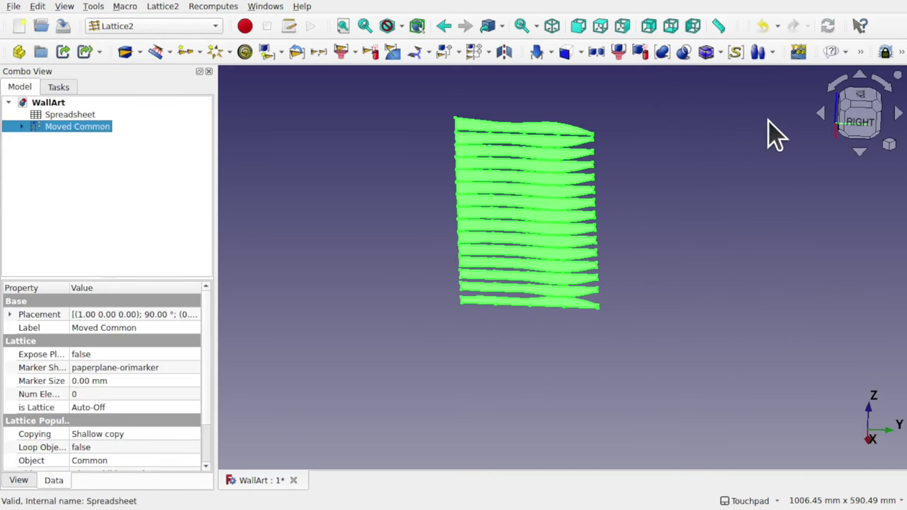
click(857, 100)
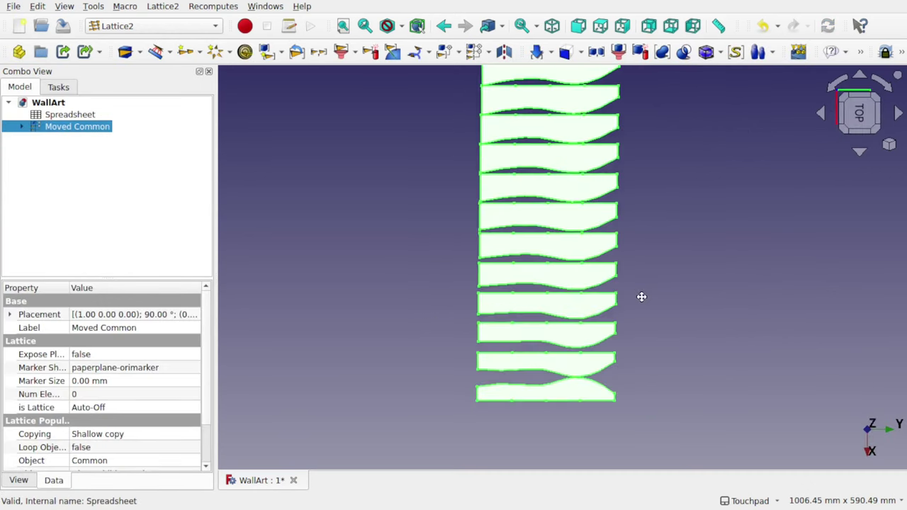
click(837, 87)
click(836, 88)
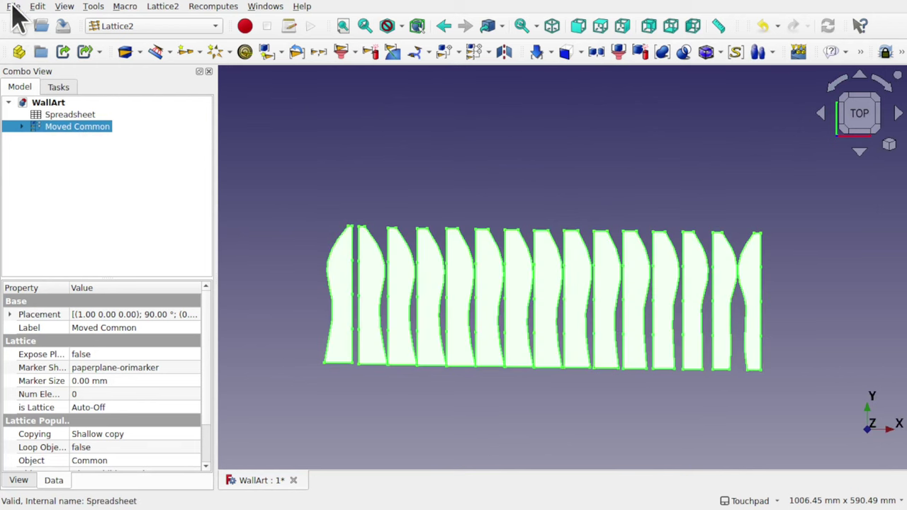
click(14, 10)
click(85, 197)
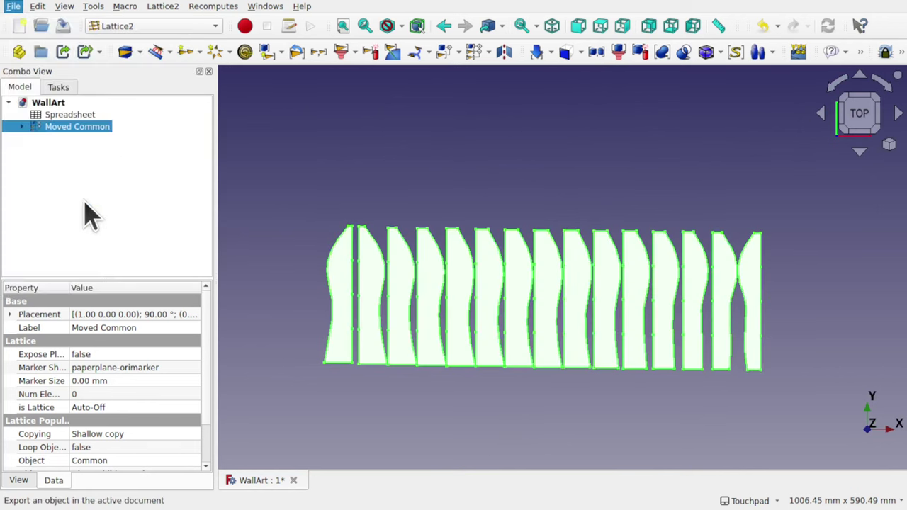
click(626, 370)
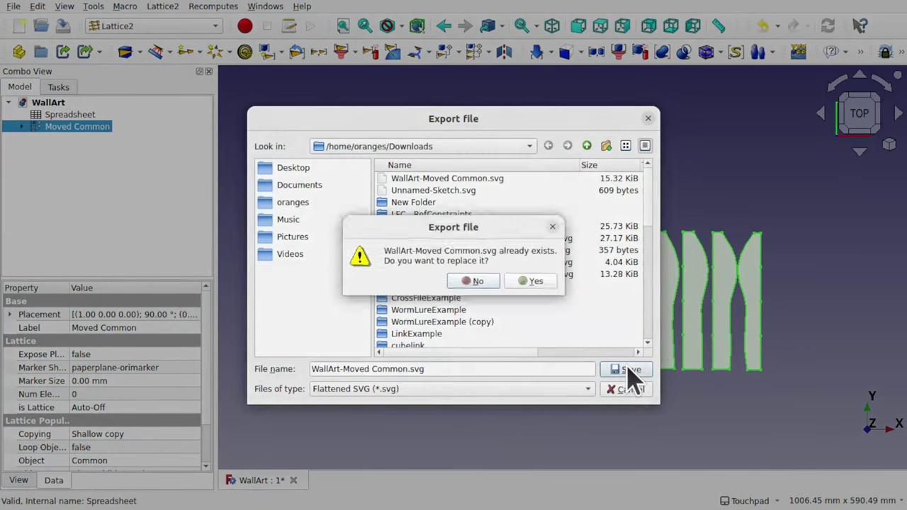
click(535, 283)
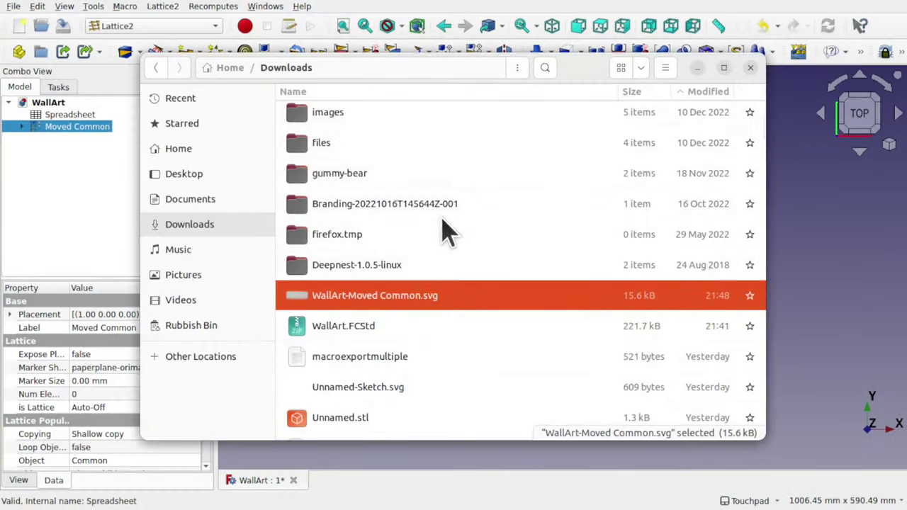
- Check the exported WallArt-Moved Common.svg in the image viewer, then close the viewer and minimize the file manager
double_click(391, 296)
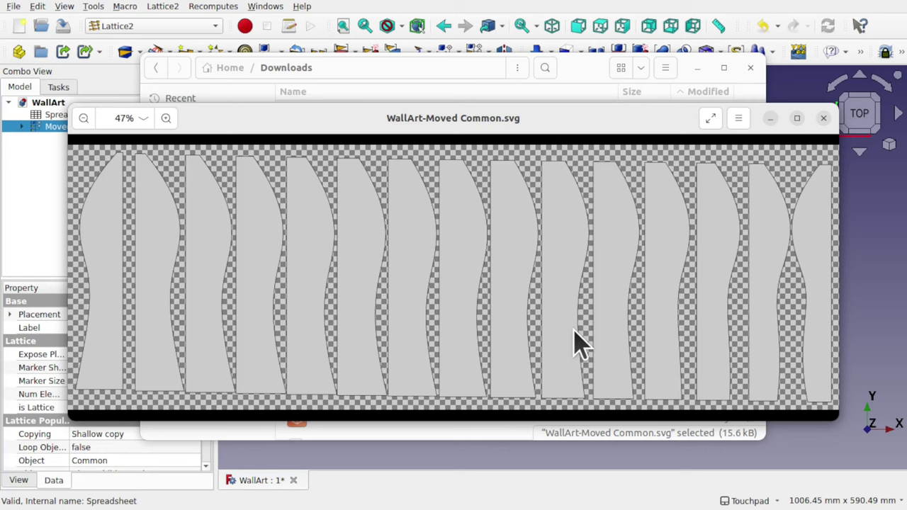
click(823, 119)
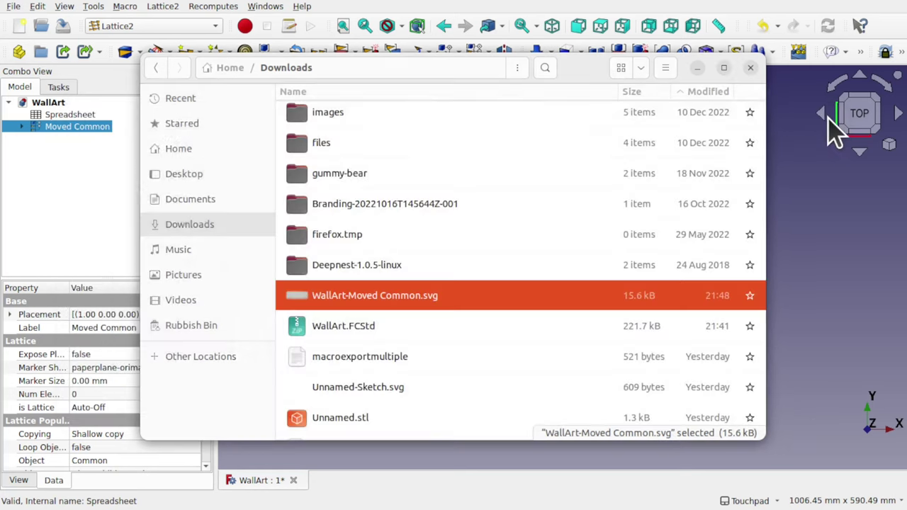
click(696, 68)
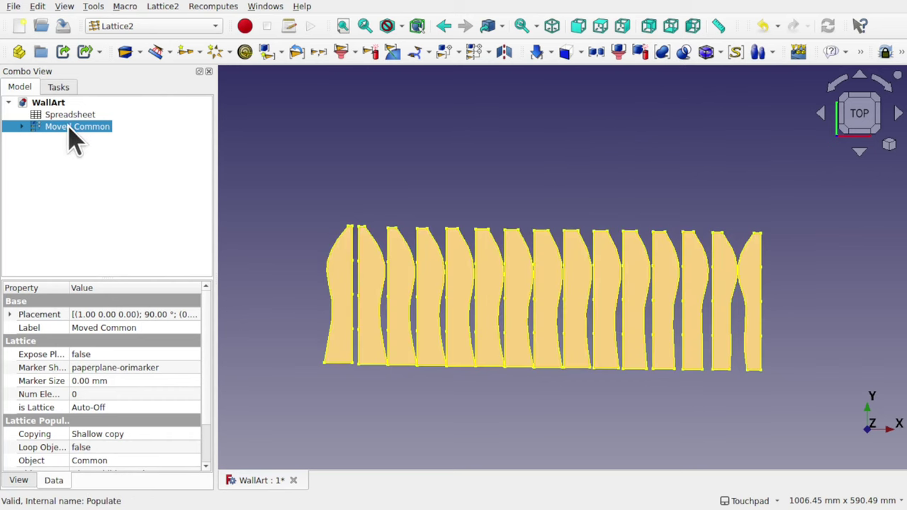
- Apply Lattice2's parametric Downgrade to Leaves to Moved Common and collapse the resulting branch in the model tree
click(164, 7)
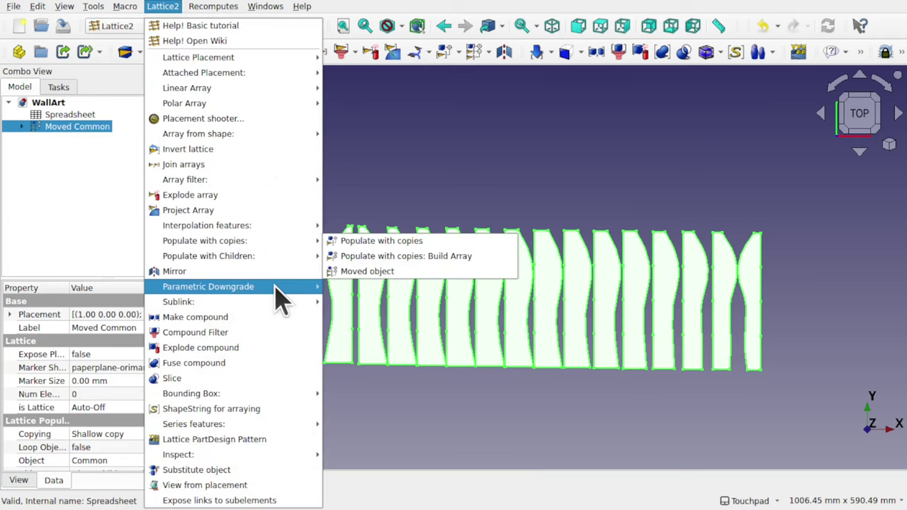
mouse_move(276, 288)
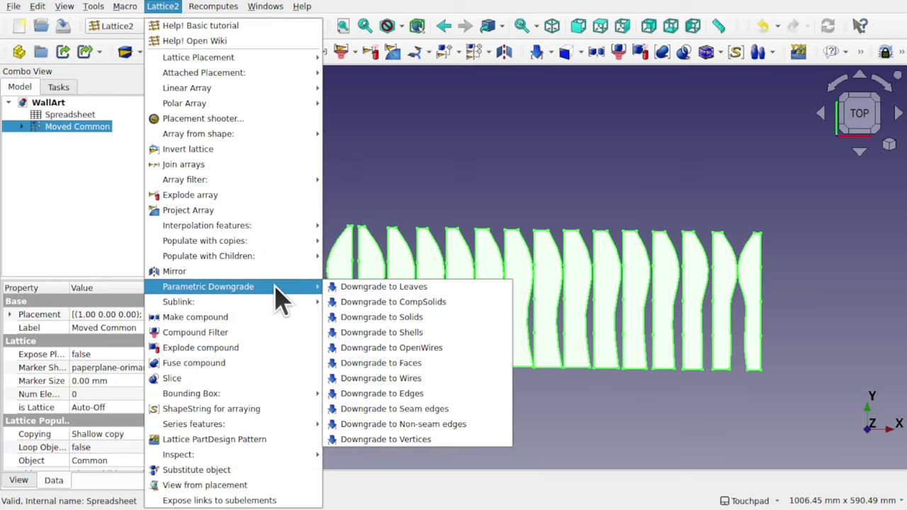
click(414, 287)
click(53, 128)
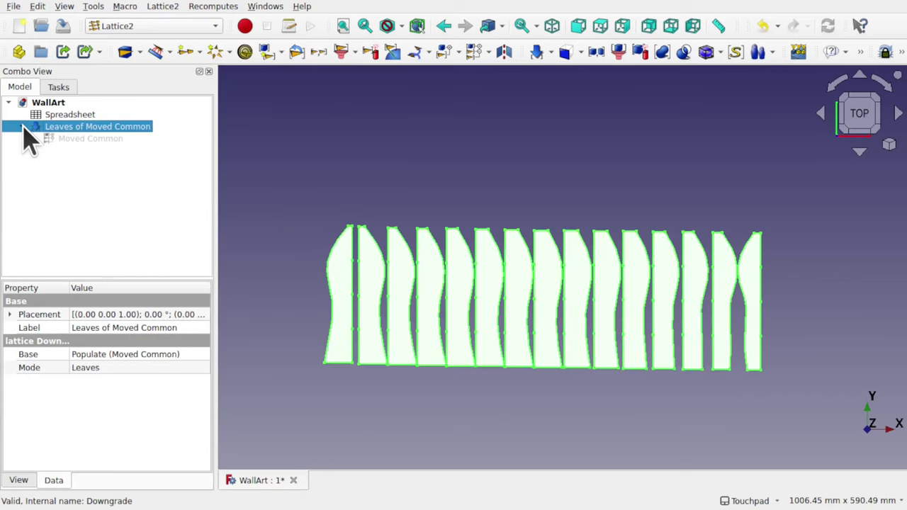
click(22, 126)
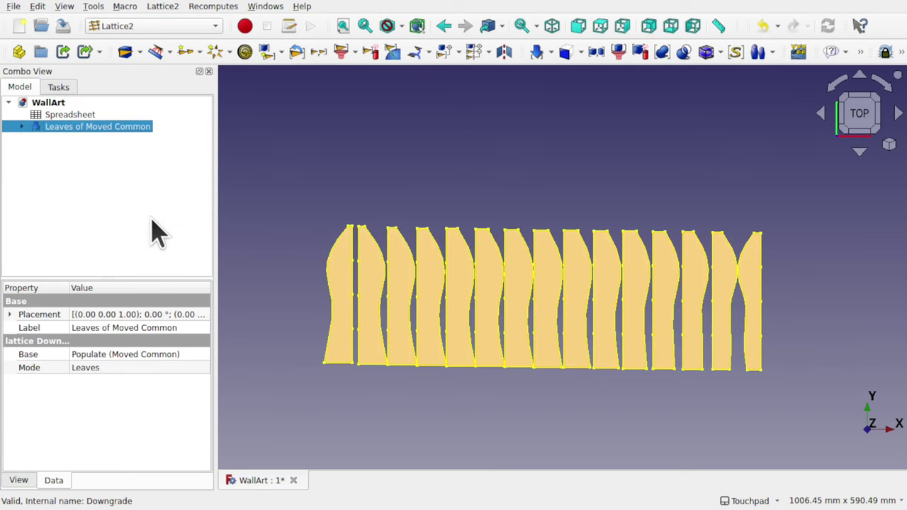
click(157, 233)
- Explode the Leaves of Moved Common compound into separate child objects
click(116, 132)
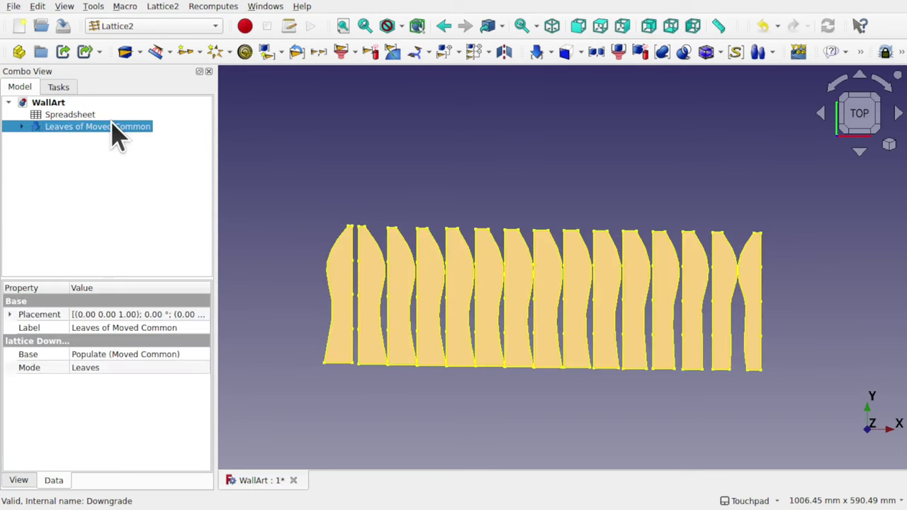
click(169, 5)
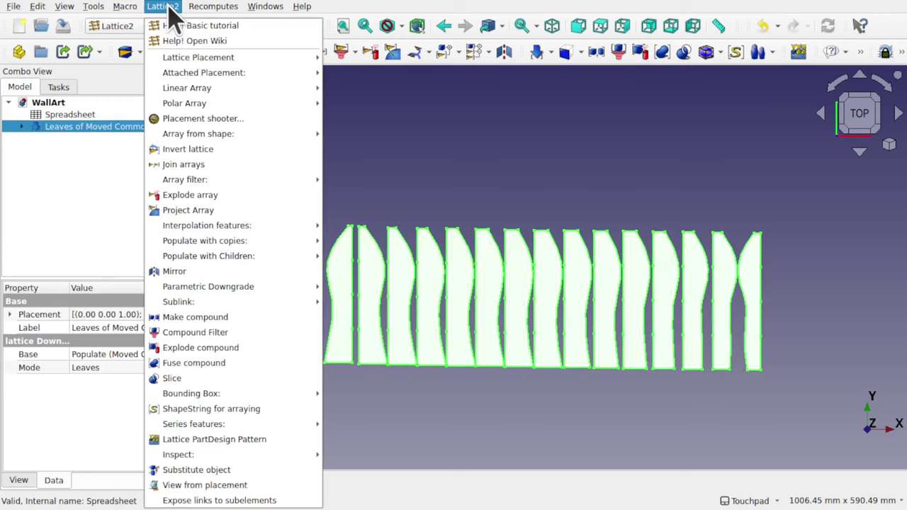
click(256, 349)
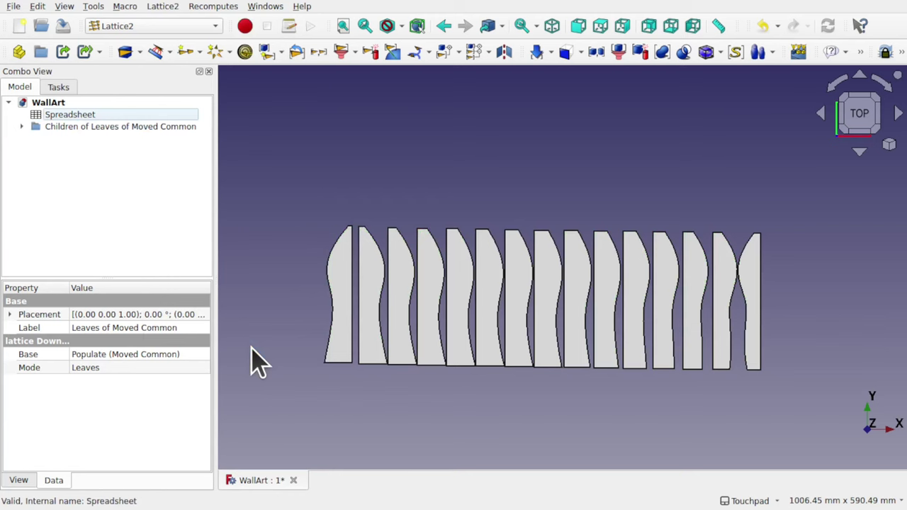
- Examine the exploded children in the model tree, highlighting Child0, Child1 and Child2 to match each one to its rib
click(22, 126)
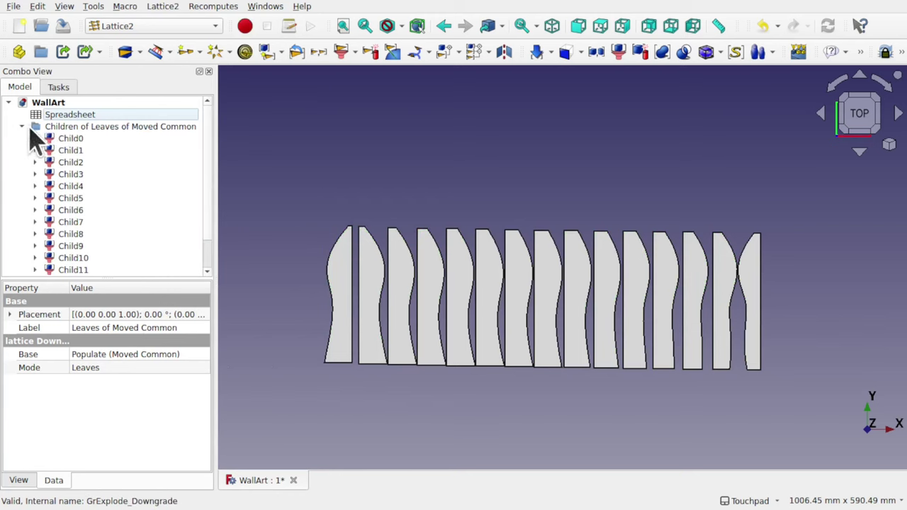
click(63, 139)
click(75, 151)
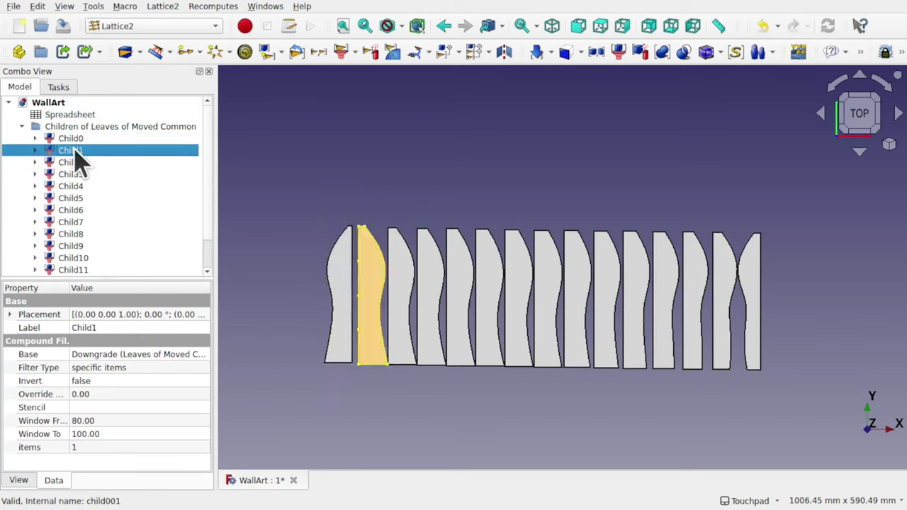
click(87, 165)
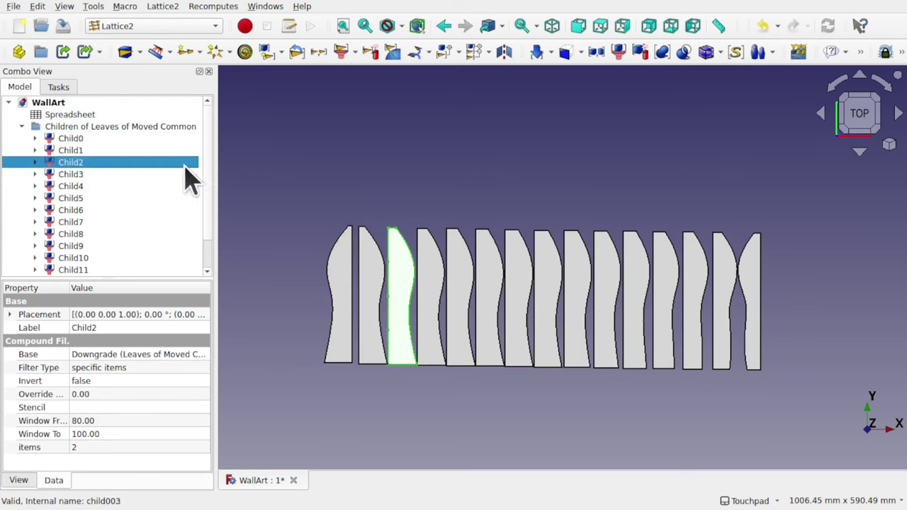
click(22, 126)
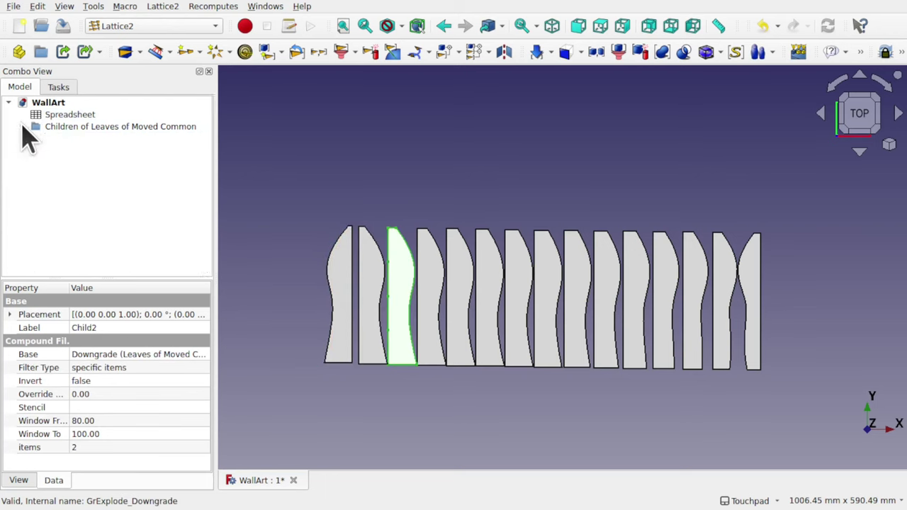
click(22, 126)
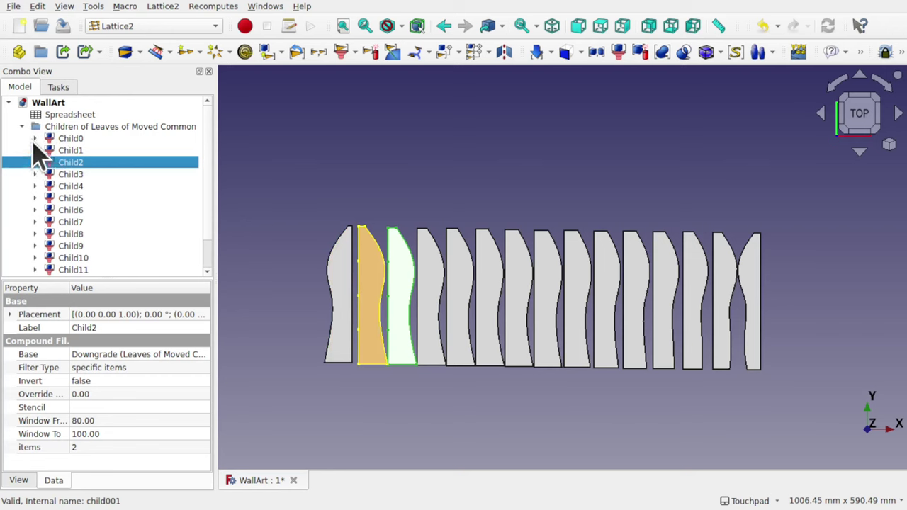
- Unfold Child0's branch in the model tree down to LinearArray and set the array's Span End to 0 mm
click(34, 139)
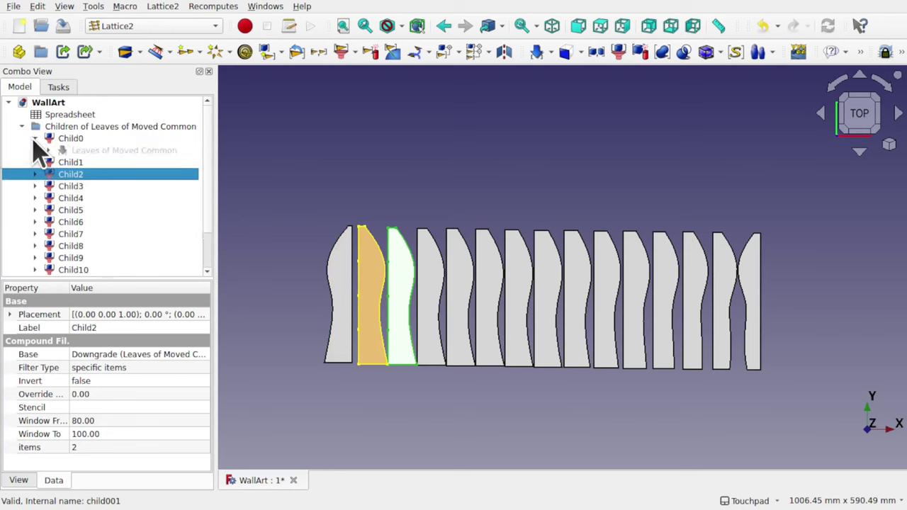
click(129, 152)
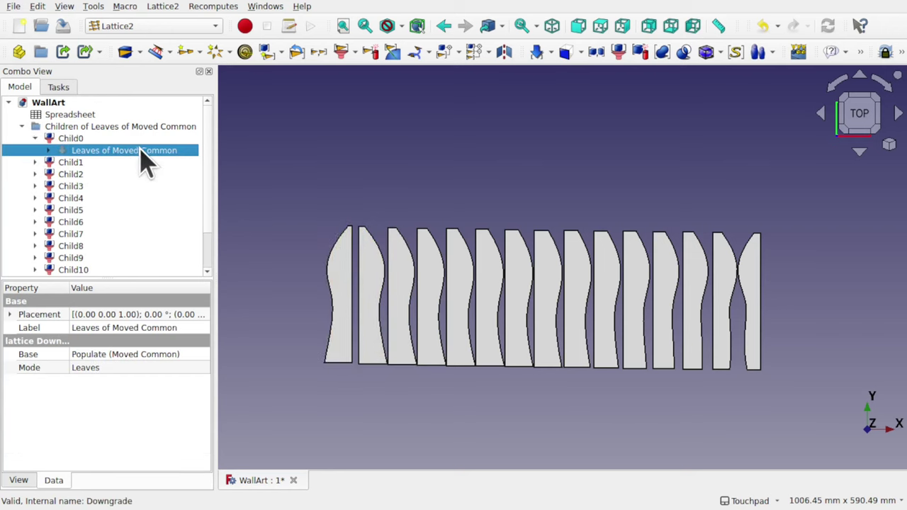
click(48, 151)
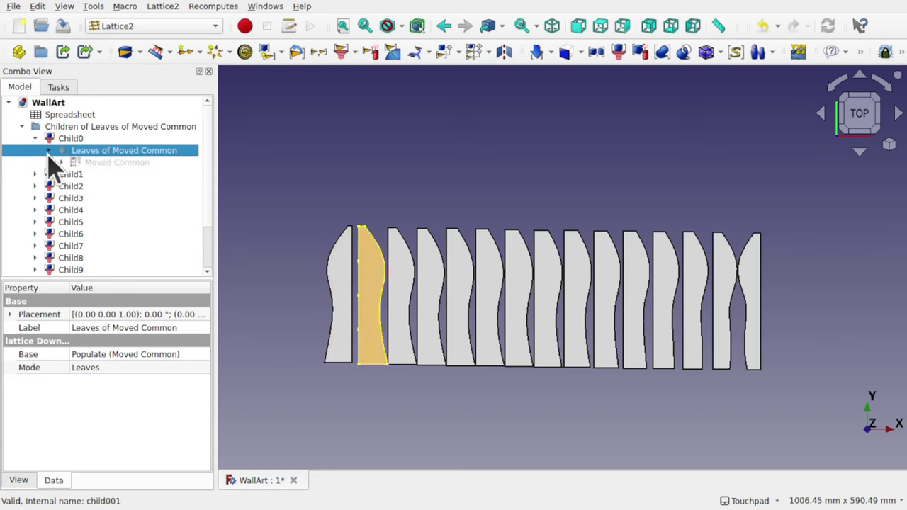
click(61, 162)
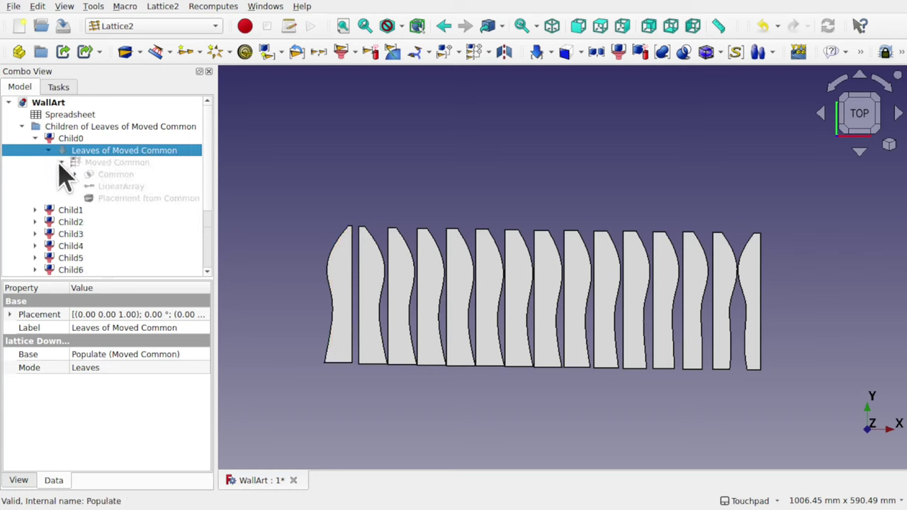
click(120, 186)
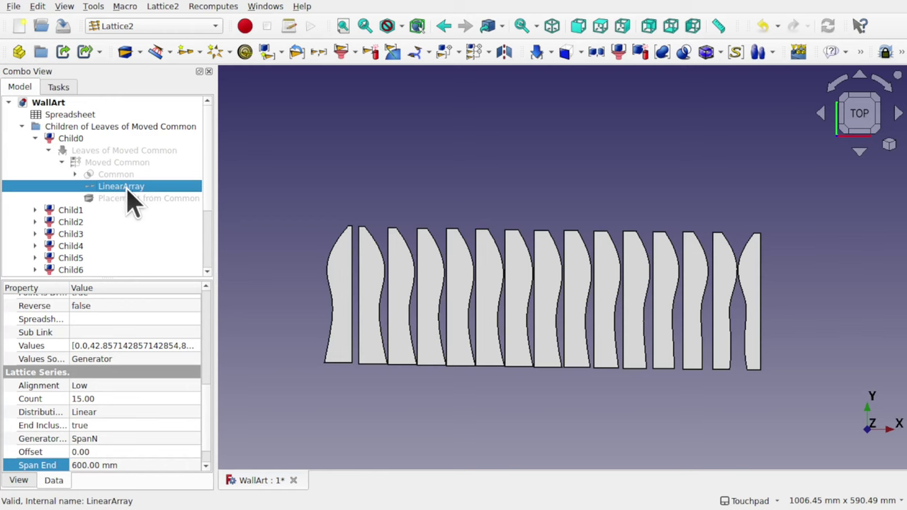
click(131, 465)
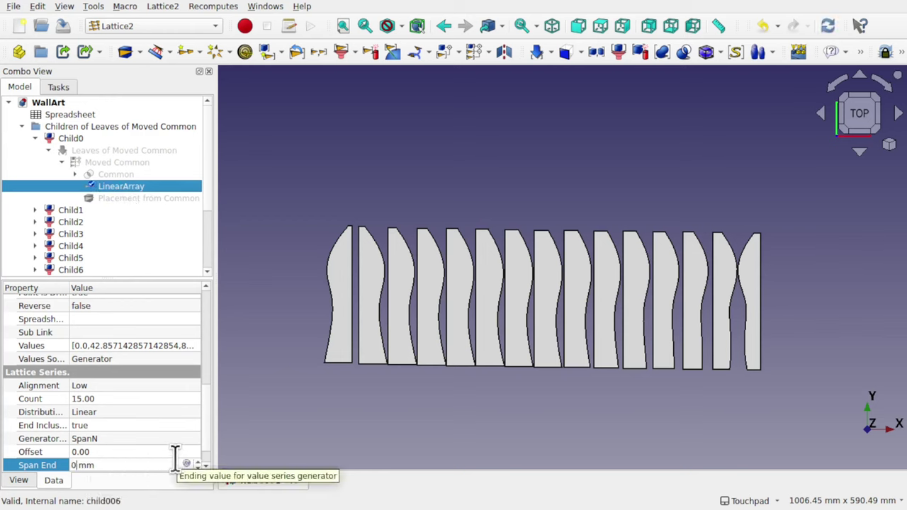
key(Return)
- Export Child0 from the top view as the flattened SVG WallArt-Child0.svg in the Downloads folder
middle_drag(370, 411, 363, 312)
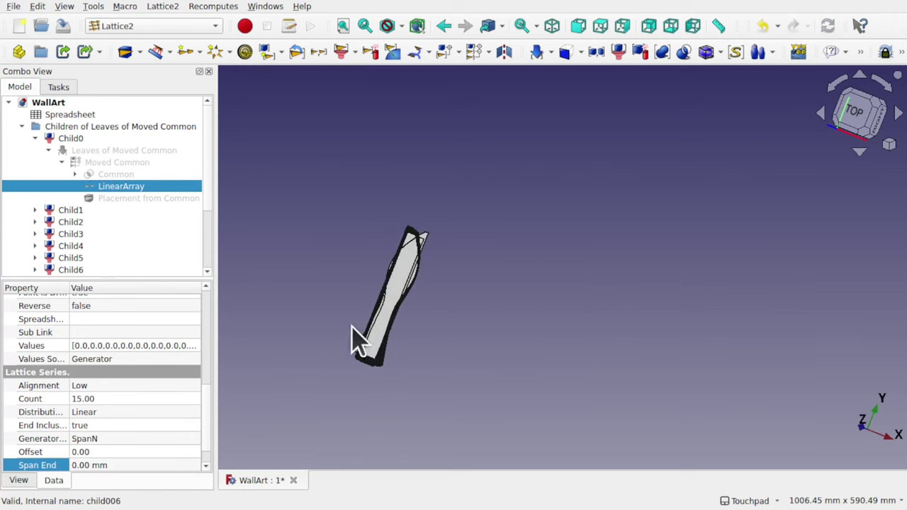
click(861, 110)
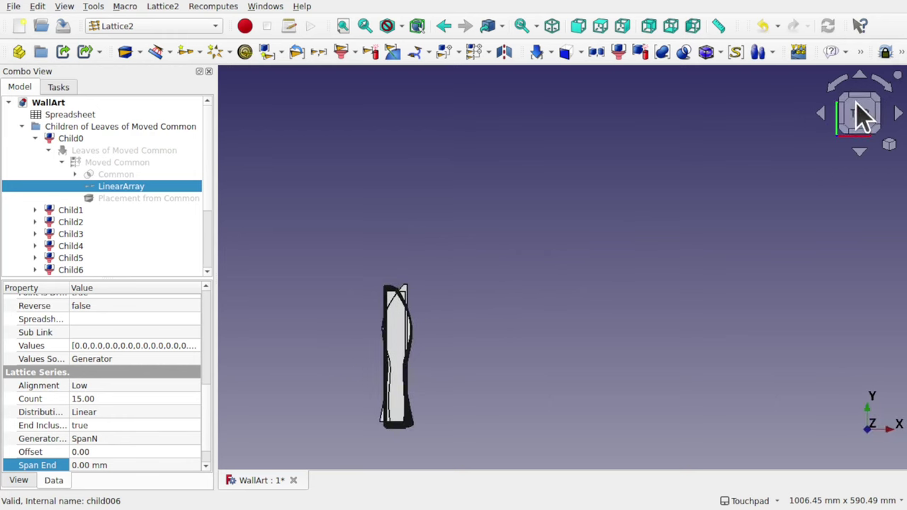
scroll(388, 413, up, 3)
scroll(456, 354, up, 3)
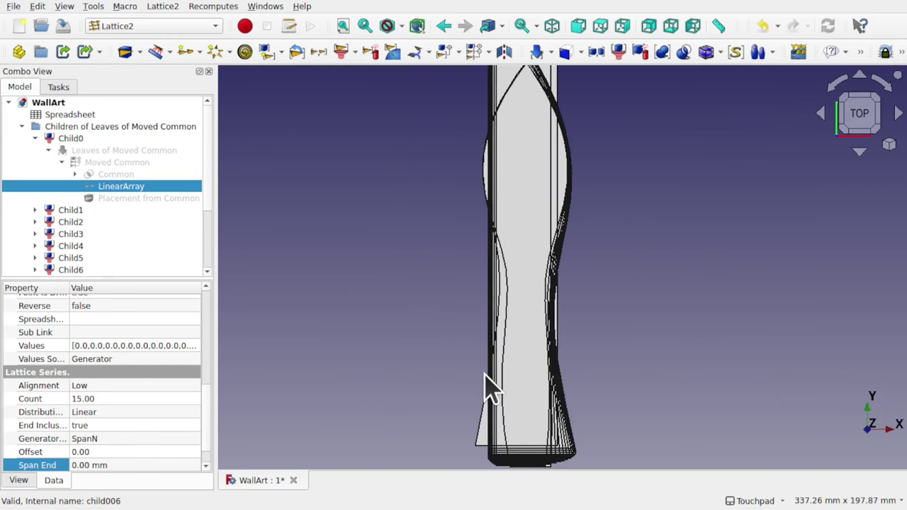
scroll(486, 385, down, 3)
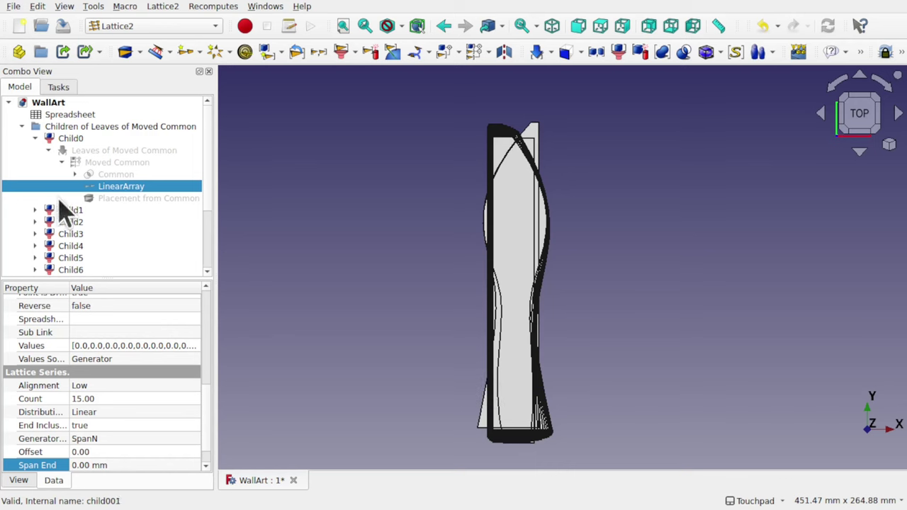
click(71, 140)
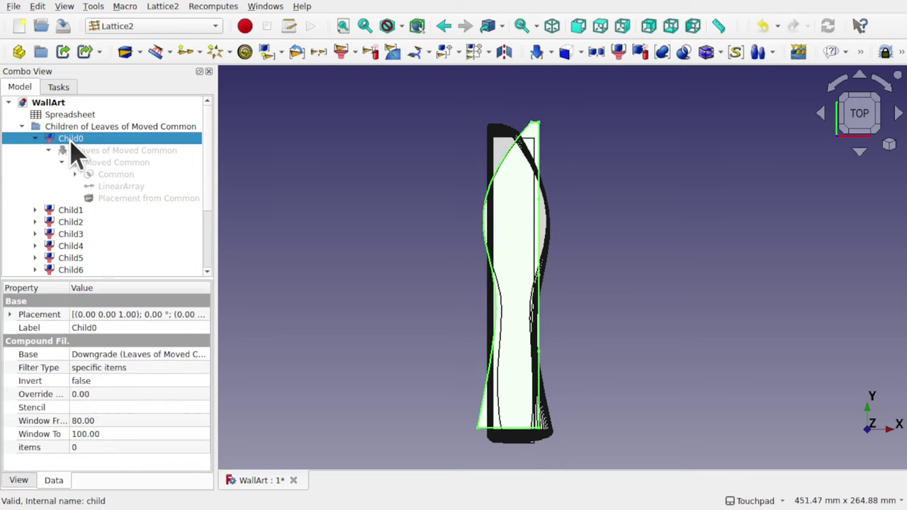
click(14, 7)
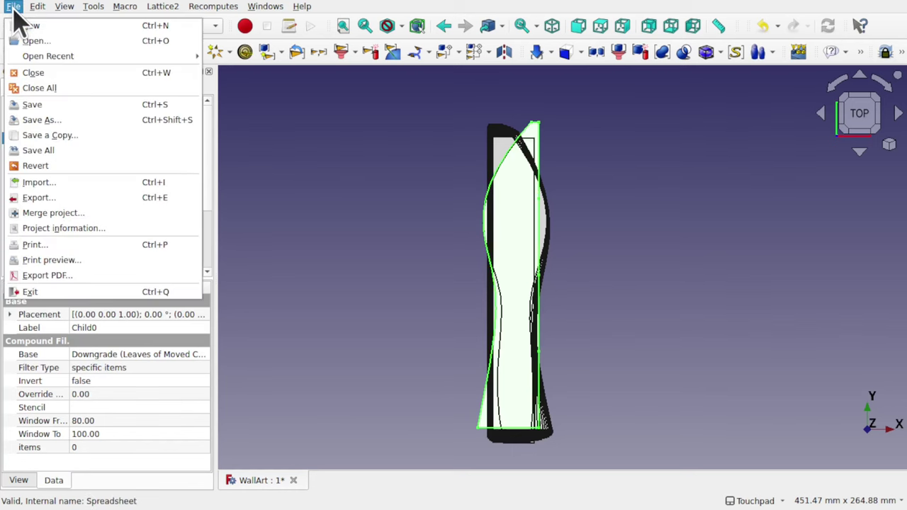
click(93, 198)
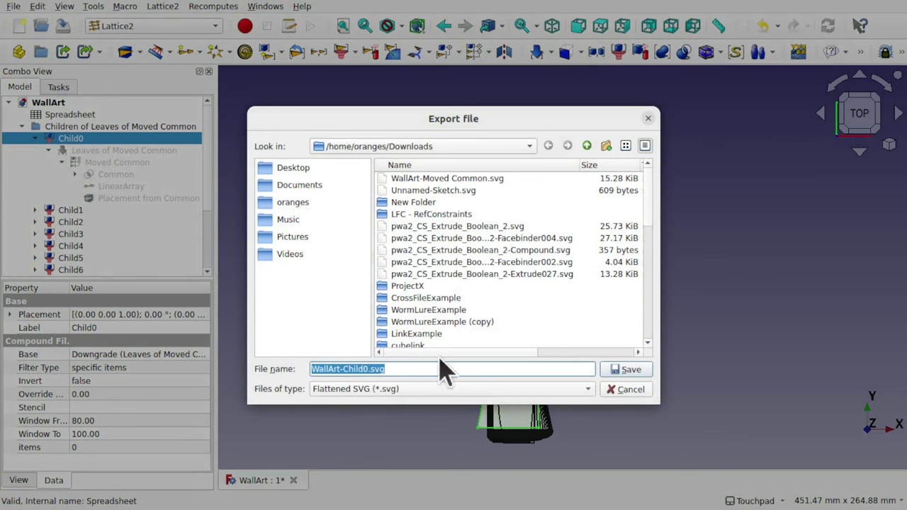
click(624, 371)
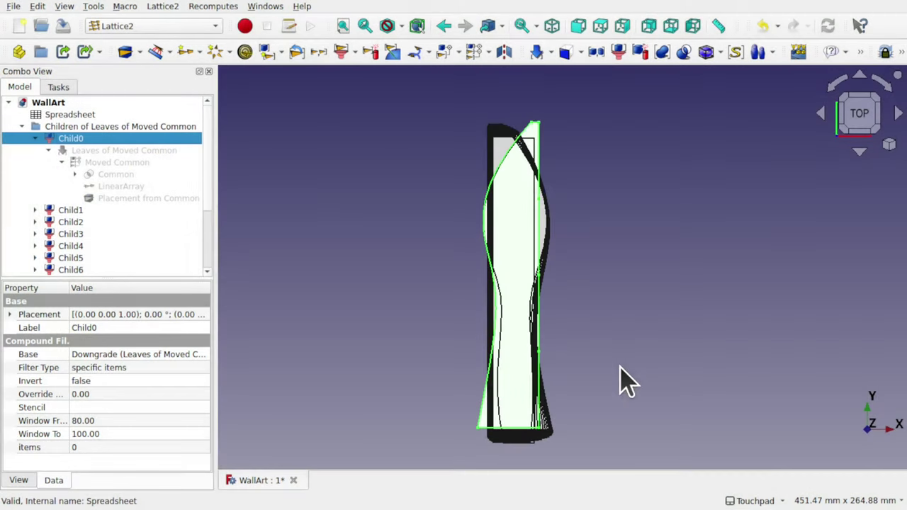
- Export Child1 as the flattened SVG WallArt-Child1.svg in the Downloads folder
click(71, 210)
click(15, 7)
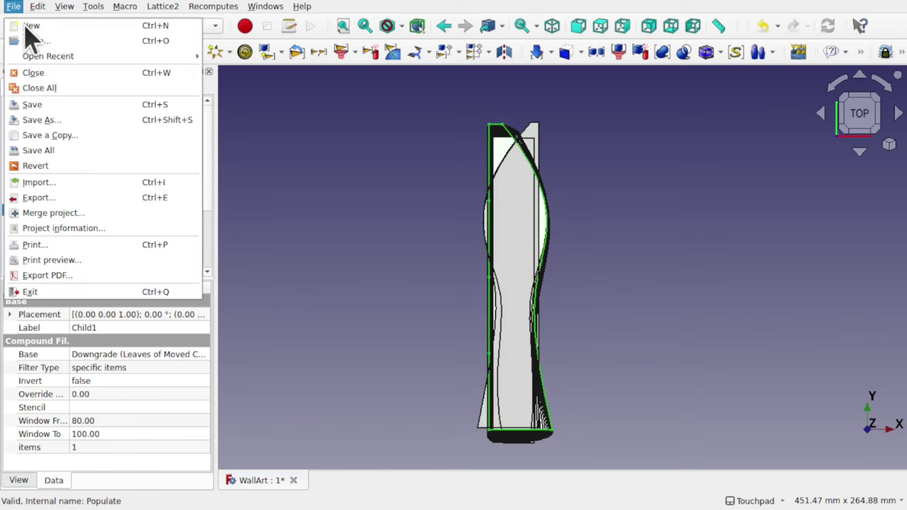
click(95, 202)
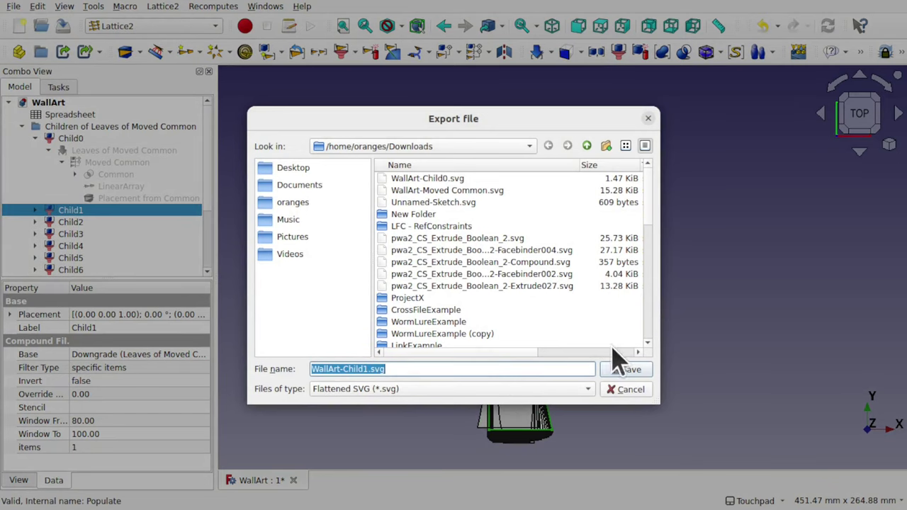
click(621, 370)
- Switch to the file manager and check WallArt-Child1.svg and WallArt-Child0.svg in the image viewer
key(super)
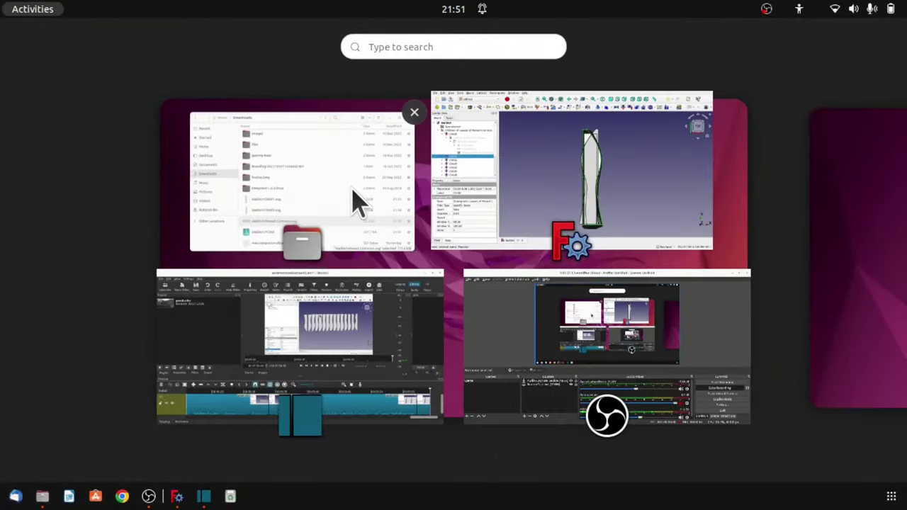
click(358, 202)
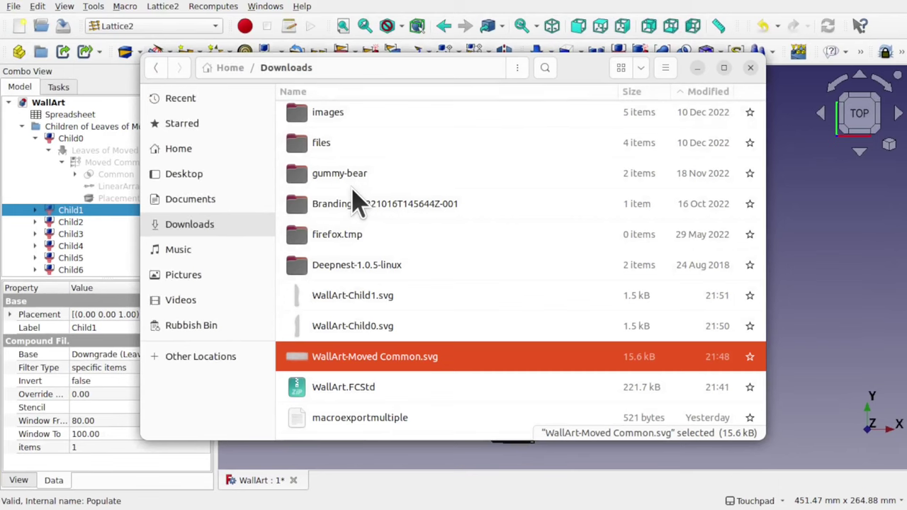
double_click(374, 296)
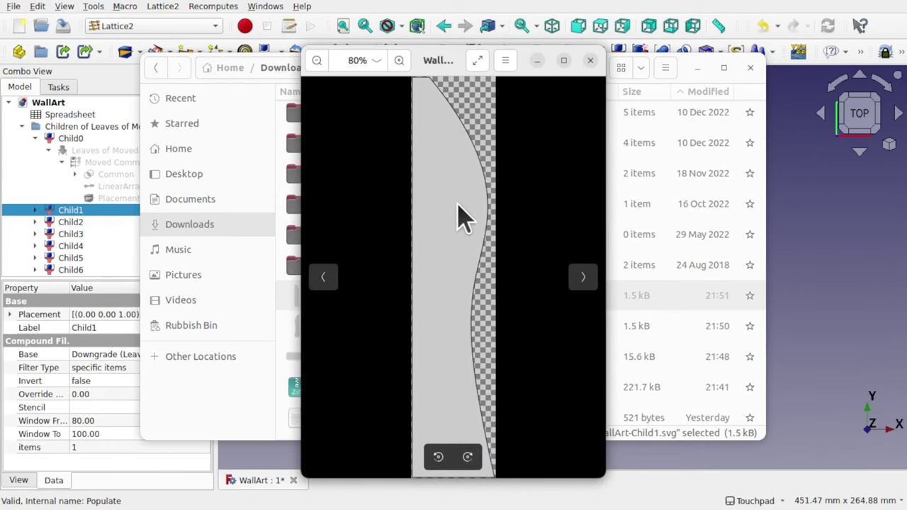
click(590, 61)
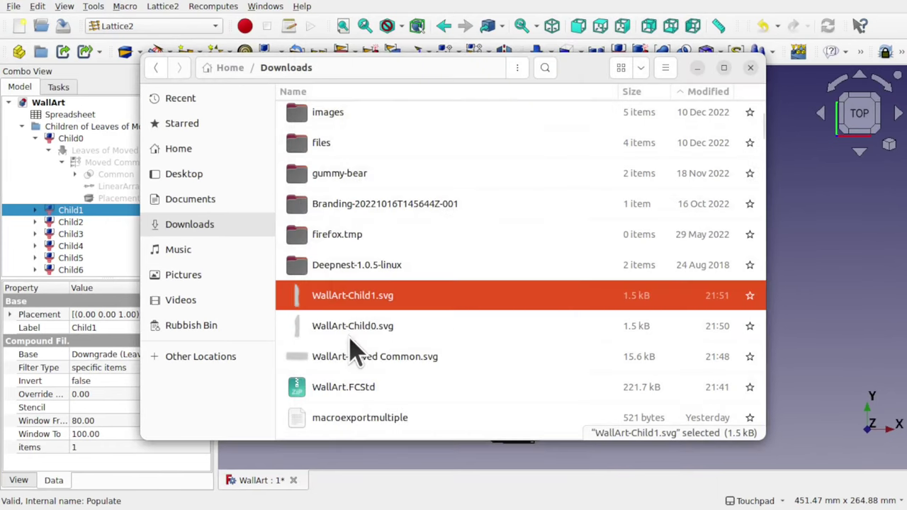
double_click(369, 327)
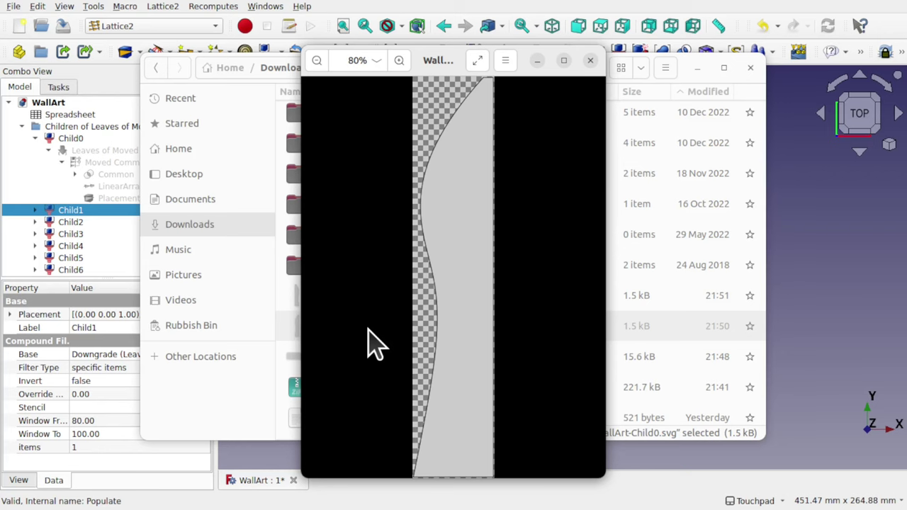
click(71, 211)
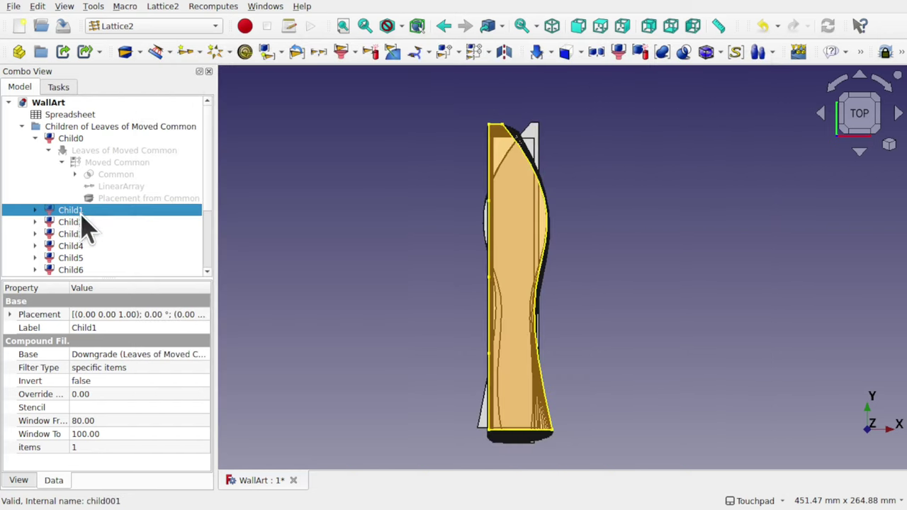
ctrl+click(81, 221)
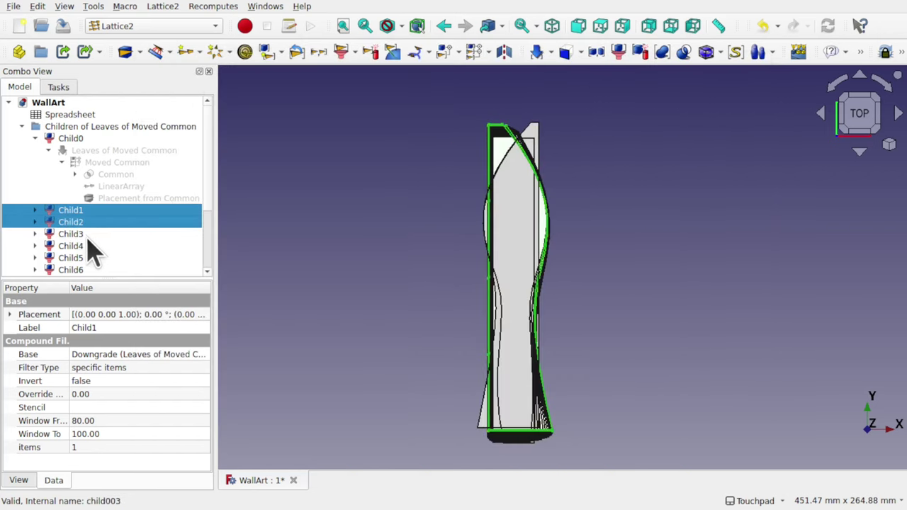
ctrl+click(86, 235)
click(13, 7)
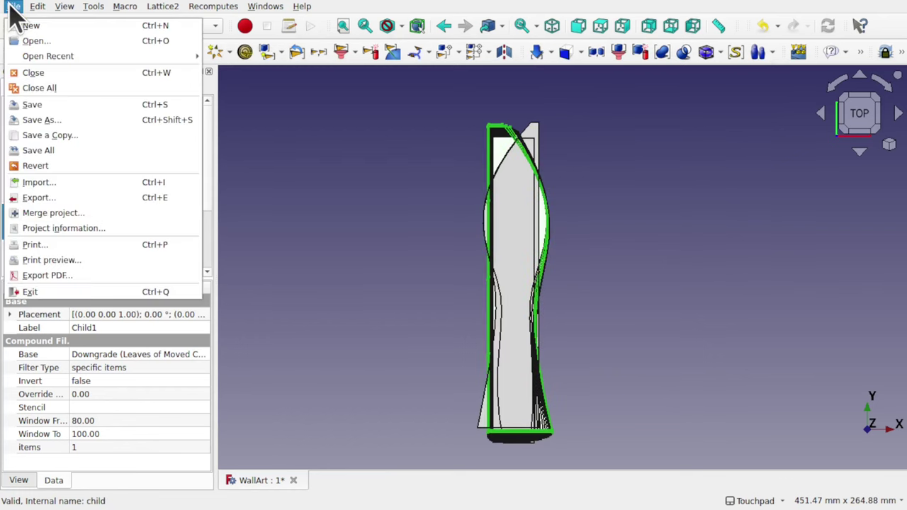
click(337, 234)
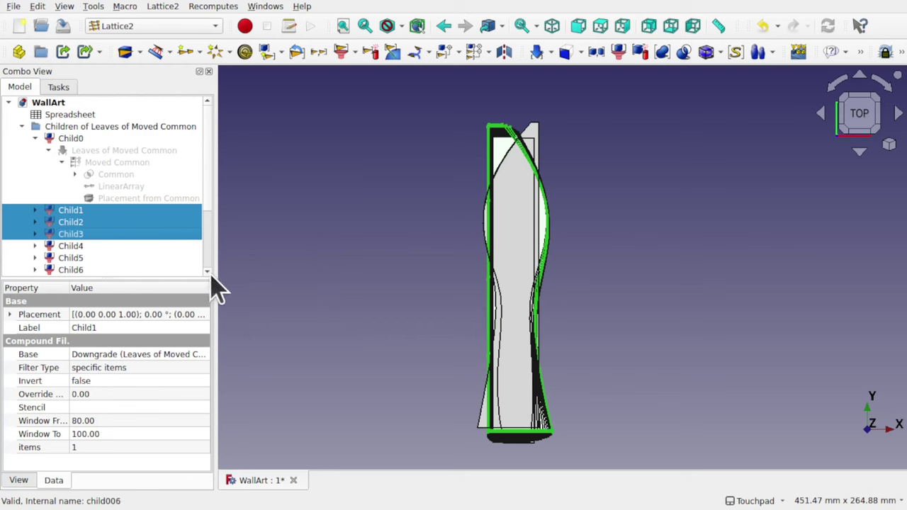
scroll(211, 278, down, 2)
scroll(212, 277, down, 6)
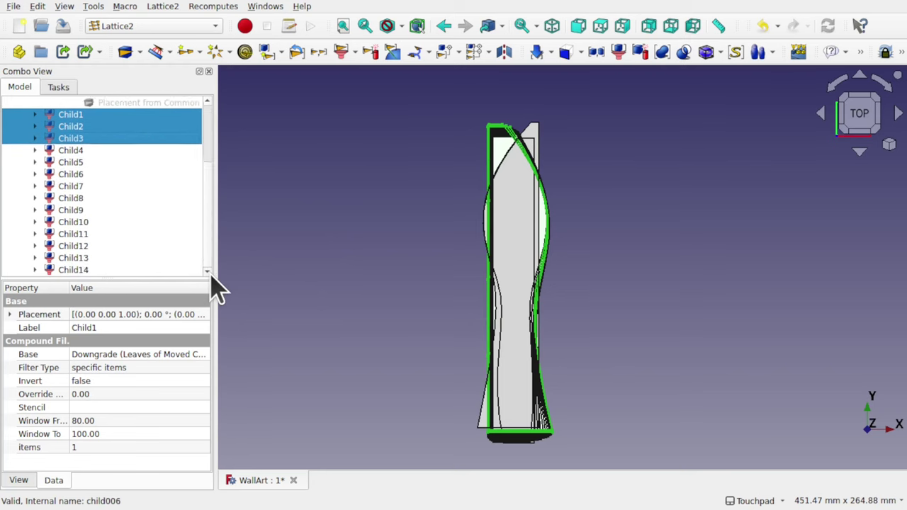
click(269, 194)
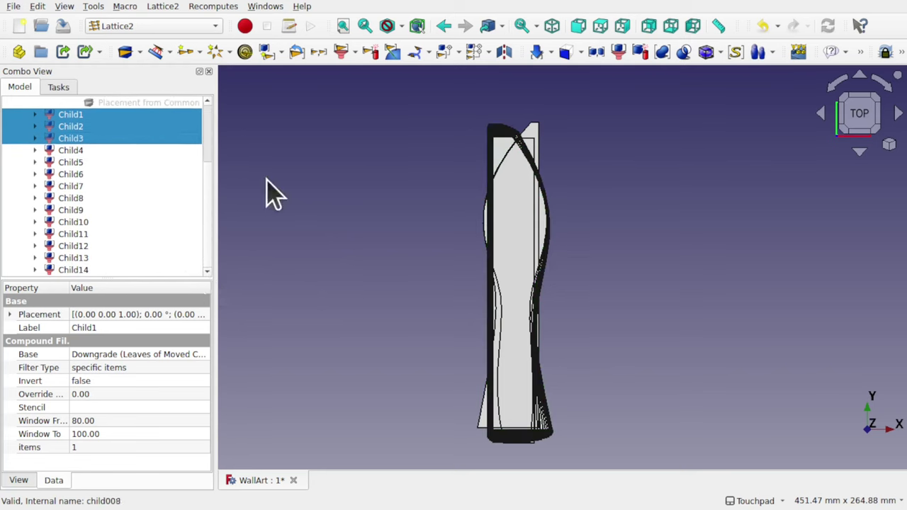
- Collapse the Child0 branch in the model tree
click(83, 128)
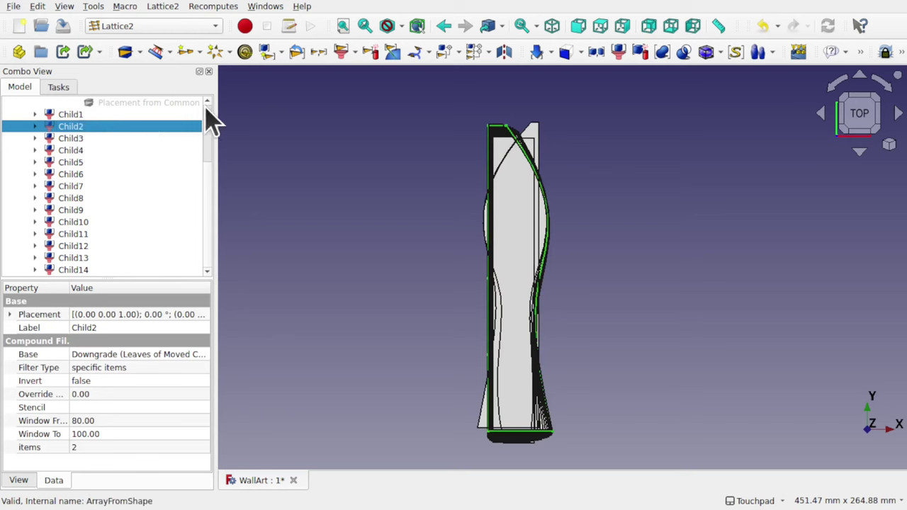
scroll(213, 127, up, 5)
click(35, 139)
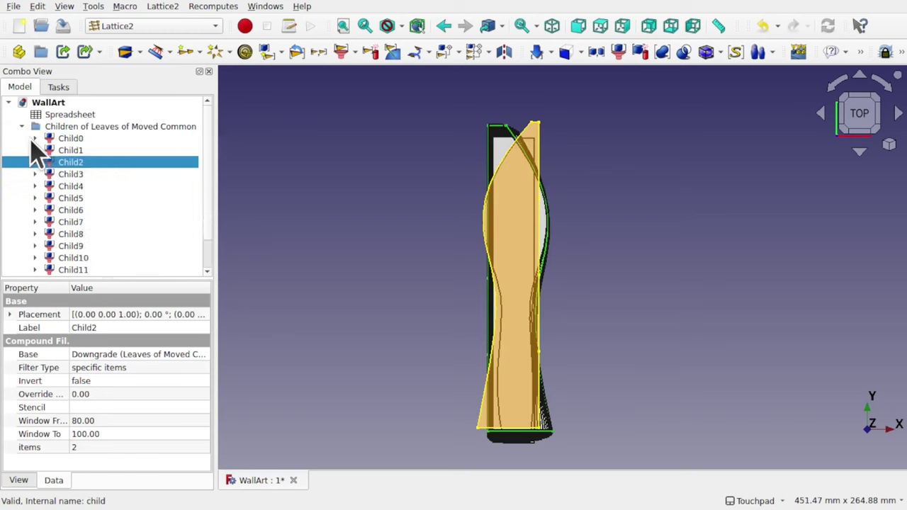
- In the Part workbench, extrude Child0 through Child14 together by 5 mm along the custom direction Z 1.00
click(71, 140)
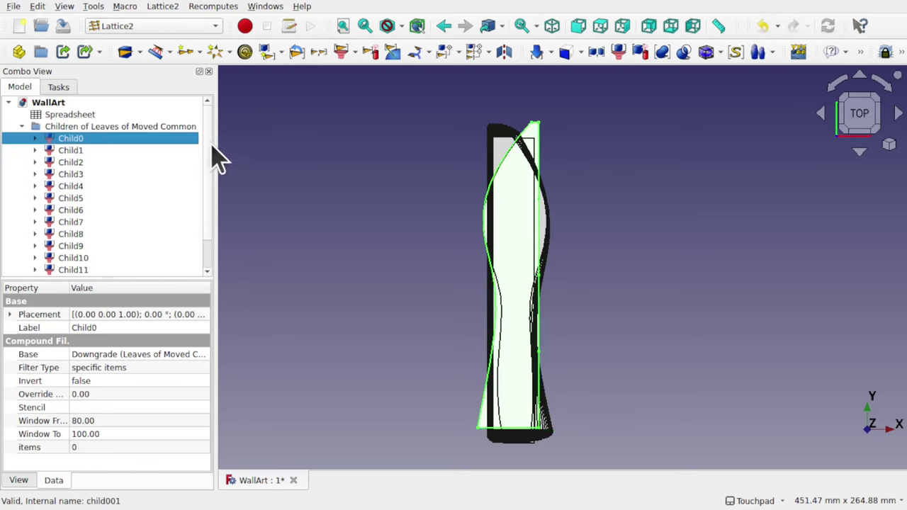
scroll(210, 174, down, 1)
click(176, 29)
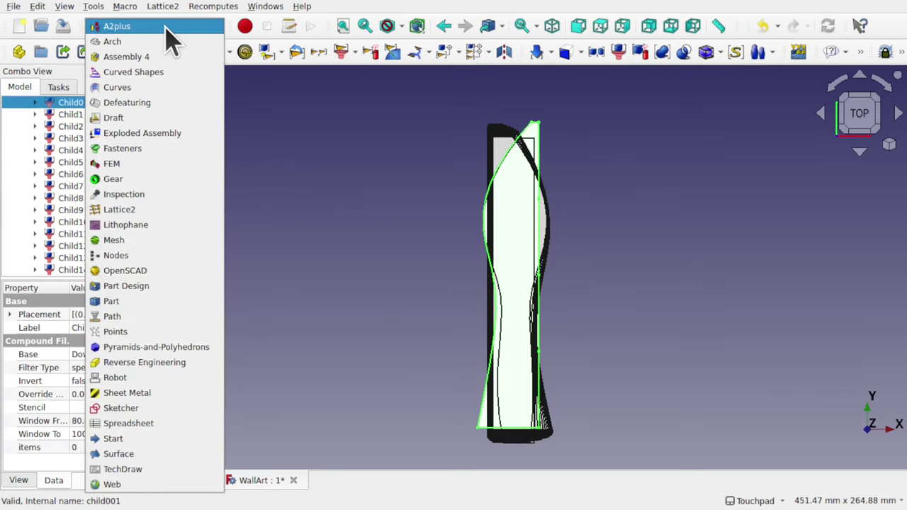
key(Escape)
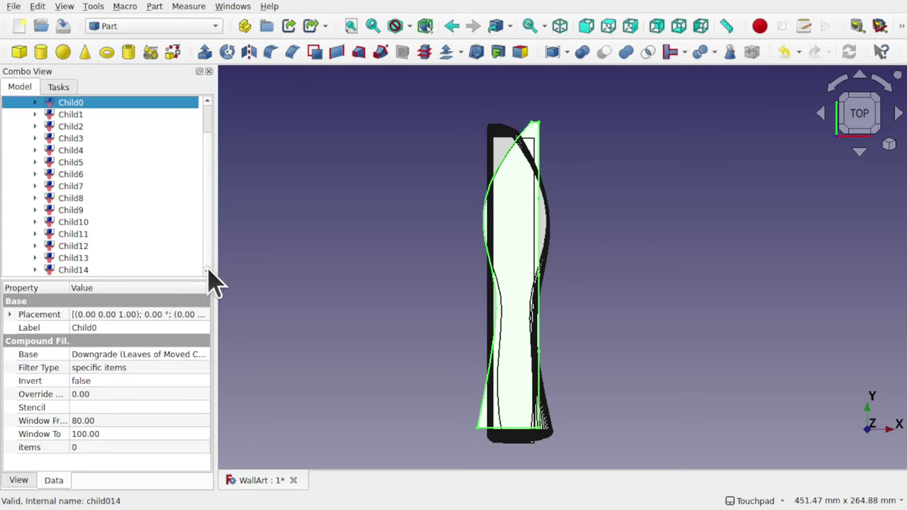
shift+click(107, 270)
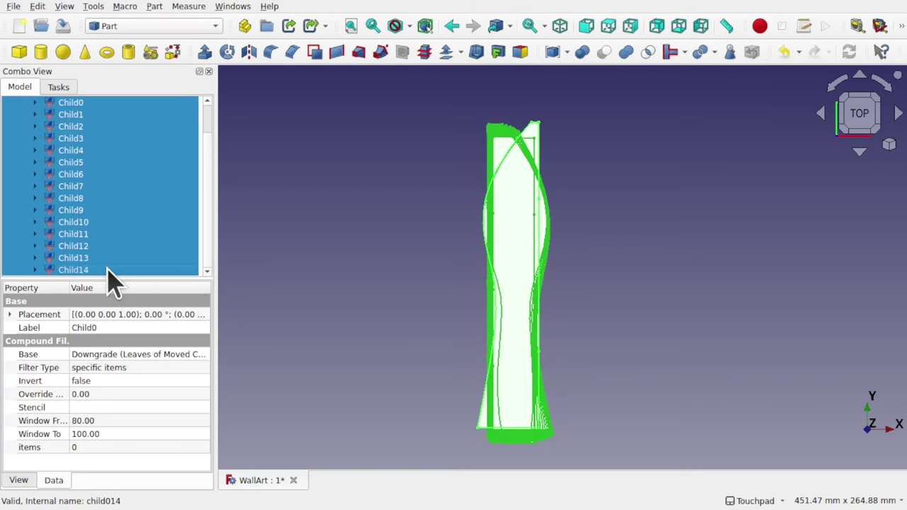
click(204, 53)
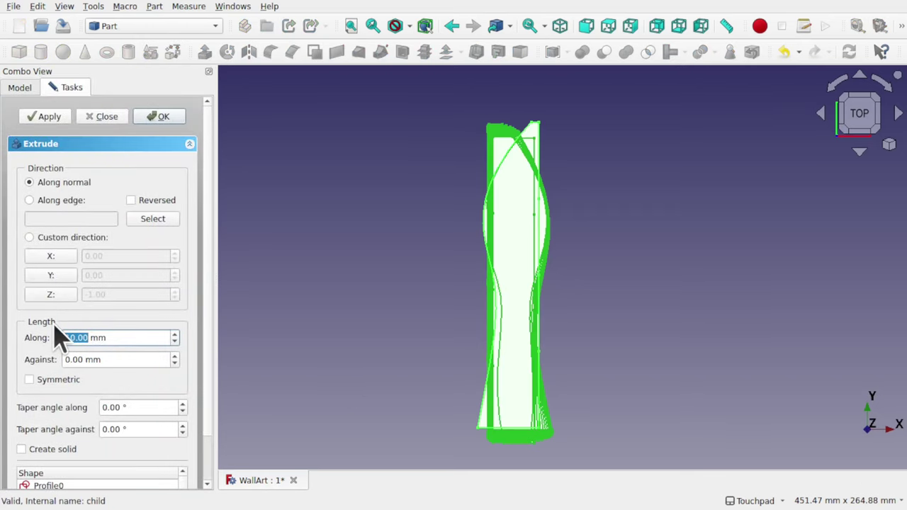
alt+drag(503, 334, 415, 227)
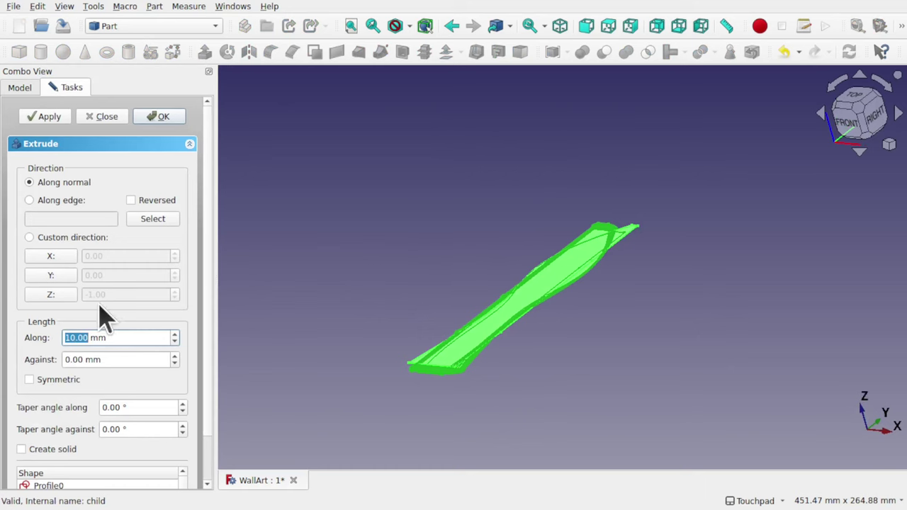
click(57, 296)
click(73, 338)
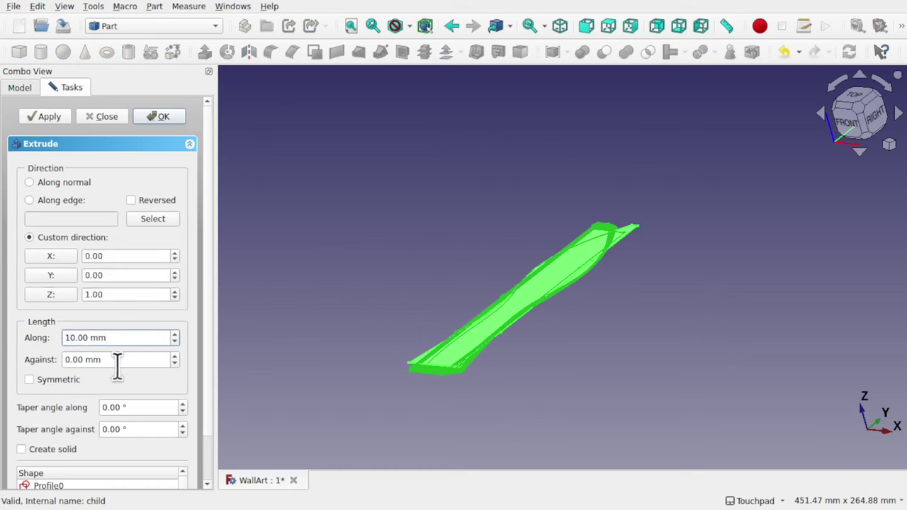
key(BackSpace)
key(BackSpace)
text(2)
key(BackSpace)
text(5)
key(Return)
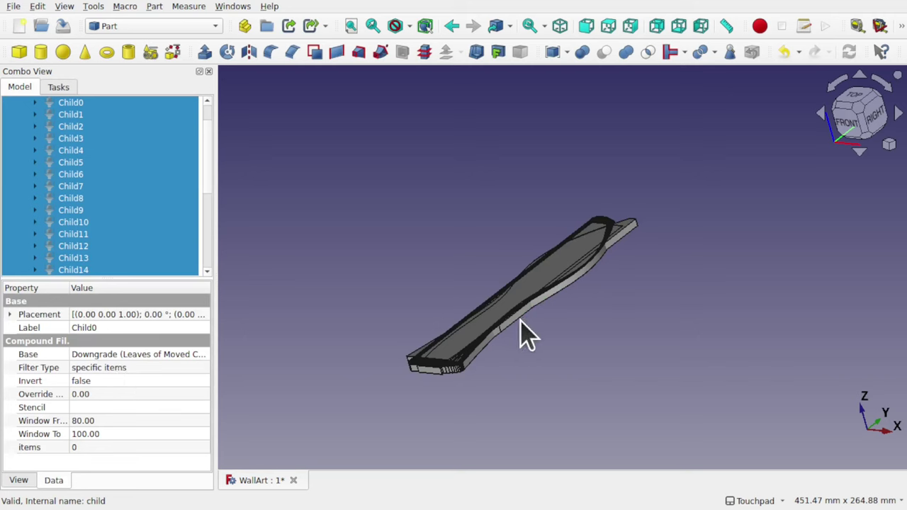
- Examine the new extrusions in the model tree, checking the base child, direction and length of Extrude009, Extrude001, Extrude002 and Extrude003
scroll(207, 262, up, 5)
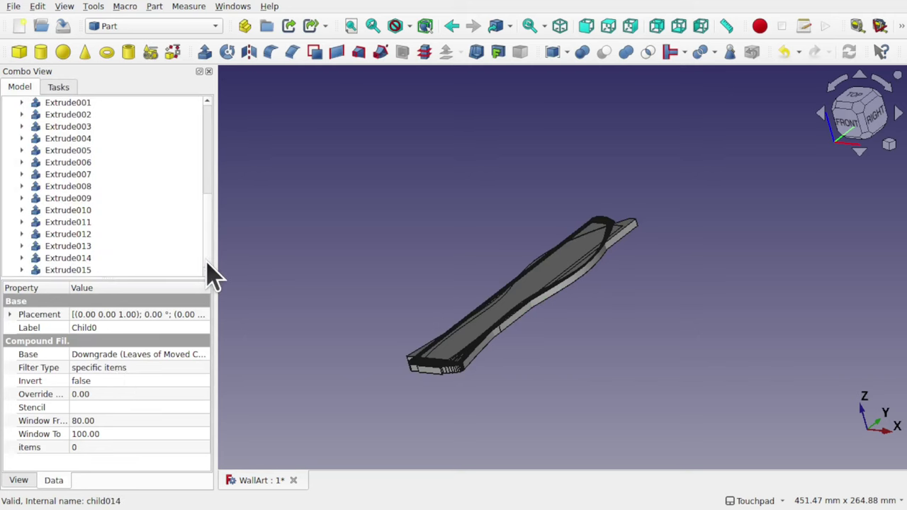
click(69, 199)
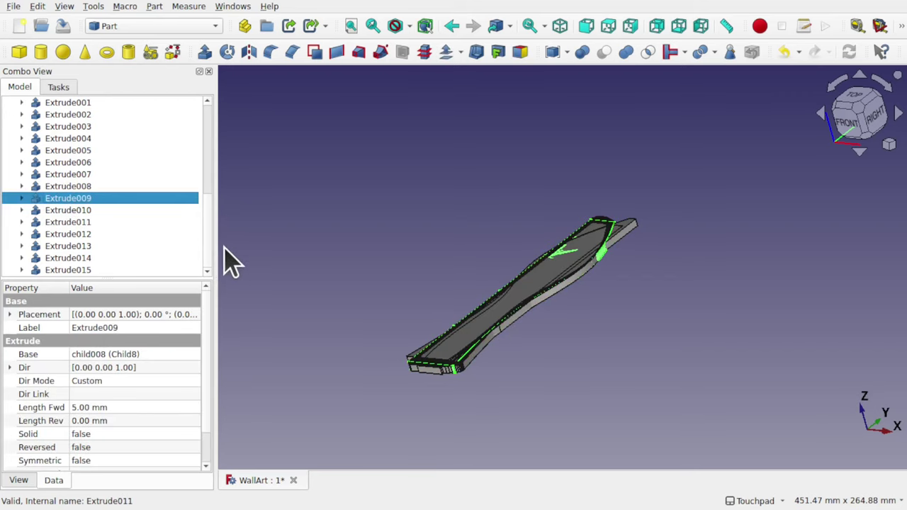
scroll(213, 223, up, 2)
scroll(210, 212, up, 1)
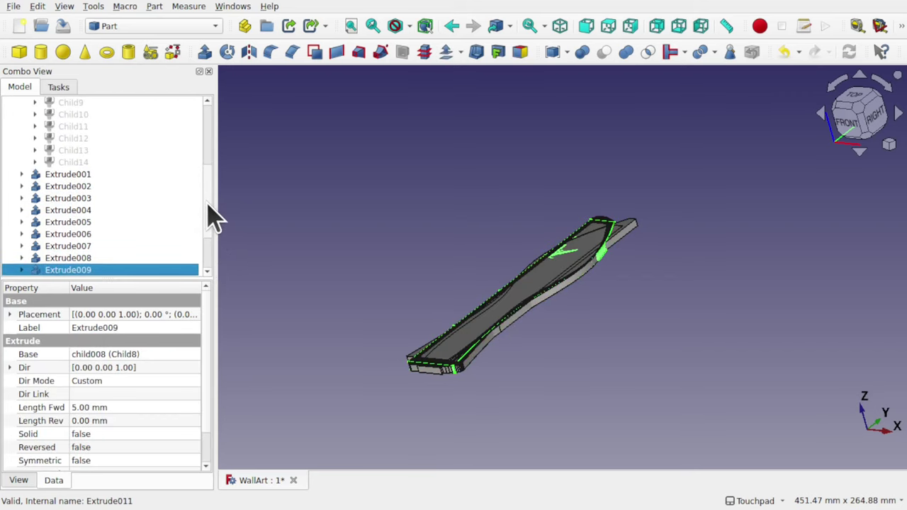
click(71, 176)
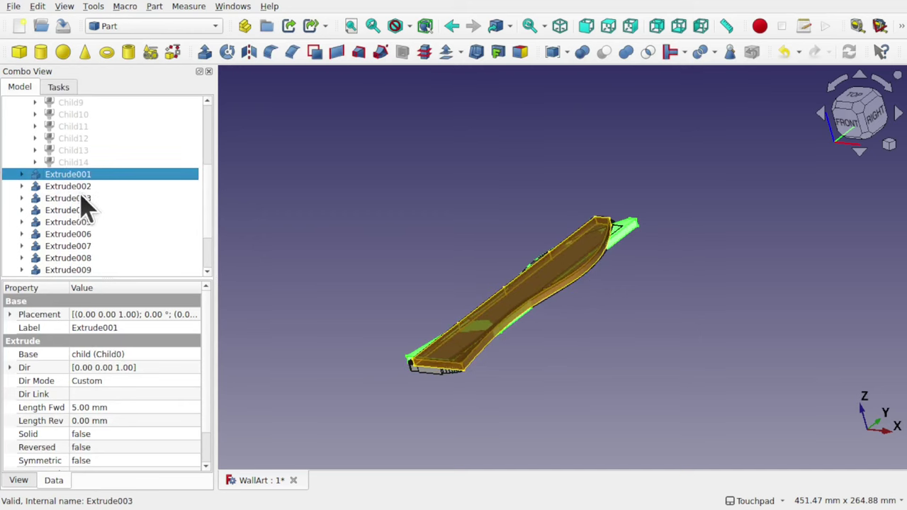
click(77, 187)
click(79, 200)
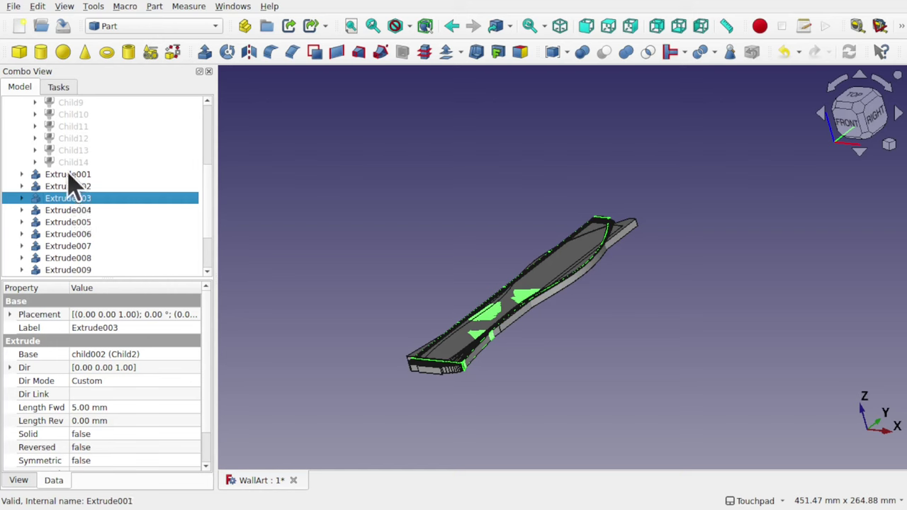
- Run the recent macro MJMultiExportToSTEP on Extrude001 through Extrude008
click(78, 176)
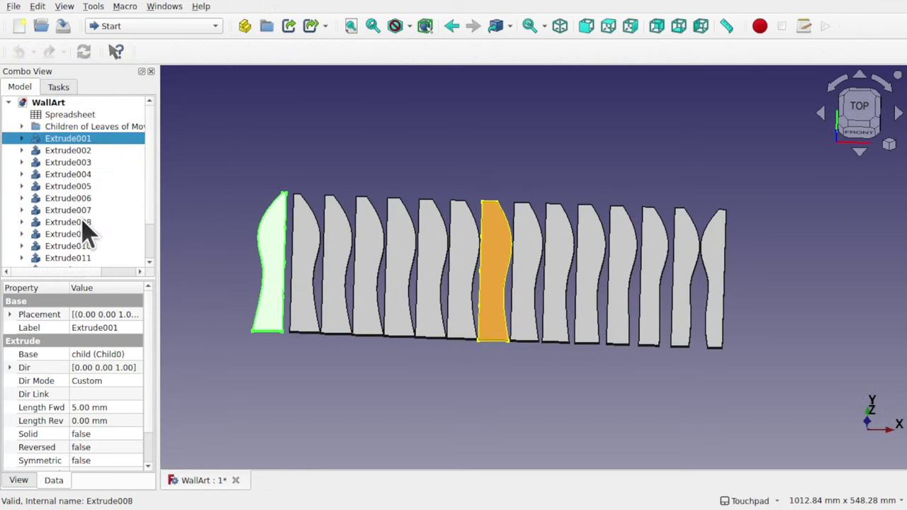
shift+click(81, 222)
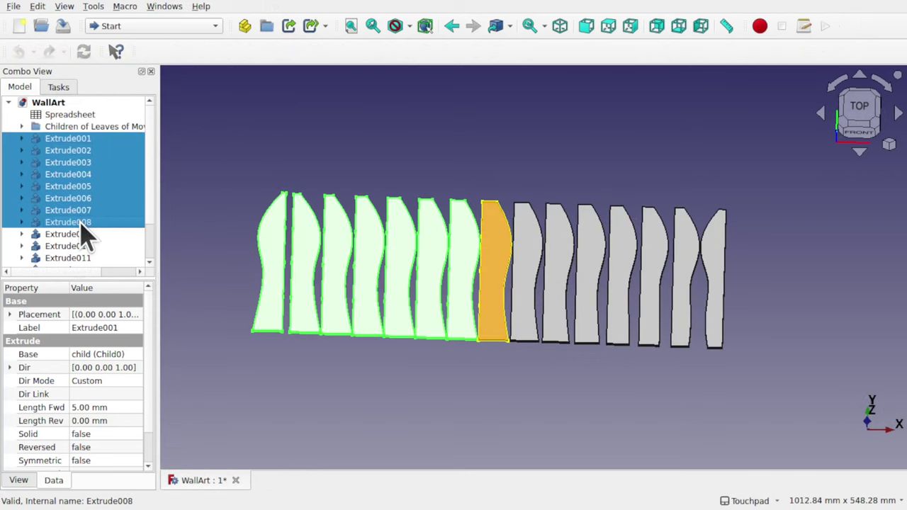
click(125, 7)
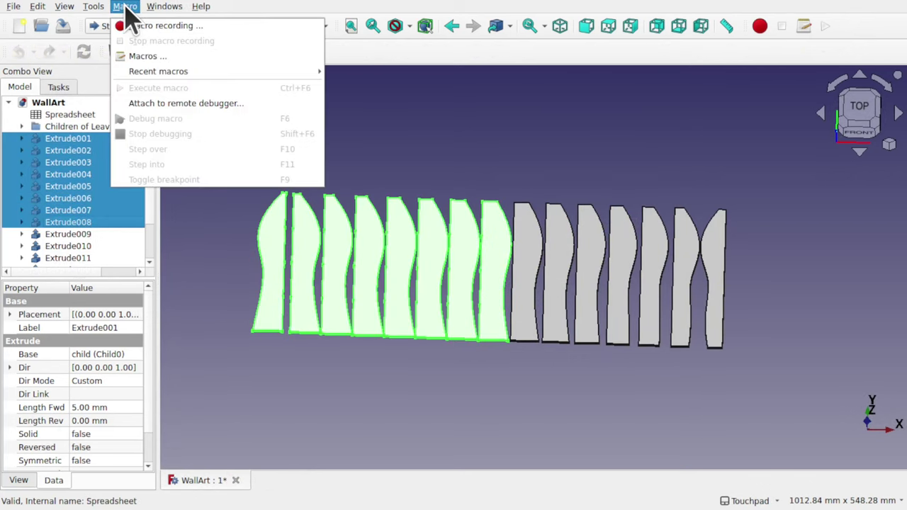
mouse_move(164, 73)
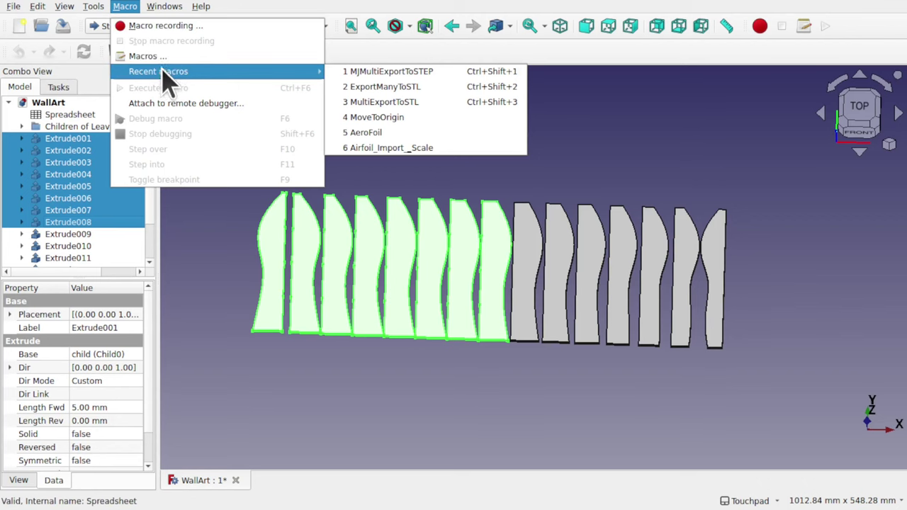
click(406, 71)
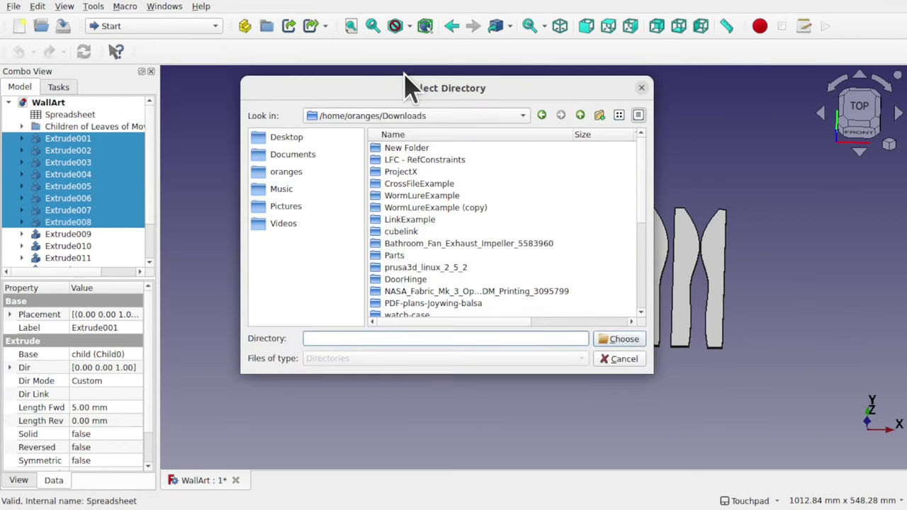
- Create an ExportParts folder in Downloads and export the STEP files into it in millimetres with the AP214 International Standard scheme
click(599, 115)
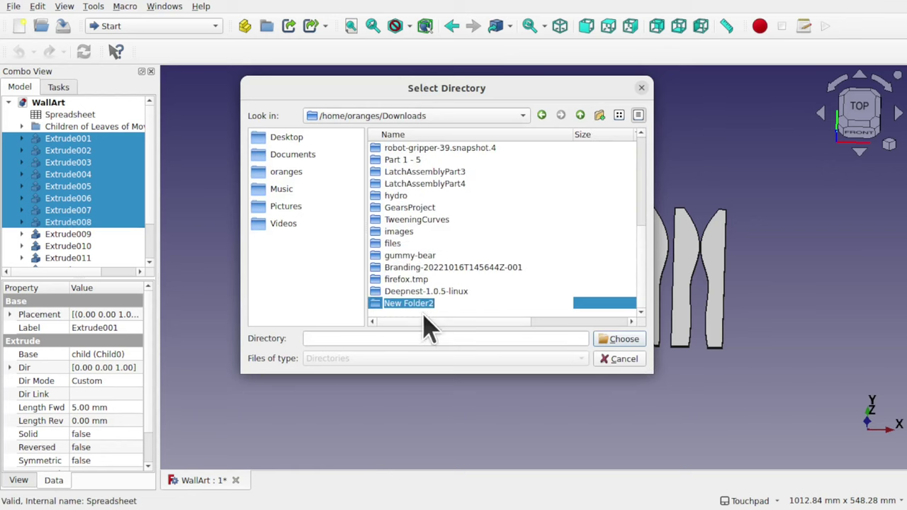
text(Expor)
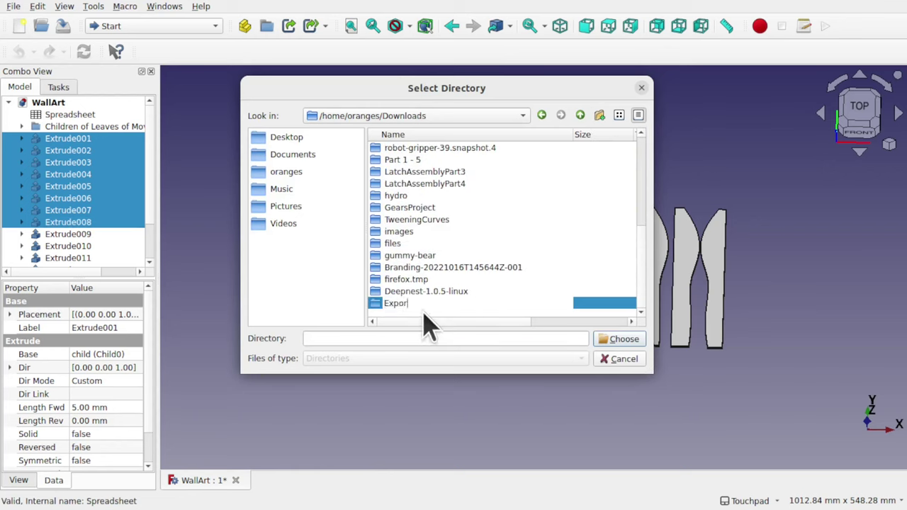
text(tParts)
key(Return)
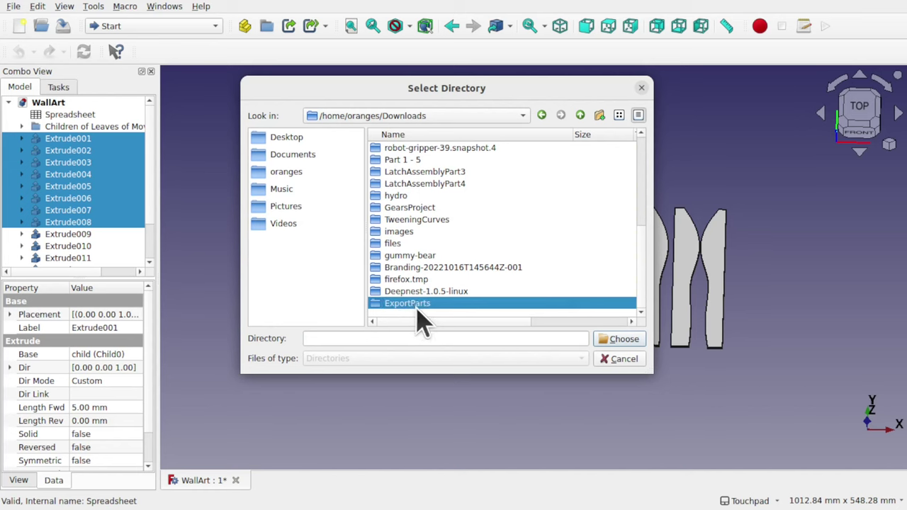
double_click(419, 304)
click(606, 339)
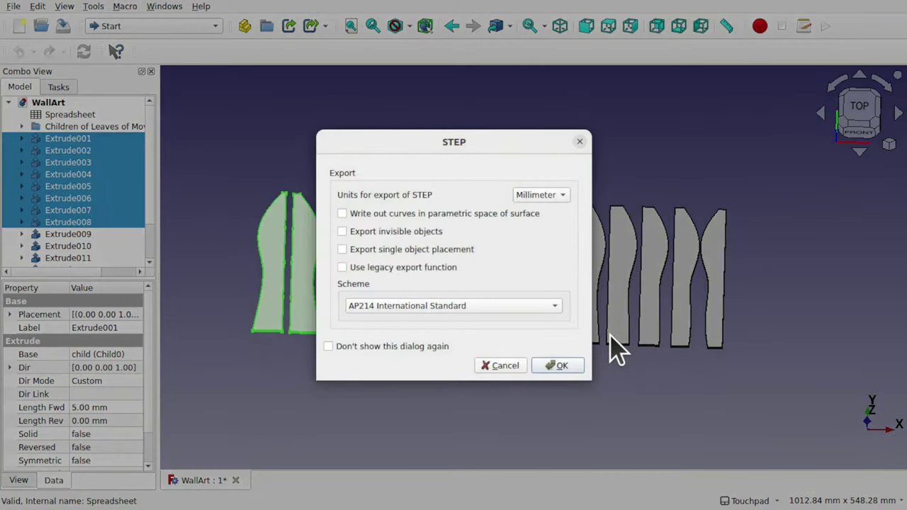
click(553, 368)
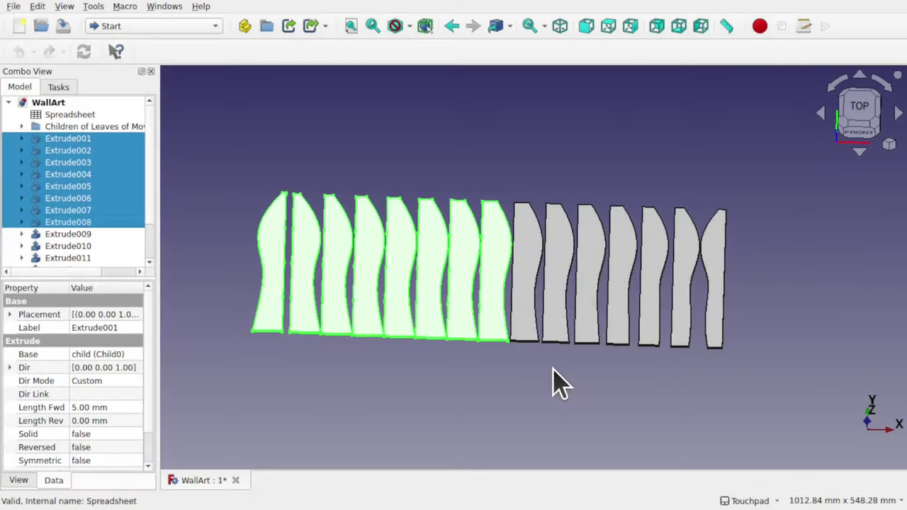
- Switch to the file manager and look at the exported files in the ExportParts folder in Downloads
key(super+e)
click(71, 189)
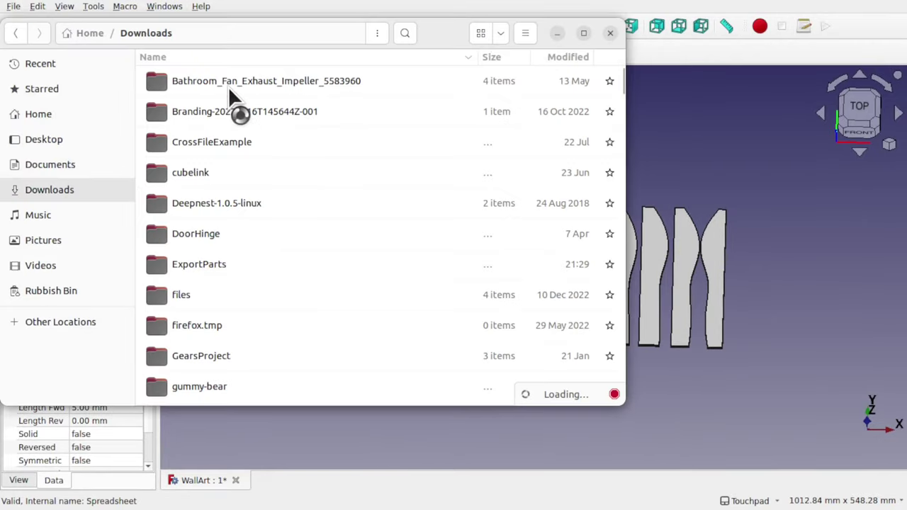
double_click(206, 267)
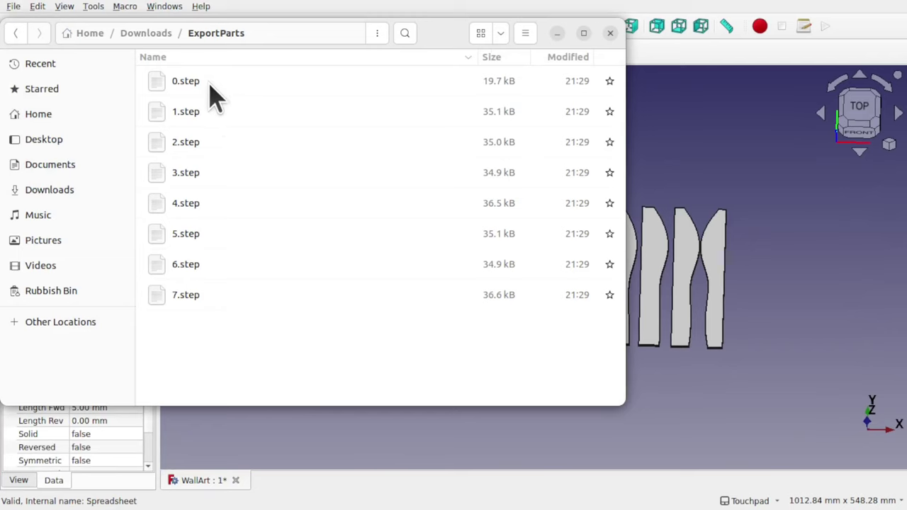